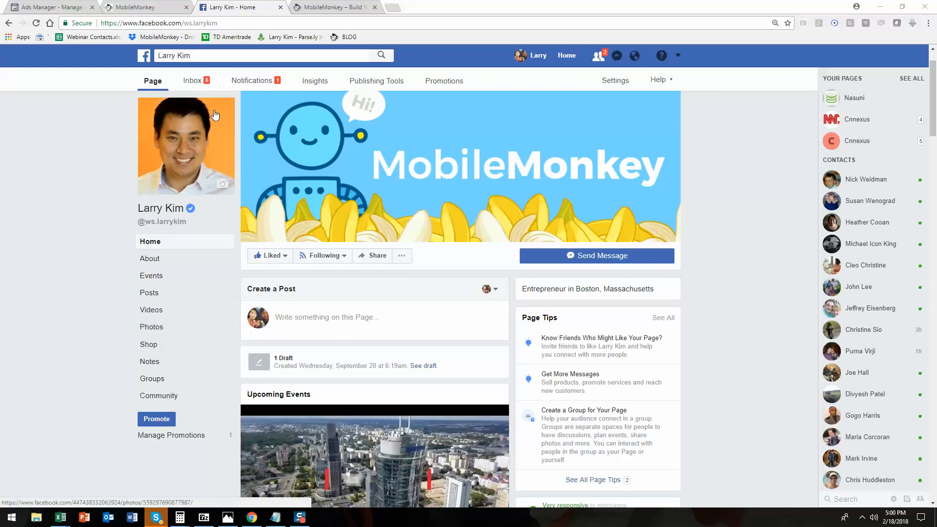
Add a quick question to the welcome page asking "in case we're disconnected, can i get your email?" and save answers to the MESSAGE attribute.
left_click(158, 12)
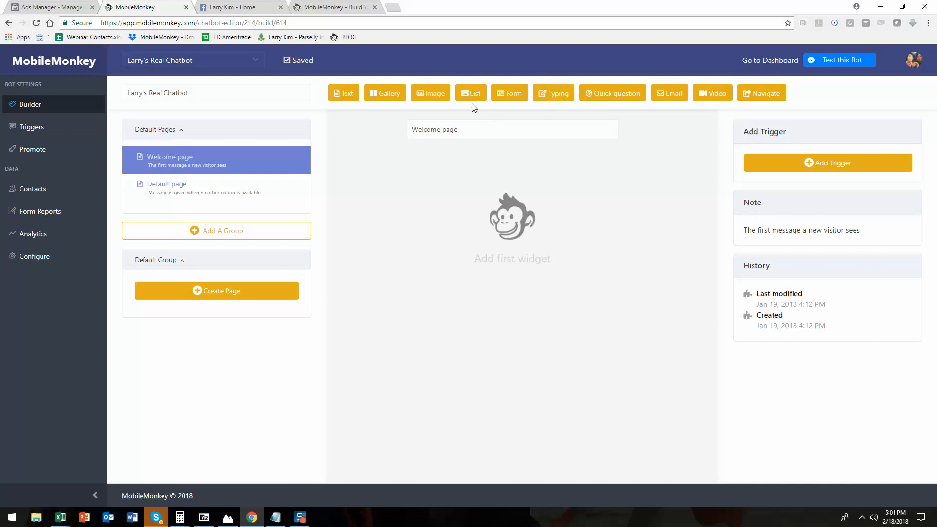
left_click(608, 97)
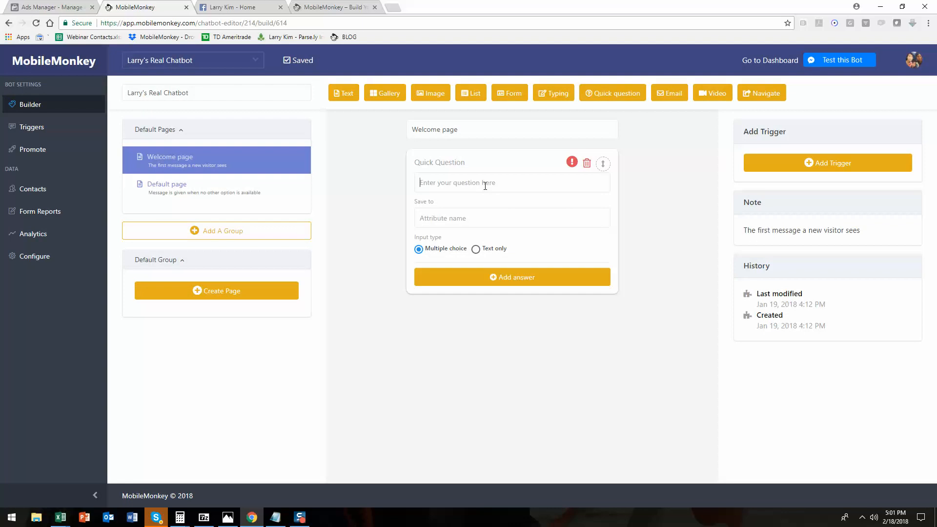
left_click(485, 186)
type("in case we're disconnected, can i get your email?")
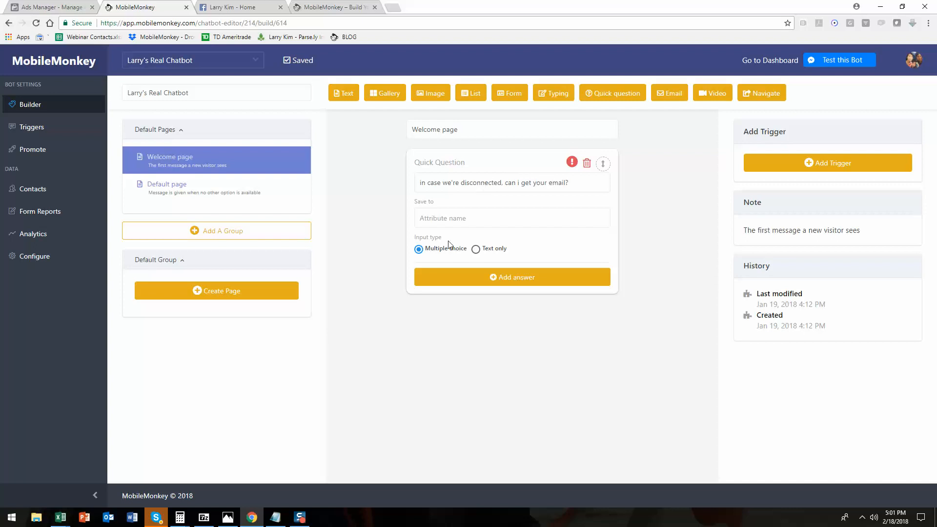
left_click(476, 218)
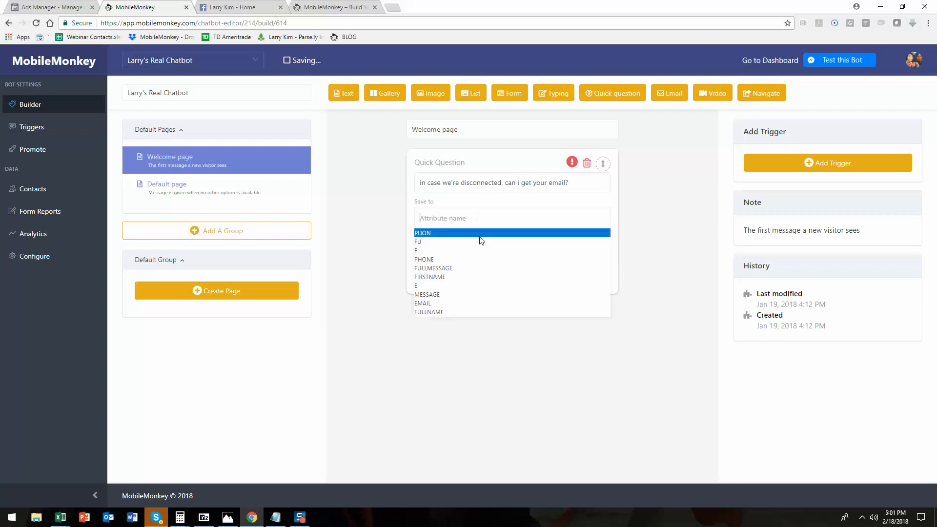
left_click(466, 296)
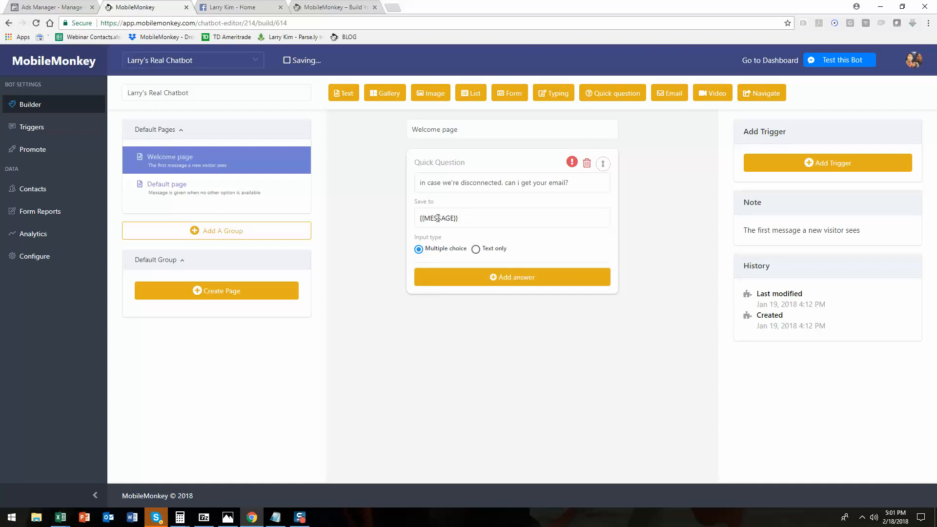
Add a text widget saying "Great! proceed to the main menu." with a "Main Menu" button.
left_click(342, 93)
type("Great! proceed to the")
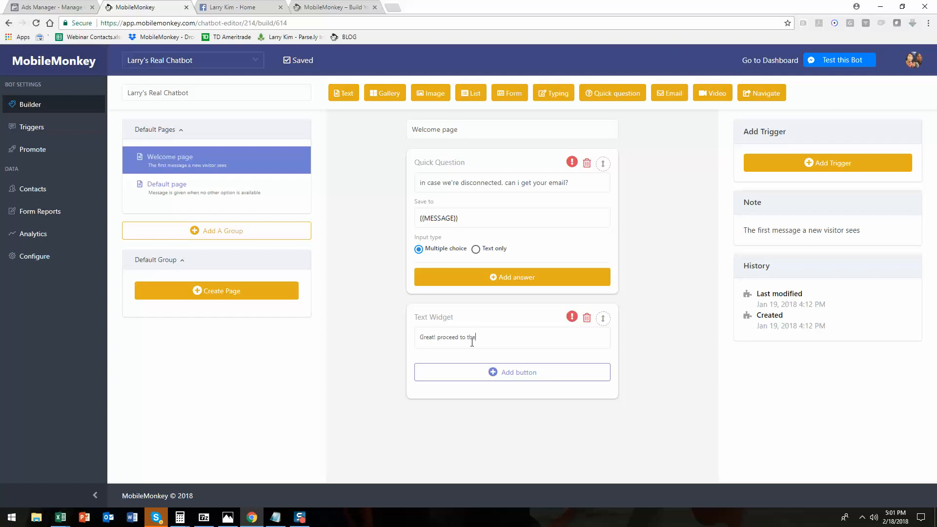
type(" main menu.")
left_click(540, 372)
left_click(421, 237)
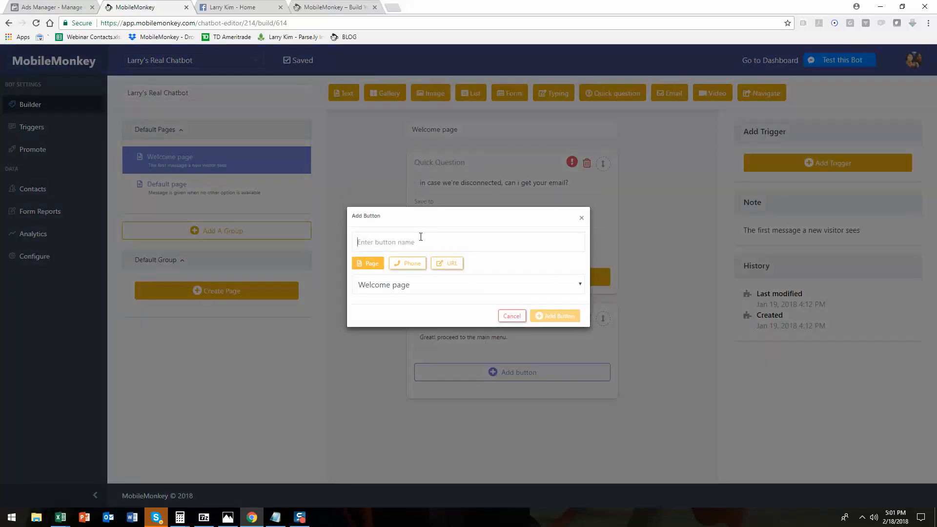
type("Main Menu")
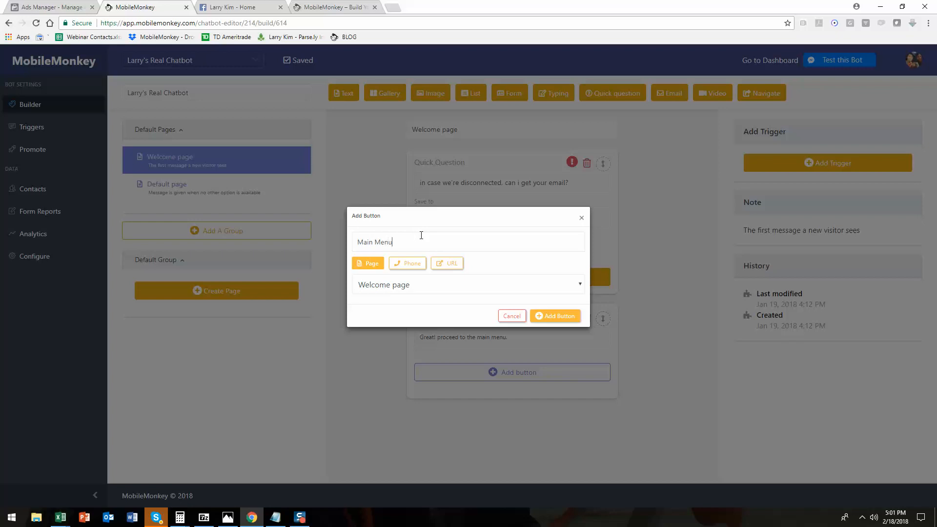
left_click(576, 319)
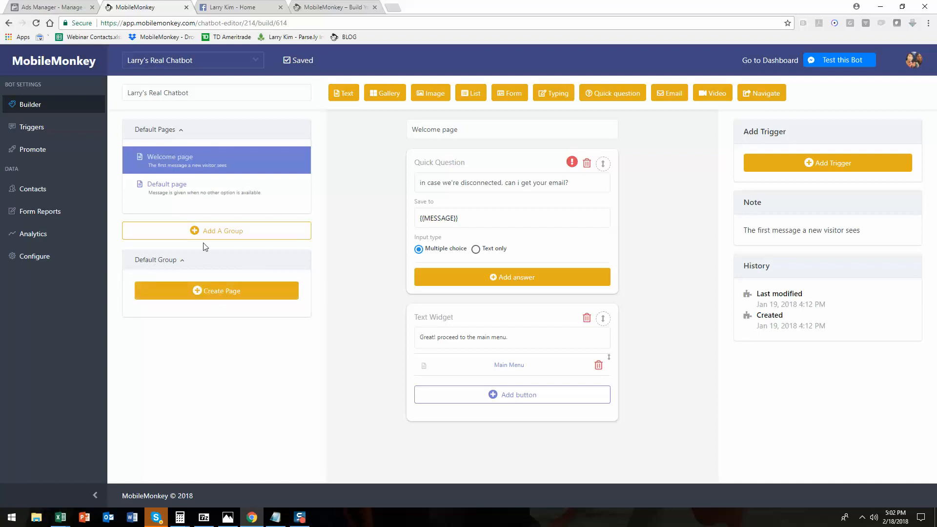
Create a new page named Main Menu in the default group.
left_click(221, 295)
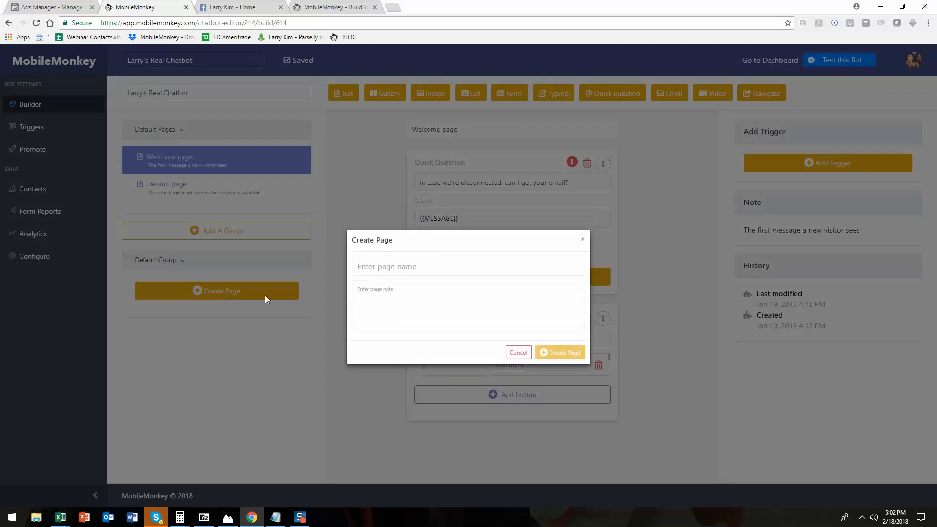
type("Main Menu")
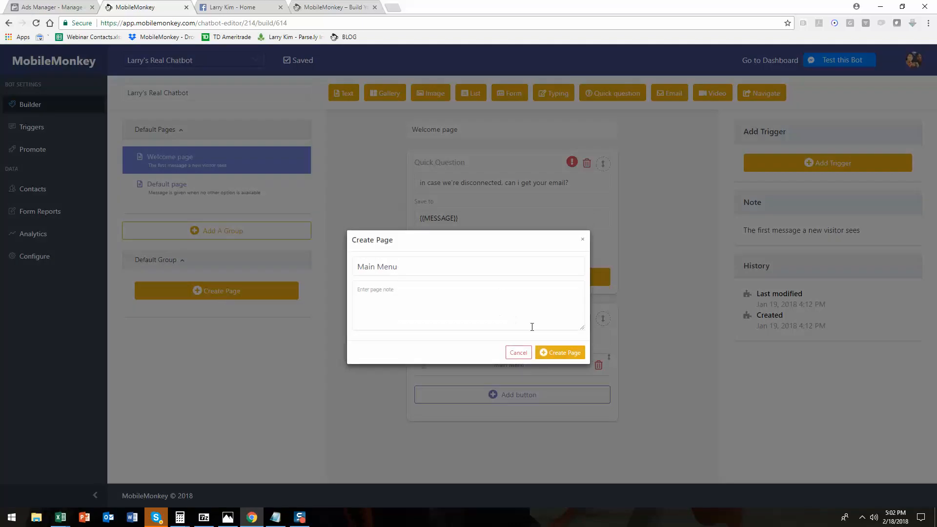
left_click(555, 353)
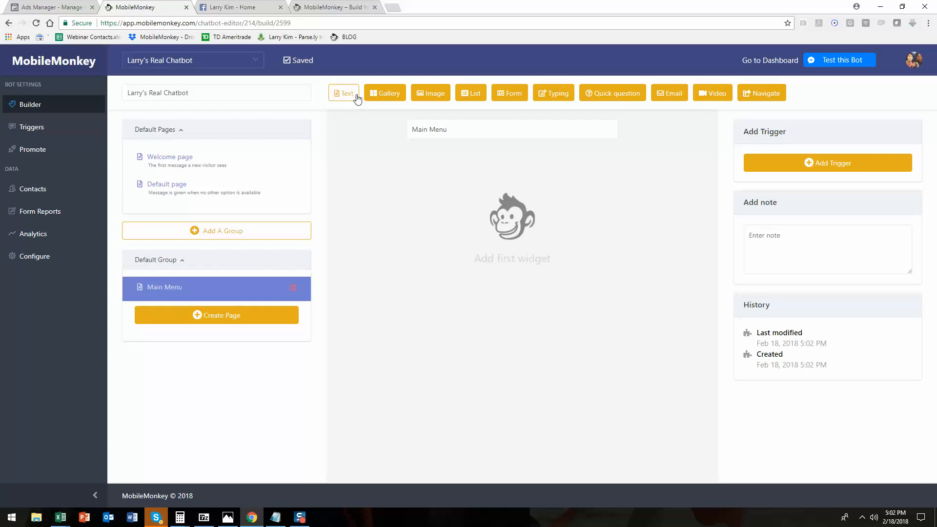
Add a text widget "Please choose from one of the following options:" with an "About Larry" button.
left_click(344, 94)
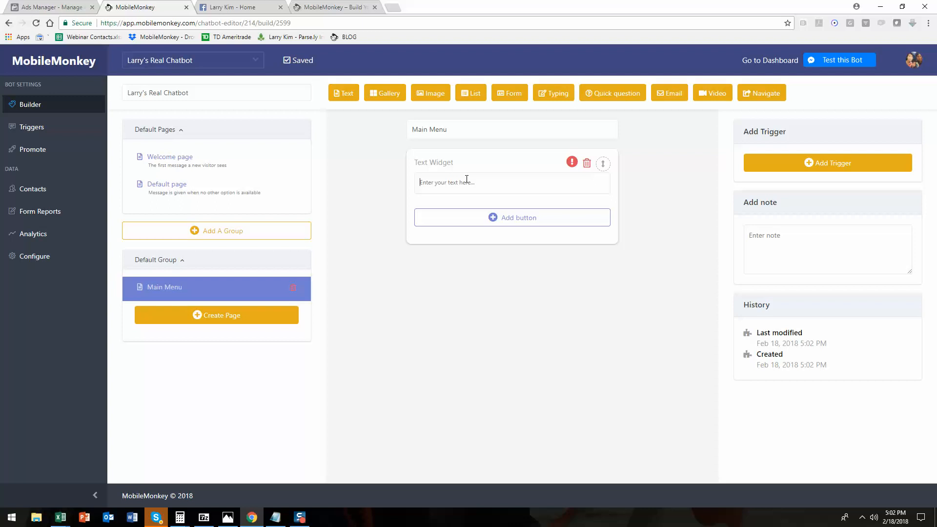
type("Please choose from one of the following options:")
left_click(505, 222)
left_click(433, 242)
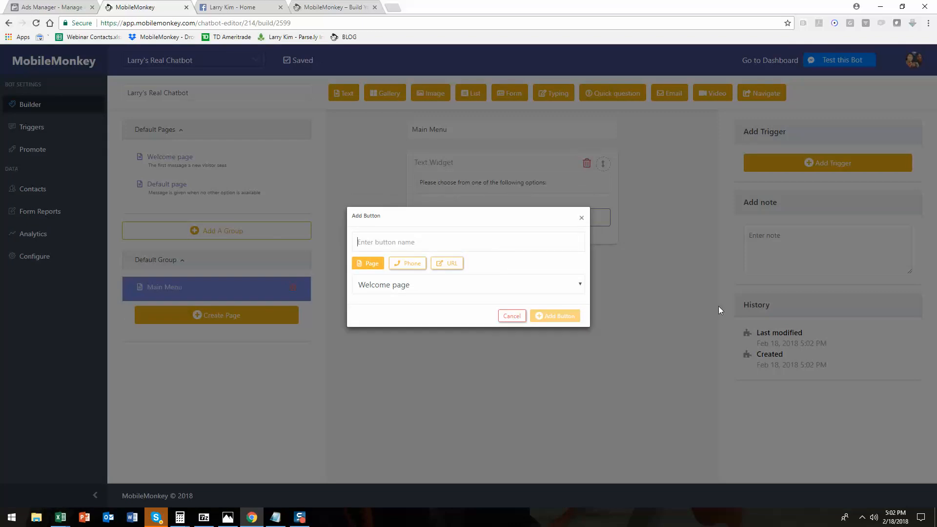
type("About La")
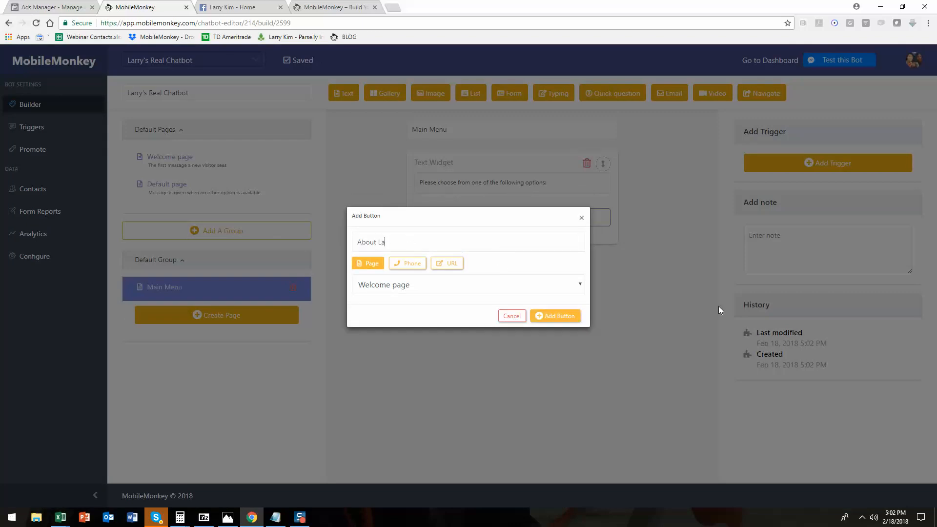
type("rry")
left_click(555, 316)
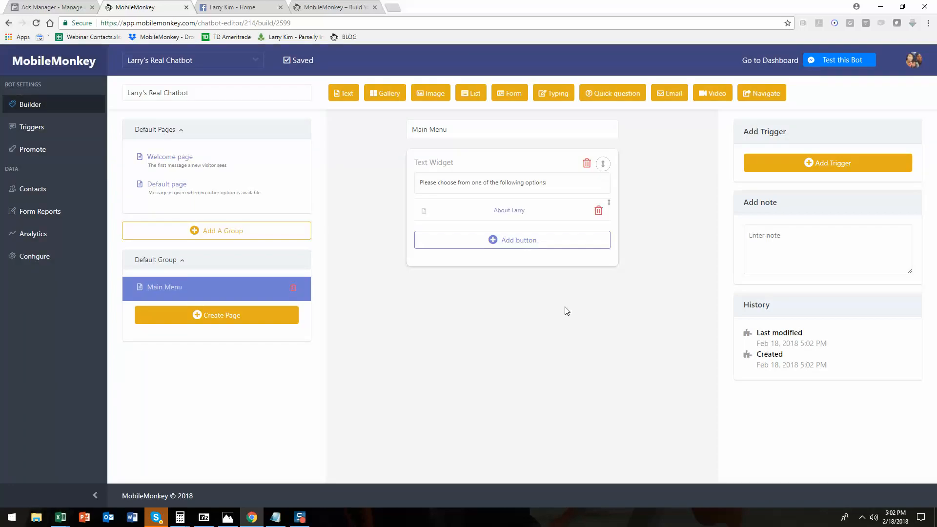
Add "Directions" and "Contact Larry" buttons to the main menu text widget.
left_click(516, 247)
left_click(425, 243)
type("Dir")
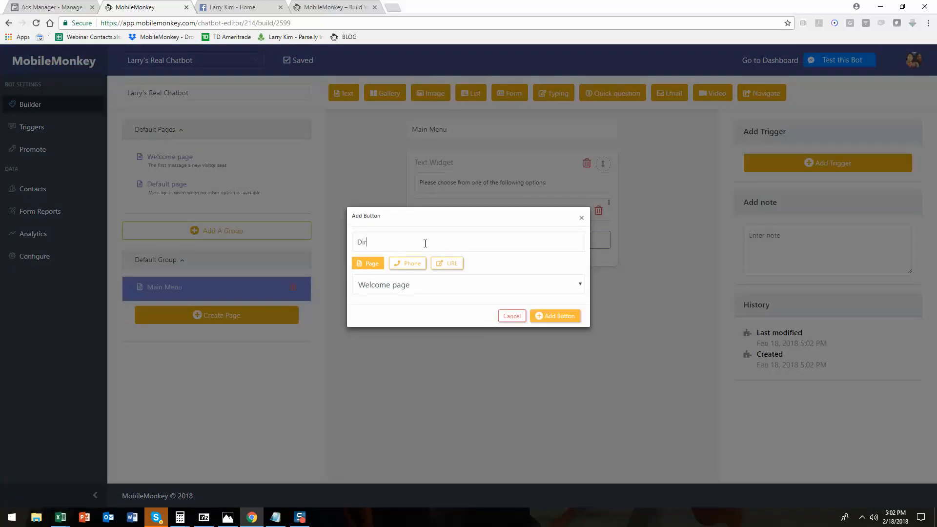
type("ections")
left_click(562, 317)
left_click(505, 264)
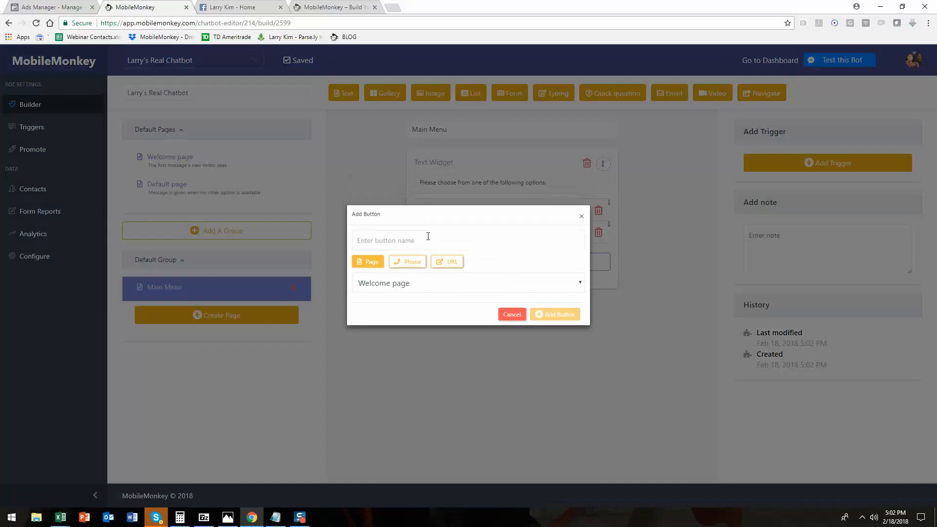
type("Conta")
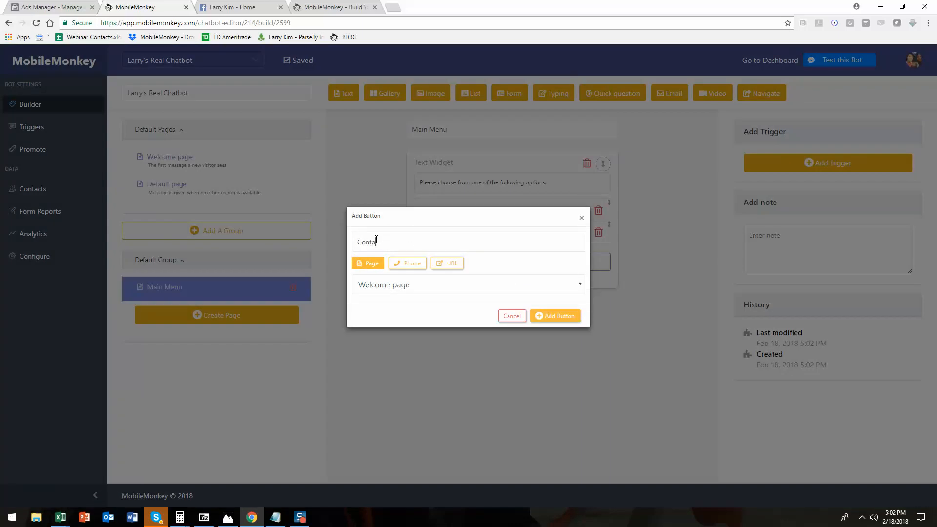
type("ct Larry")
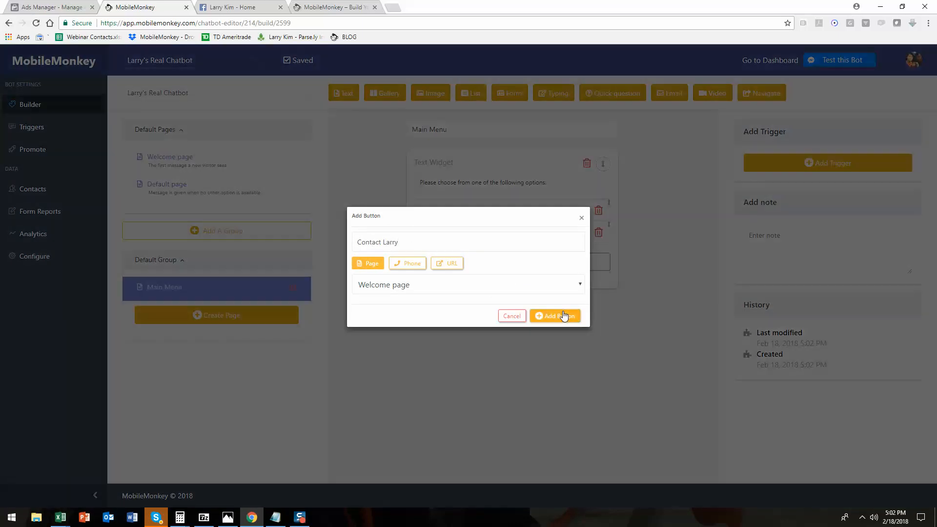
left_click(559, 315)
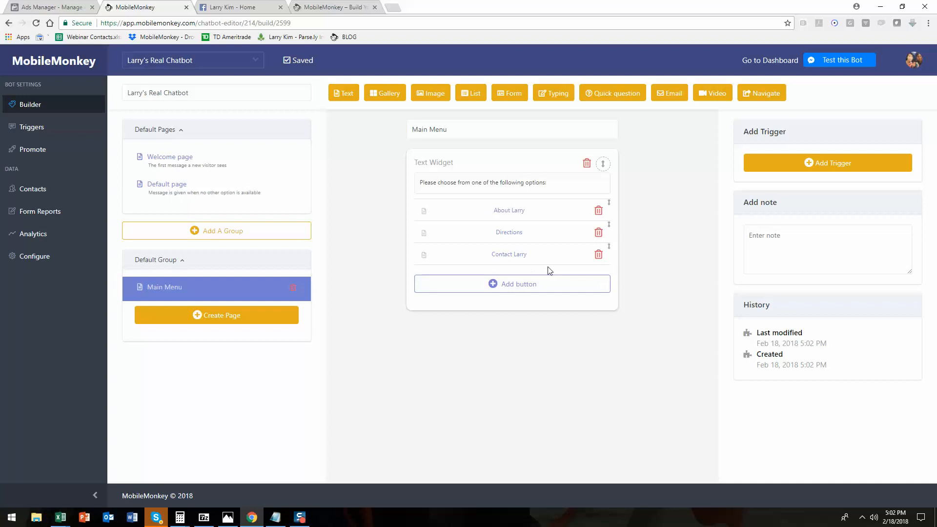
Create a new page named About Larry.
left_click(240, 316)
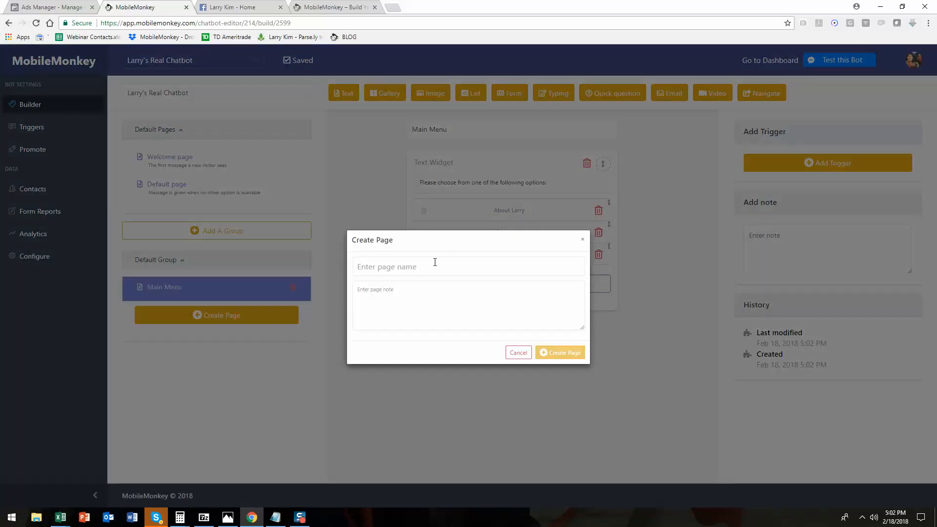
type("About Larry")
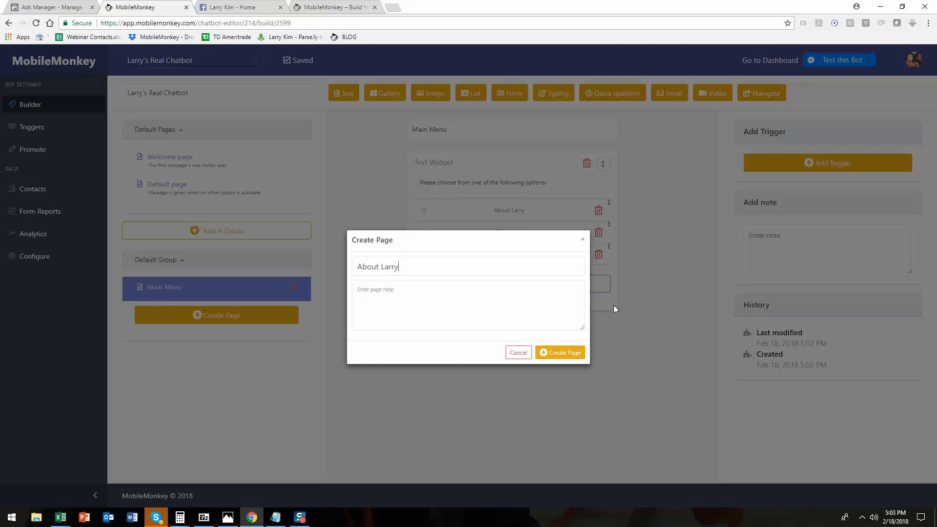
left_click(575, 352)
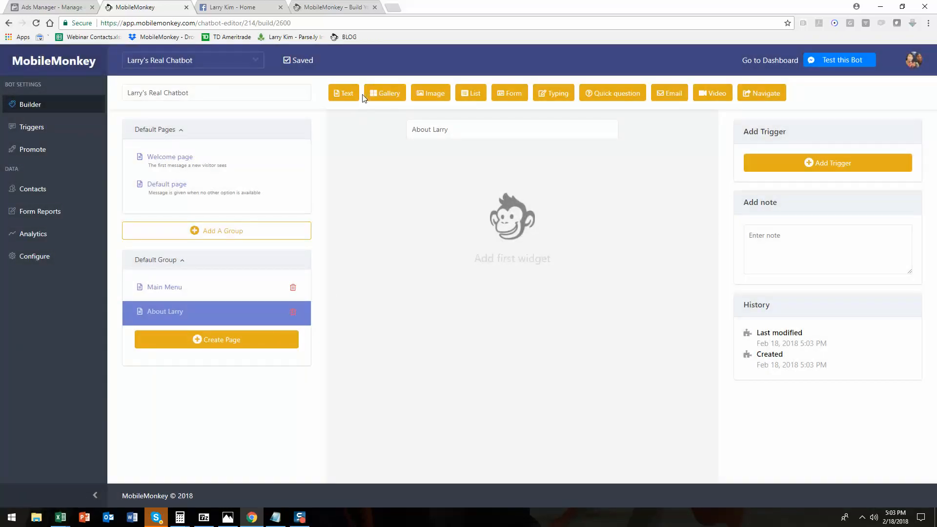
Add an image widget to the About Larry page and upload 2018-02-13_12-40-04.jpg from the larry folder on drive C.
left_click(382, 97)
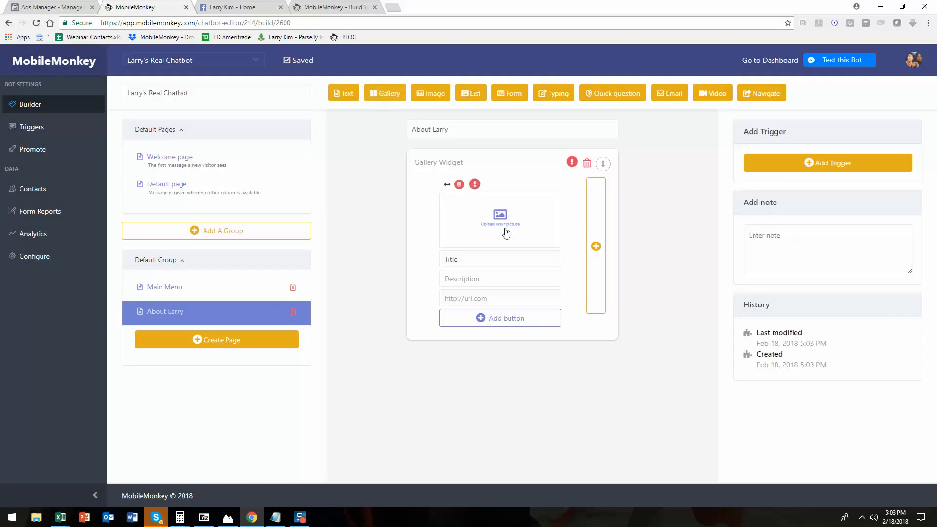
left_click(587, 164)
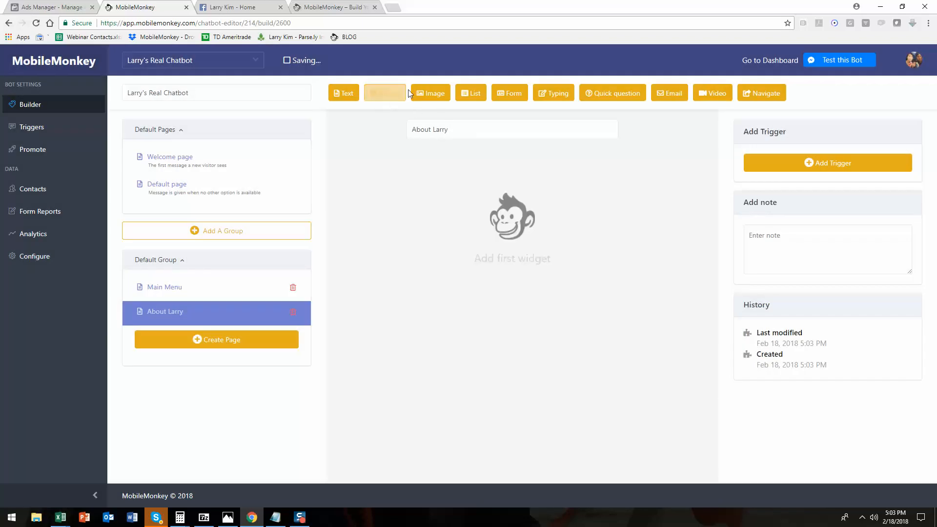
left_click(431, 93)
left_click(510, 209)
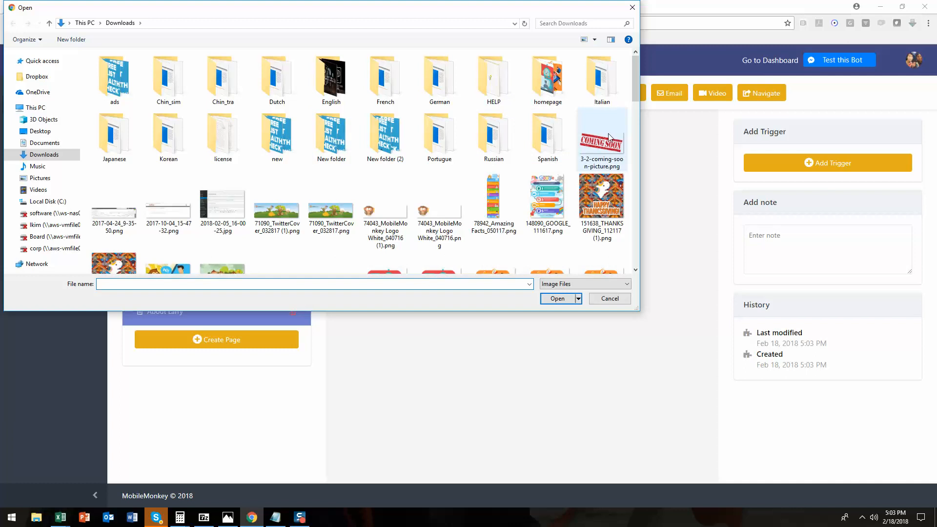
scroll(622, 156, "down", 3)
left_click(70, 204)
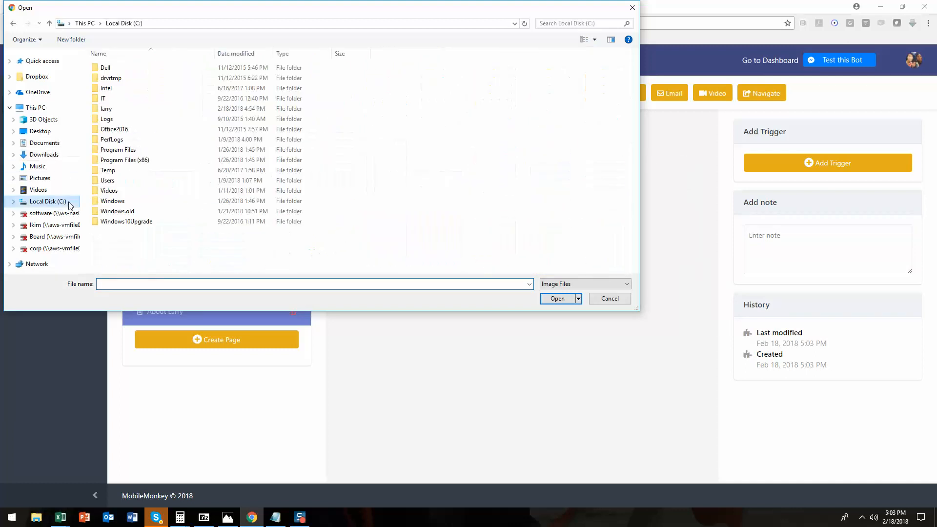
double_click(122, 117)
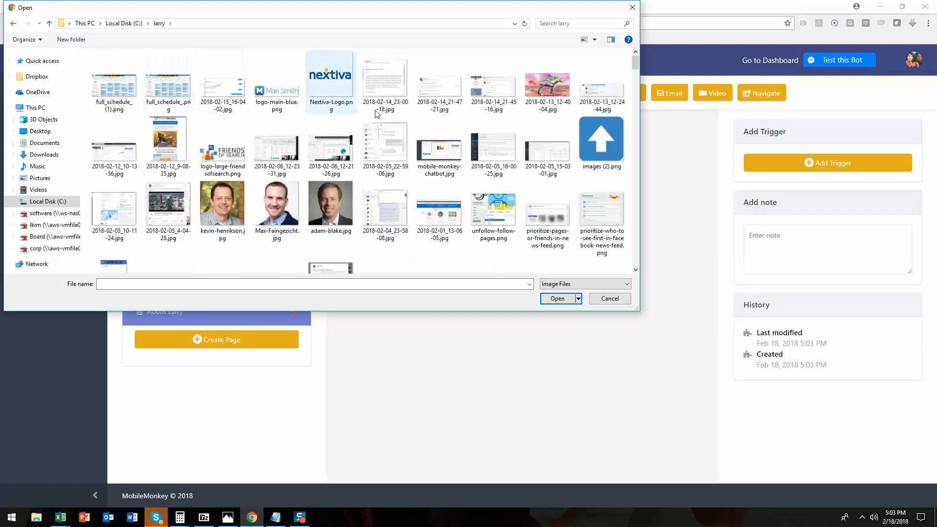
left_click(551, 90)
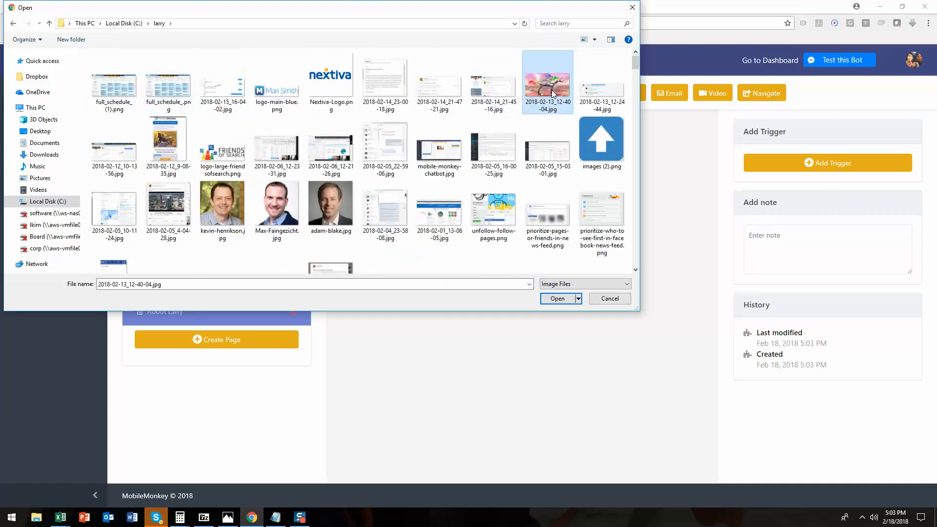
left_click(560, 299)
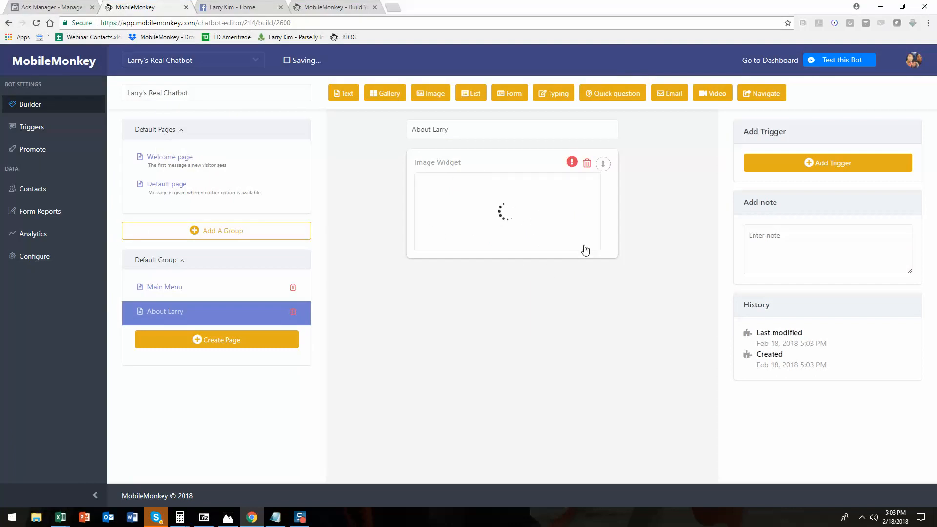
Add a text widget below the image saying "Larry is obsessed with unicorns!".
left_click(342, 93)
left_click(463, 294)
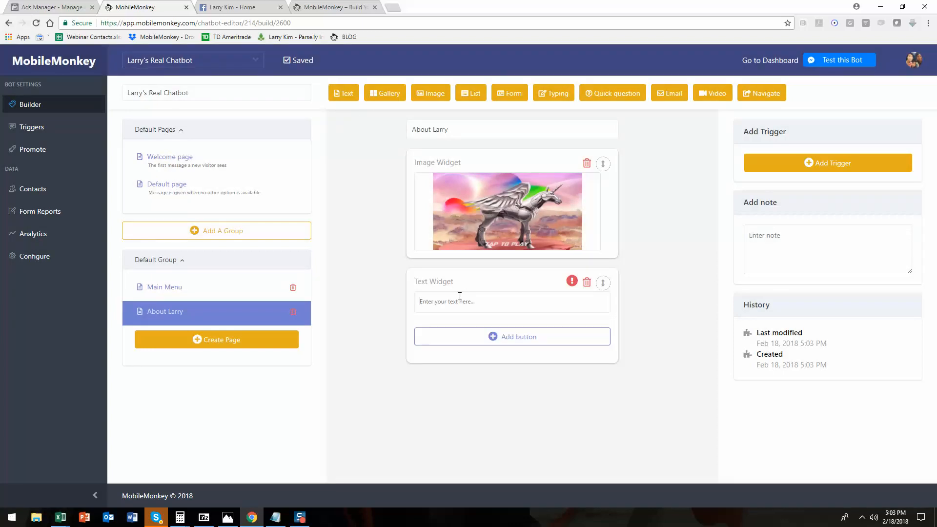
type("Larry is opb")
type("essed with unicorns!")
Add a "Main Menu" button to that text widget linking to the Main Menu page.
left_click(505, 337)
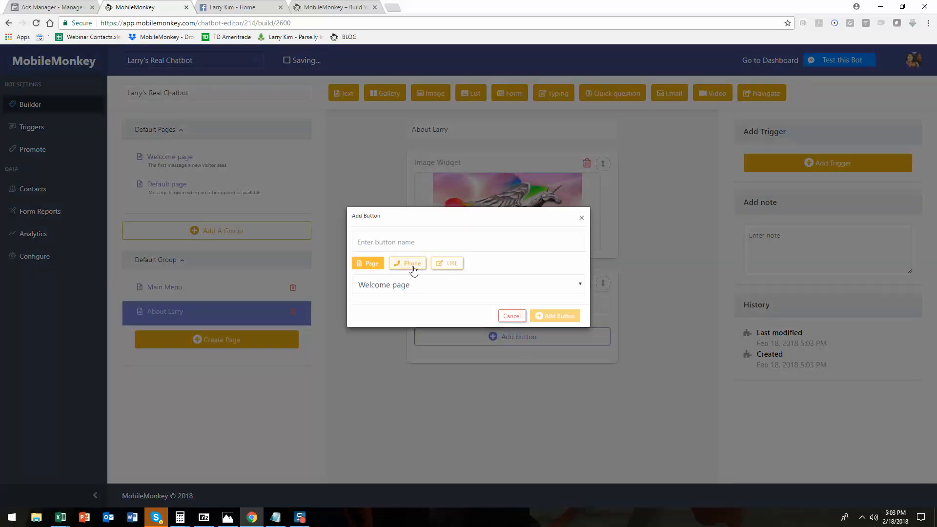
left_click(411, 285)
left_click(418, 321)
left_click(391, 240)
type("Main Menu")
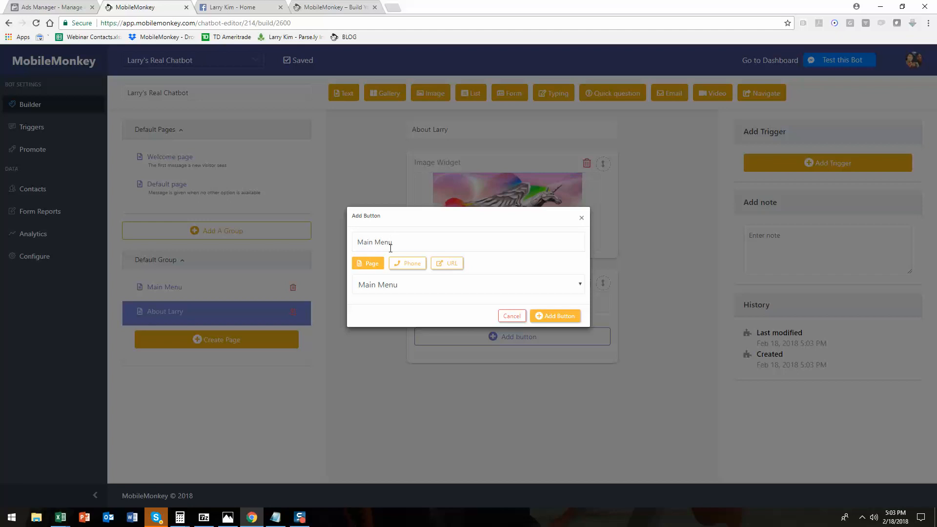
left_click(555, 316)
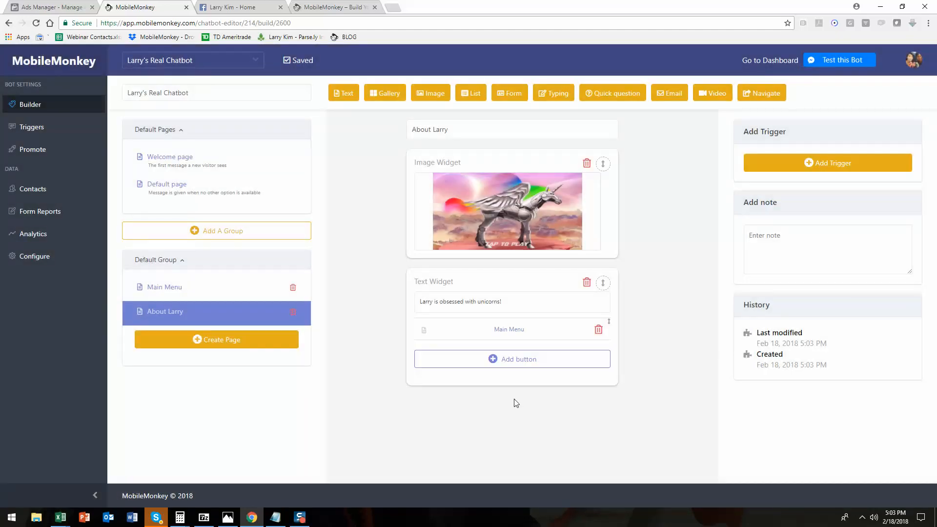
Create a new page named Contact Larry.
left_click(233, 348)
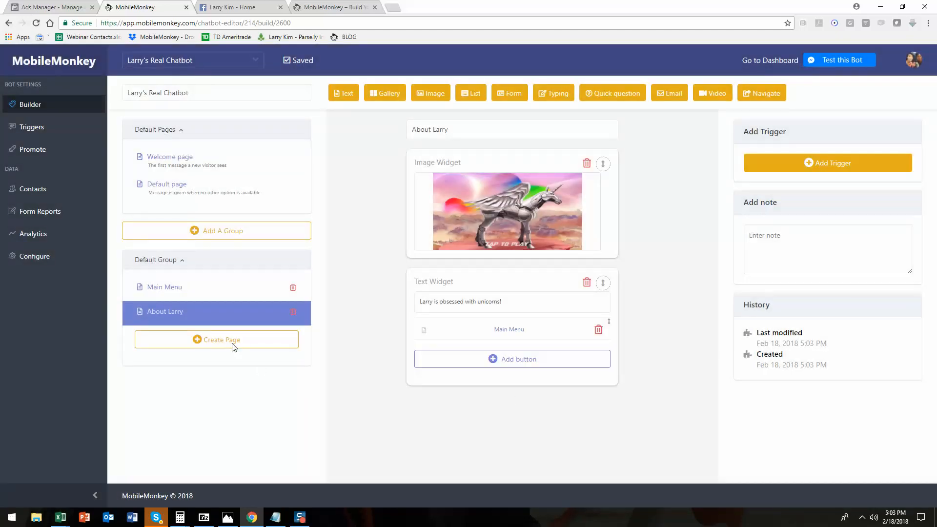
left_click(233, 347)
type("C")
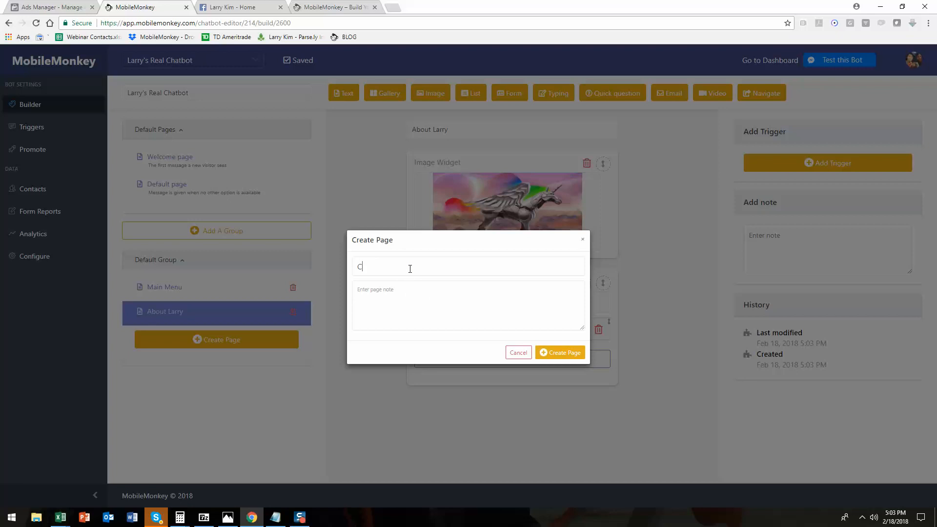
type("ontact Larry")
left_click(574, 353)
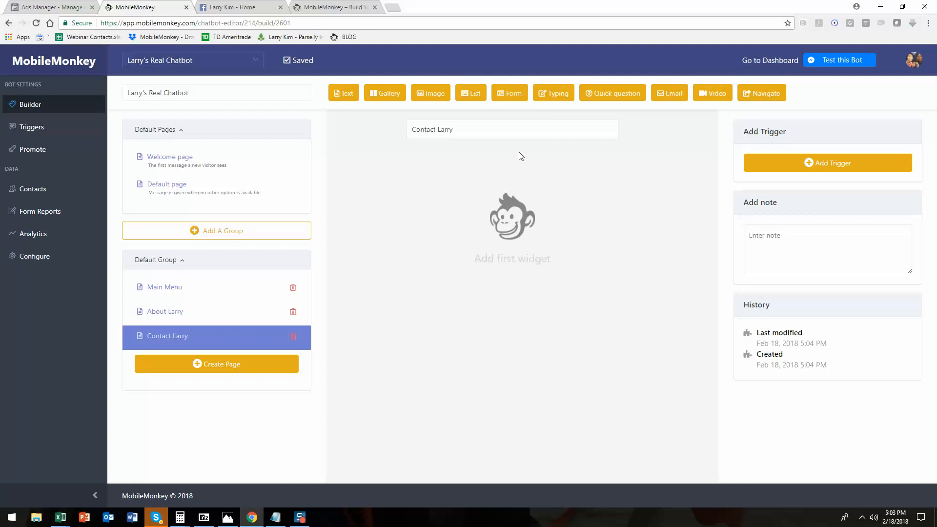
Add a form widget named Contact Form whose first question asks "what's your full name?".
left_click(514, 98)
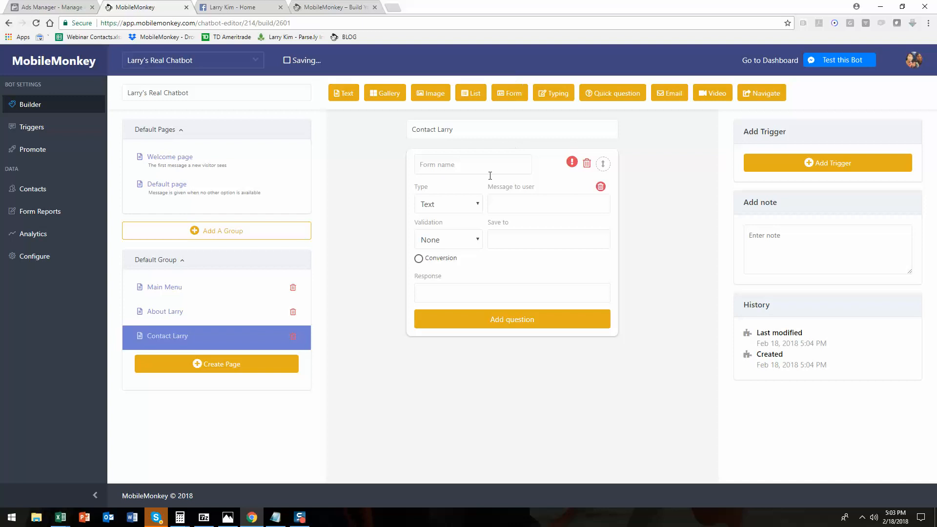
type("Contact Form")
left_click(543, 204)
type("what's your full na")
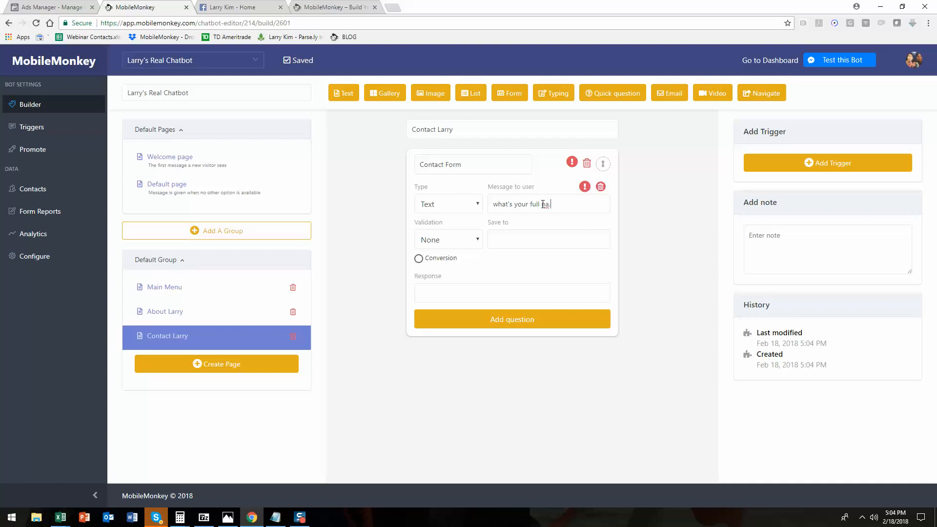
type("me?")
Save the answer to the first question in the FULLNAME variable.
left_click(527, 239)
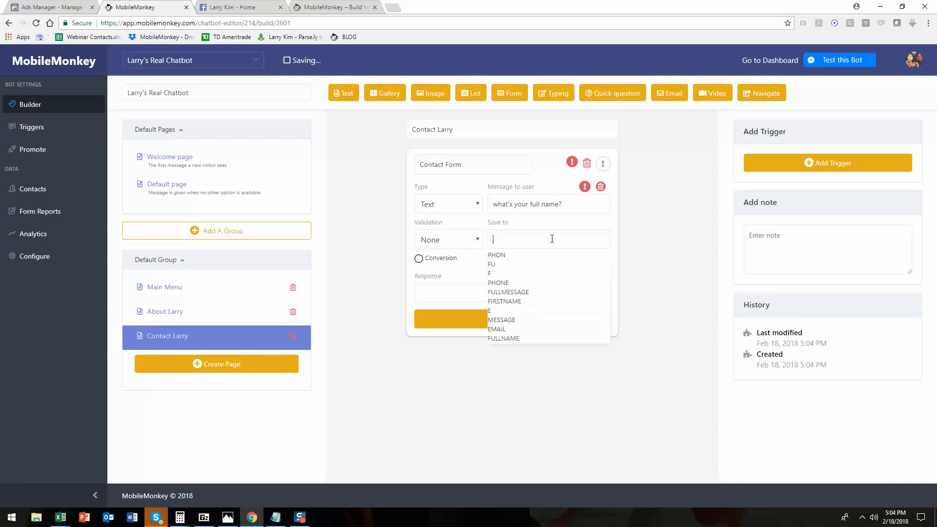
left_click(521, 339)
left_click(520, 242)
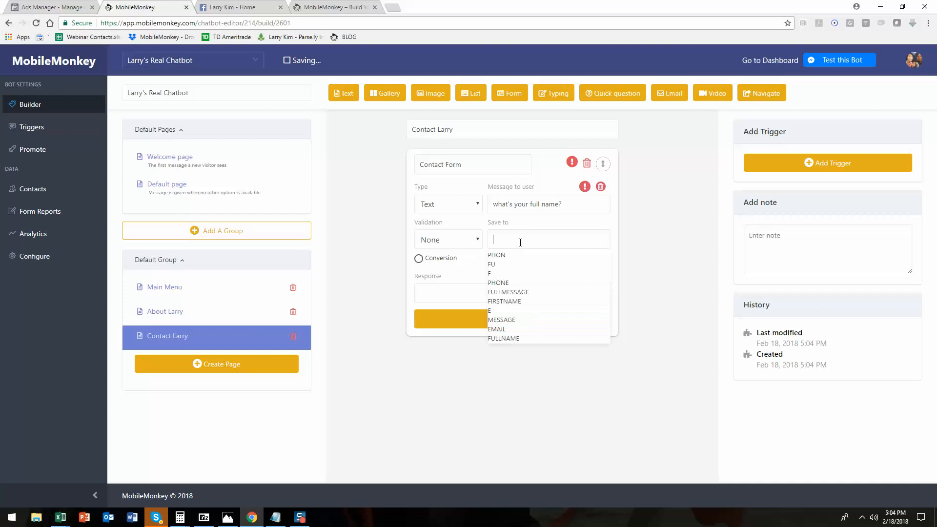
left_click(517, 338)
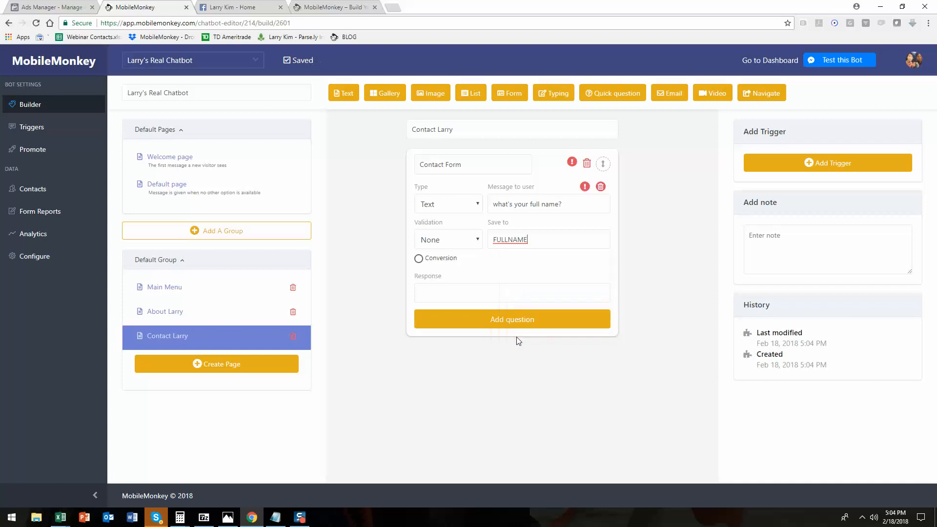
double_click(511, 241)
left_click(532, 234)
key("BackSpace")
key("BackSpace")
key("BackSpace")
key("BackSpace")
key("BackSpace")
key("BackSpace")
key("BackSpace")
key("BackSpace")
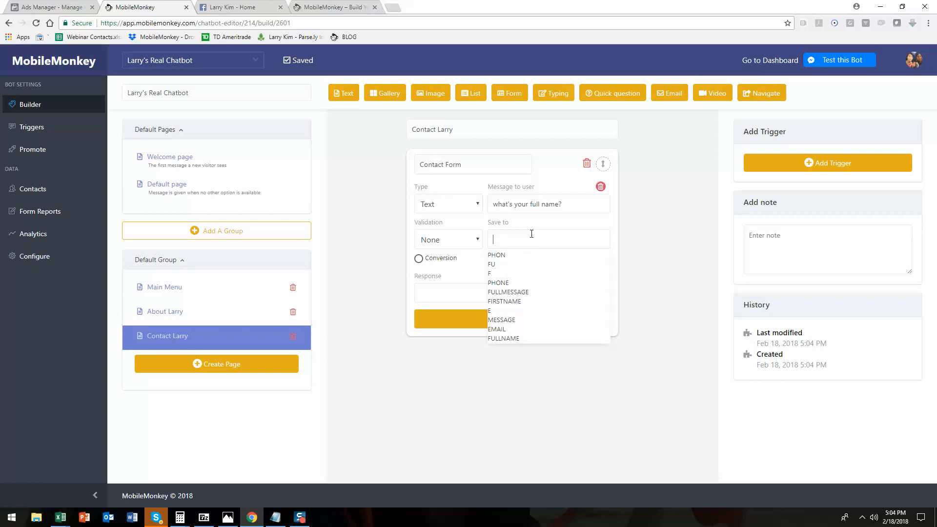
left_click(531, 339)
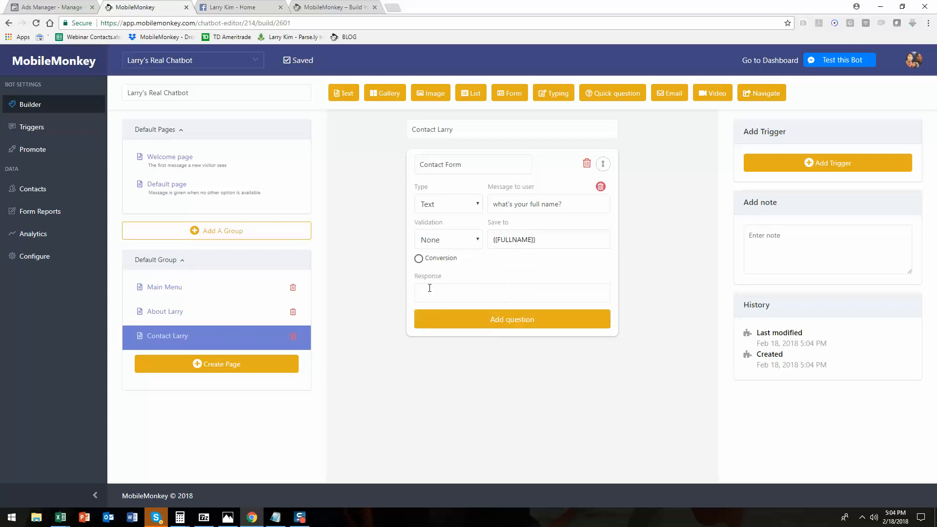
Set the first question's response to "thanks, {{FULLNAME}}".
type("thanks, {{ful")
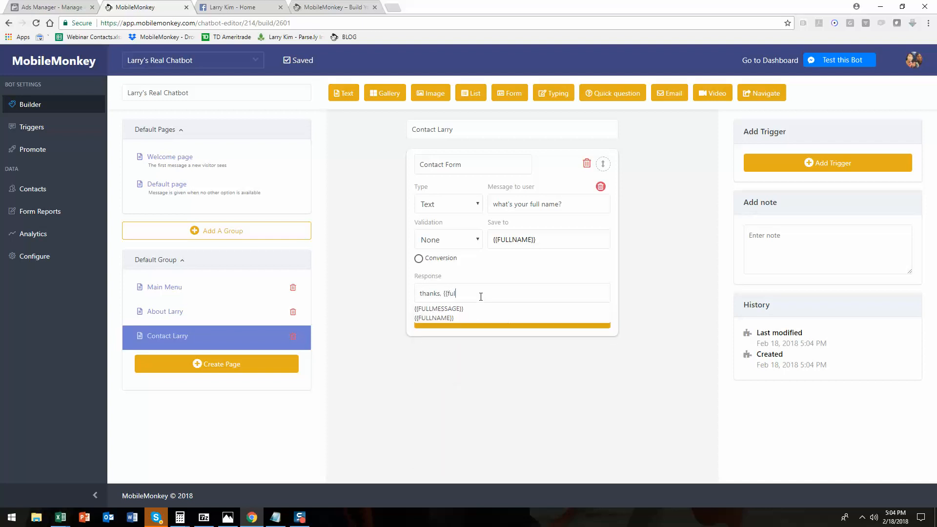
left_click(511, 316)
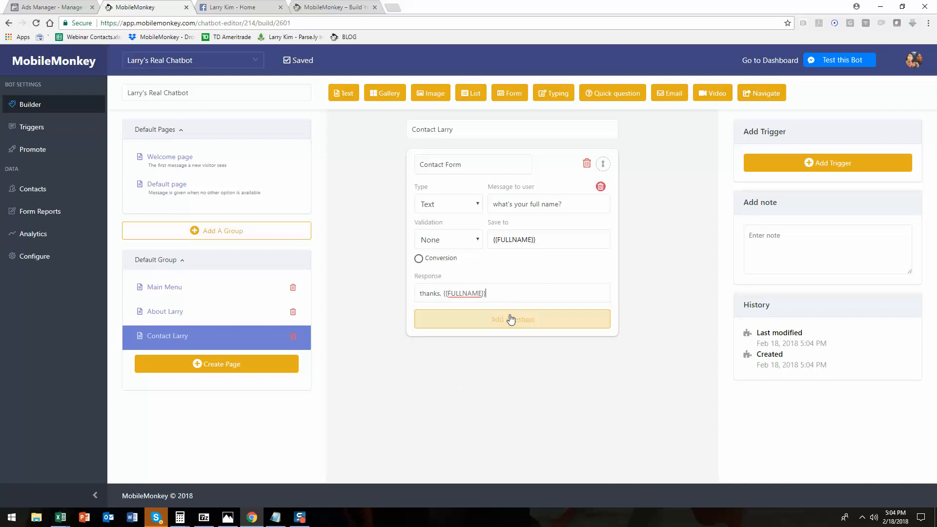
Add a second form question "and a number to reach you at?" saved to PHONE.
left_click(537, 321)
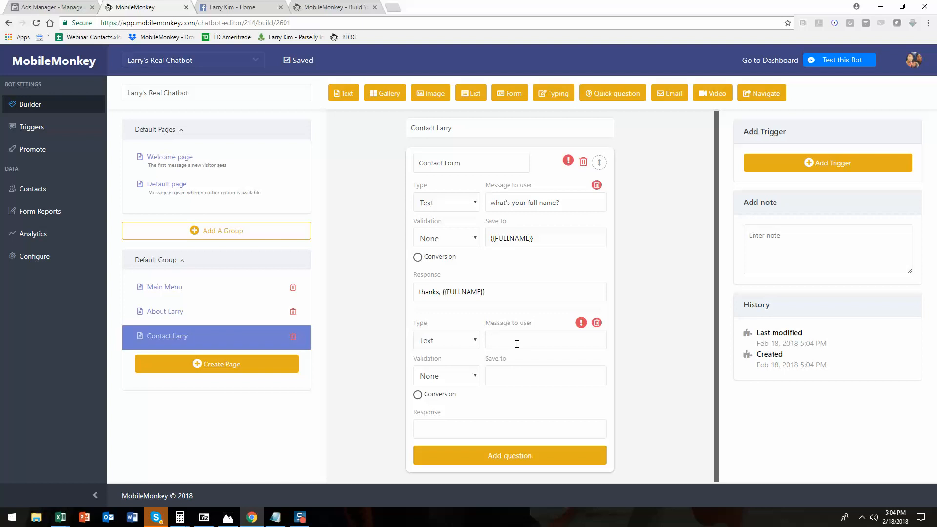
type("and a number to reach you at?")
left_click(492, 375)
left_click(520, 419)
Set the phone question's response to "great, just one more question:" and add a third question.
left_click(531, 456)
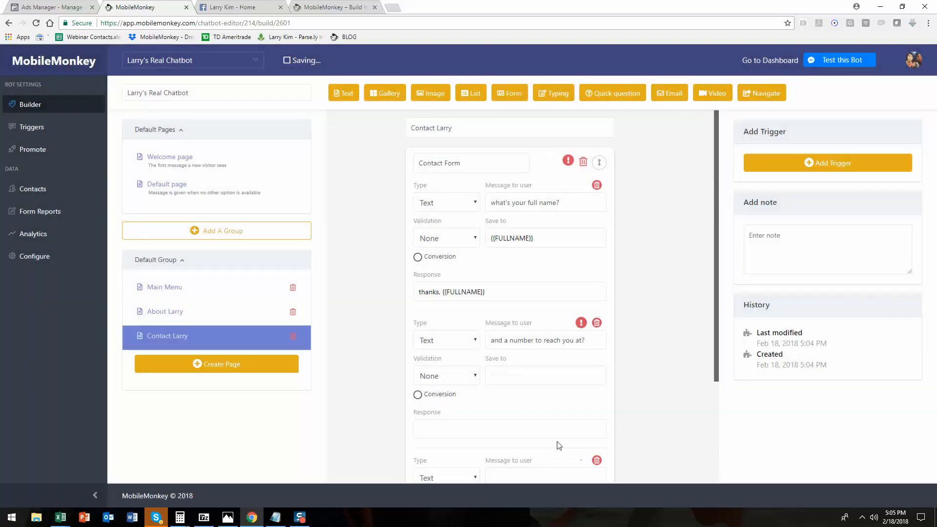
type("great")
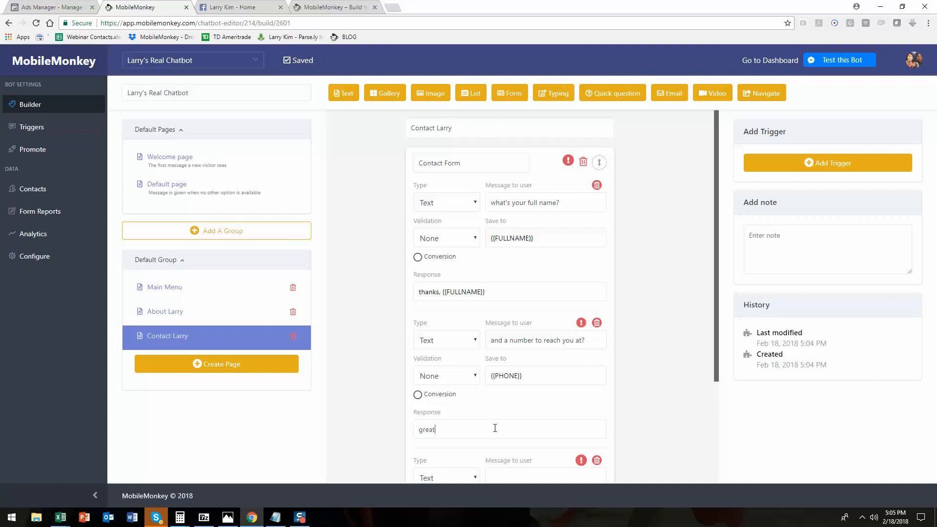
type(", just one more question:")
scroll(720, 409, "down", 3)
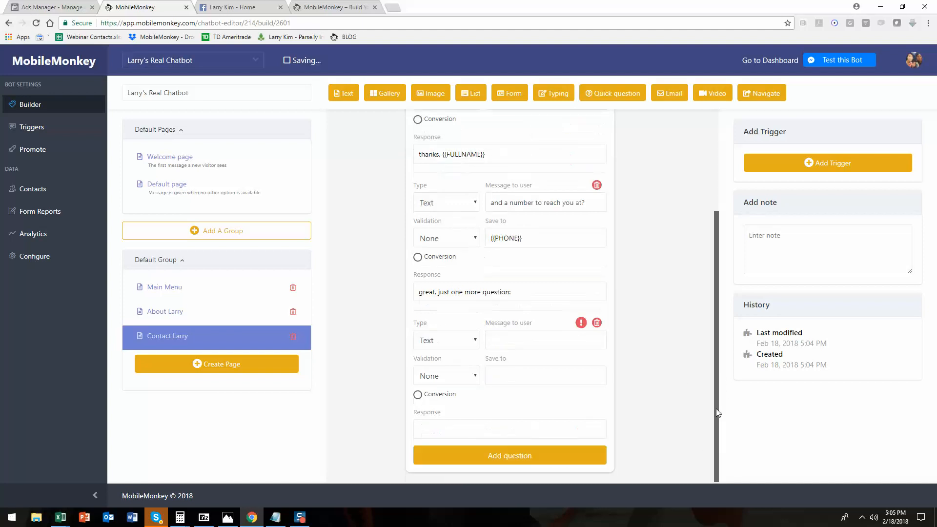
Make the third question ask "how can we help you today?" and save it to MESSAGE.
left_click(514, 339)
type("how can we help you today?")
left_click(550, 370)
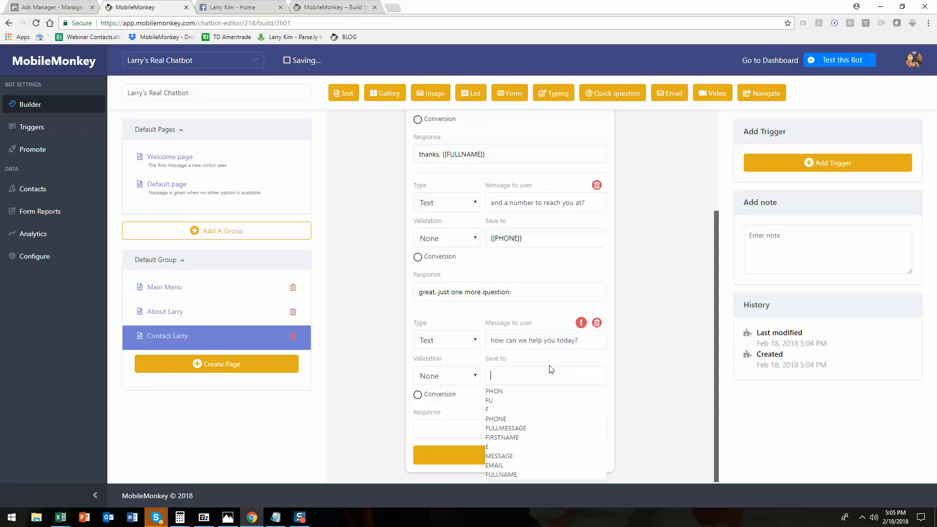
left_click(526, 462)
left_click(456, 428)
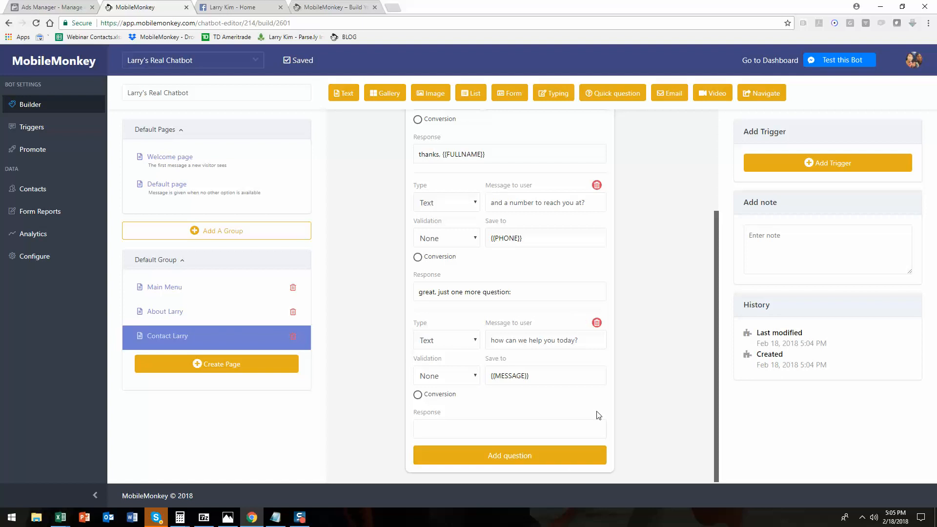
Set the third question's response to "thanks! we'll be in touch soon.".
type("thanks! we'll be o")
type("n touch soon.")
scroll(593, 361, "up", 5)
scroll(591, 303, "down", 5)
Add an email widget below the form and enter the recipient's e-mail address.
left_click(667, 99)
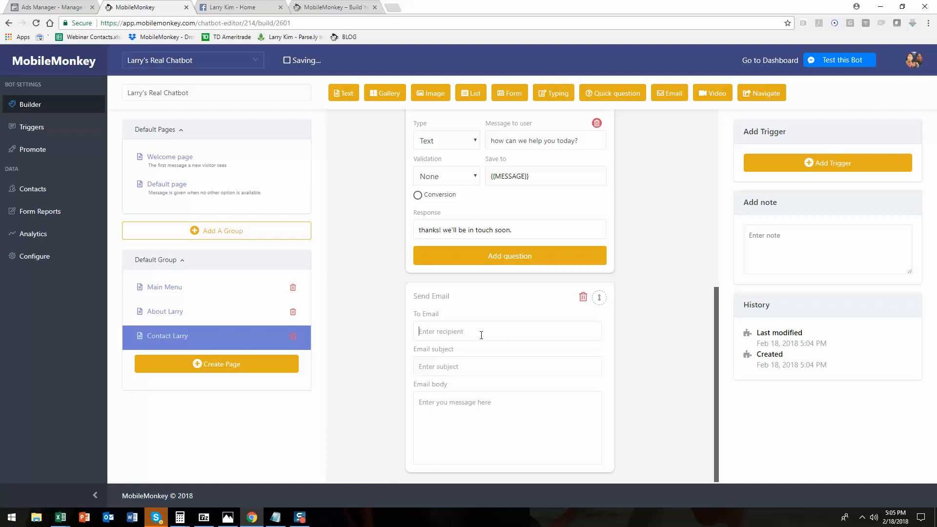
left_click(481, 333)
key("Tab")
Set the email subject to "hot lead coming in from larry's chatbot".
type("hot lead coming in from your")
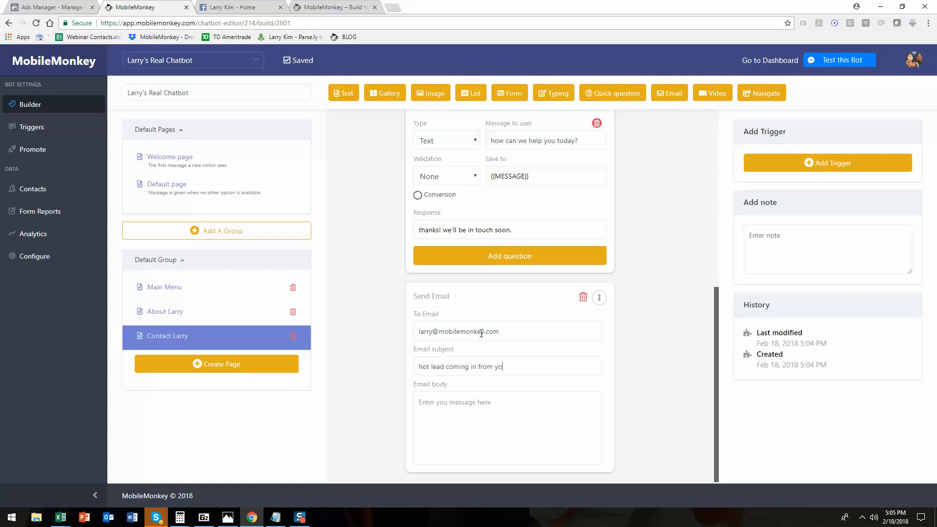
key("BackSpace")
key("BackSpace")
type("chatbot")
key("Left")
type("larry's")
Fill the email body with the variables {{FULLNAME}}, {{PHONE}}, {{MESSAGE}}.
left_click(504, 399)
type("{{")
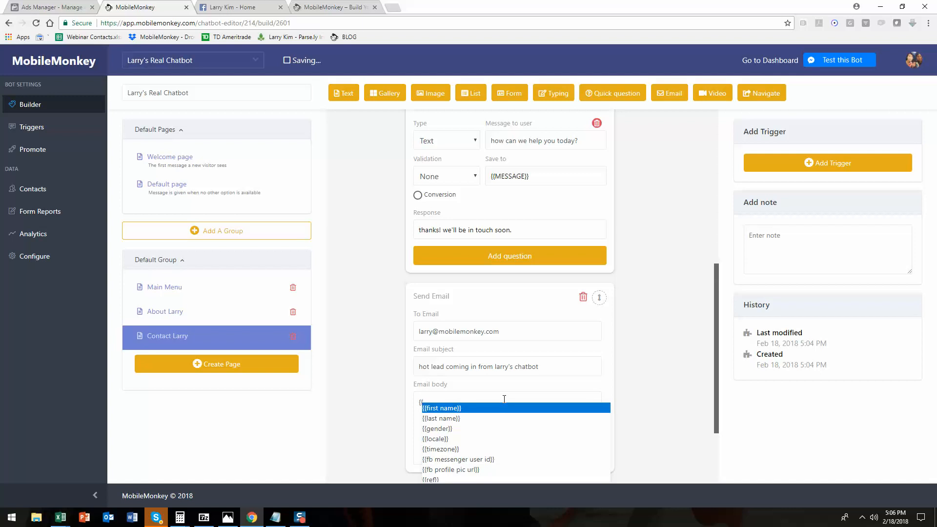
type("full")
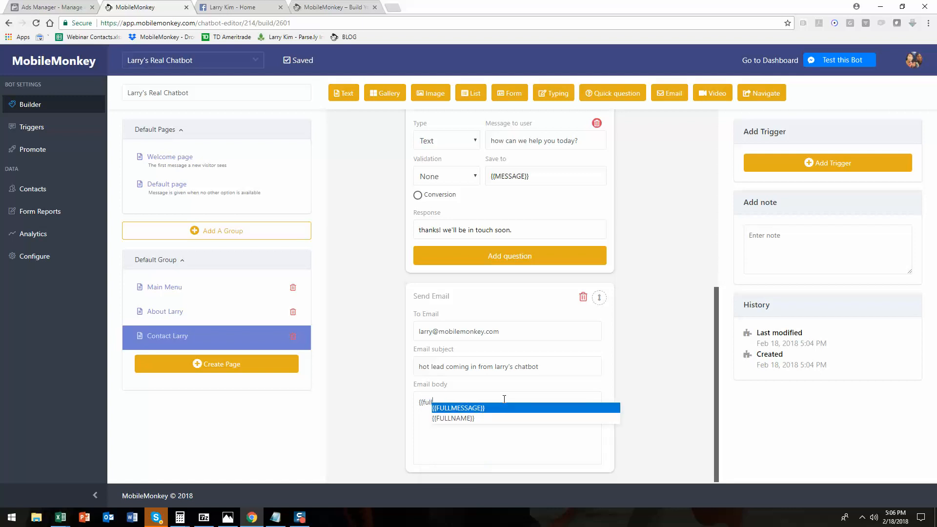
left_click(479, 422)
type(", ")
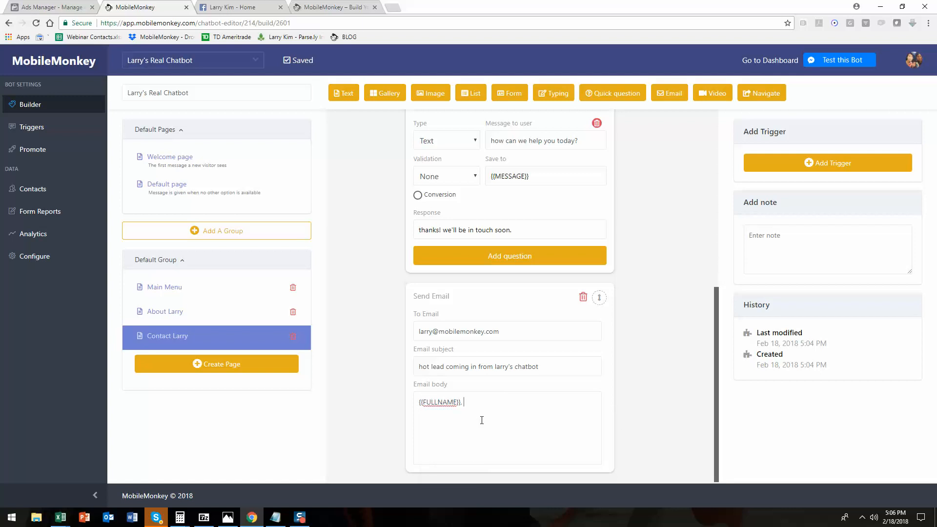
type("{{")
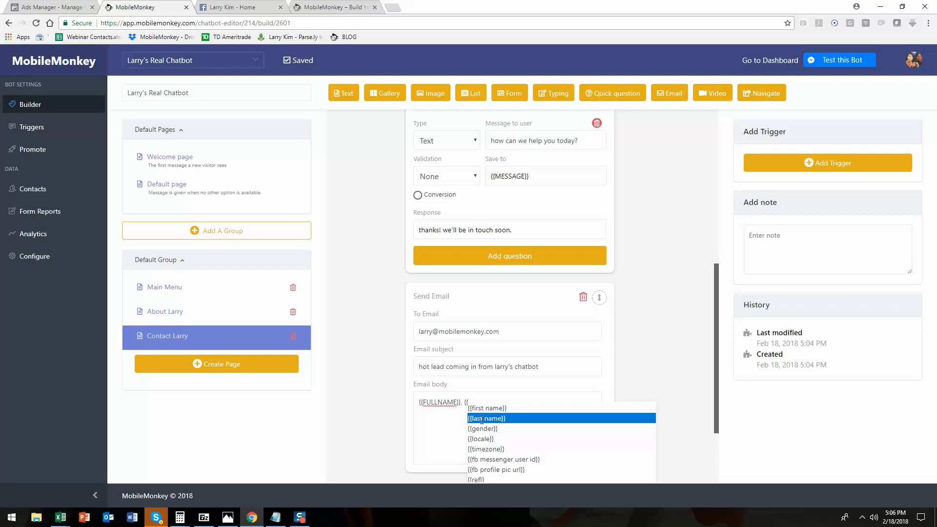
type("ph")
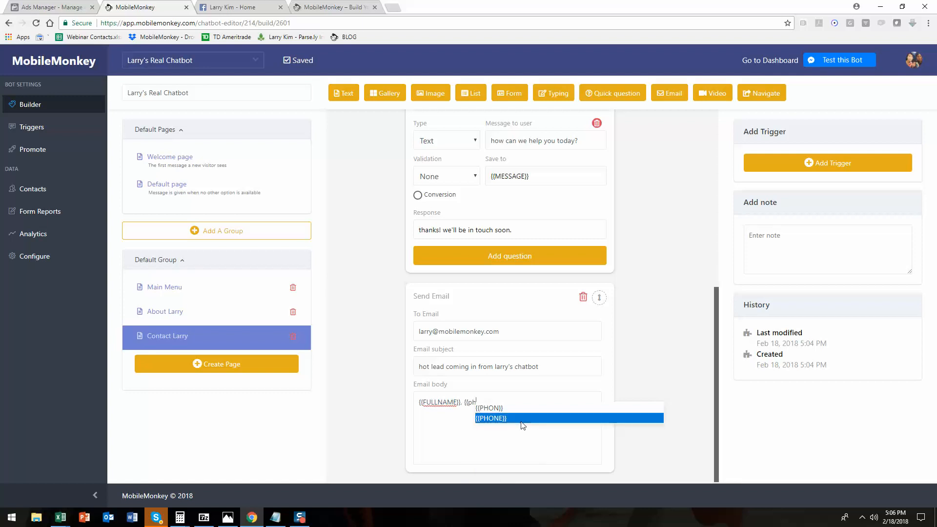
left_click(522, 421)
type(",")
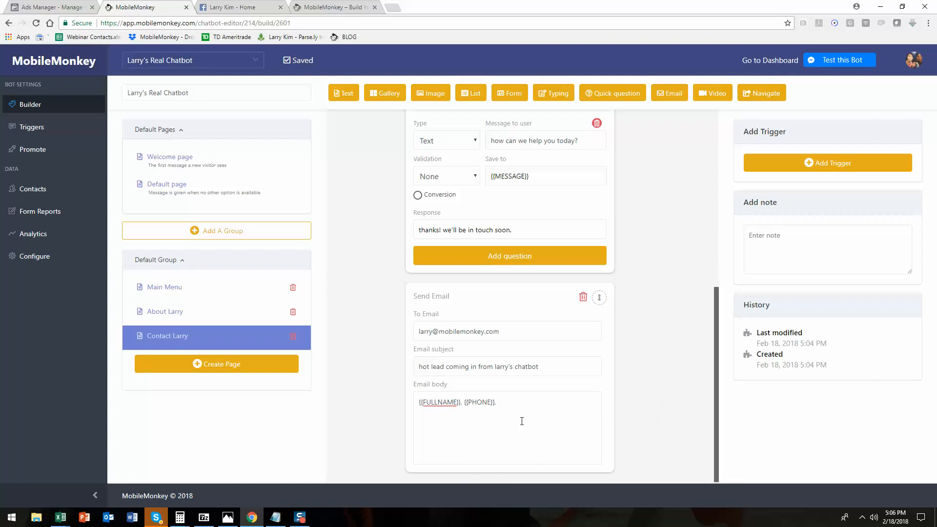
type(" {{me")
key("Return")
Add a navigate widget at the end of the Contact Larry page pointing to the Main Menu page.
left_click(758, 98)
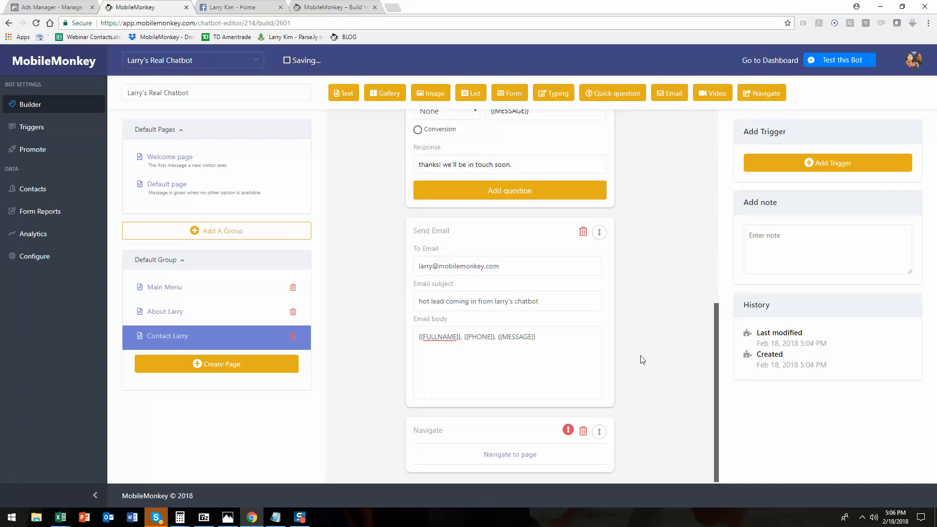
left_click(506, 456)
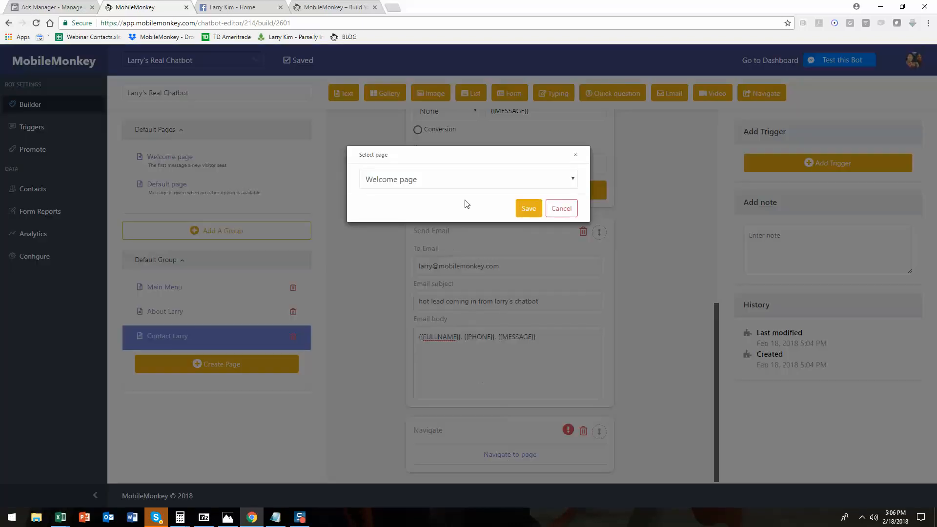
left_click(504, 178)
left_click(467, 218)
left_click(530, 215)
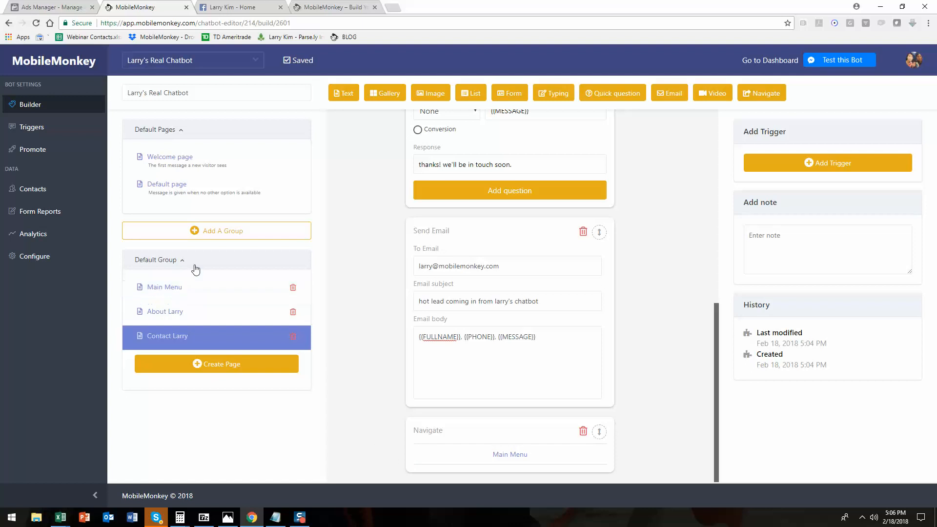
Link the Welcome page's Main Menu button to the Main Menu page.
left_click(205, 158)
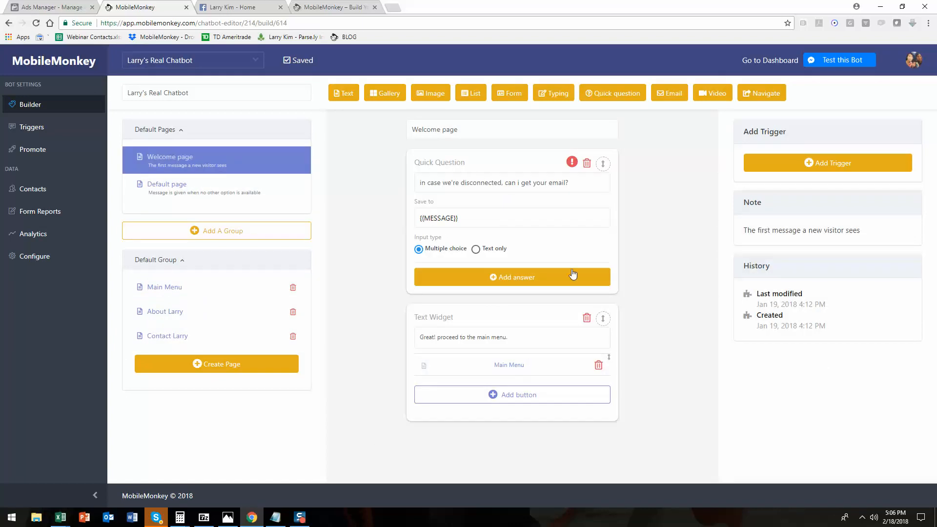
left_click(523, 369)
left_click(445, 288)
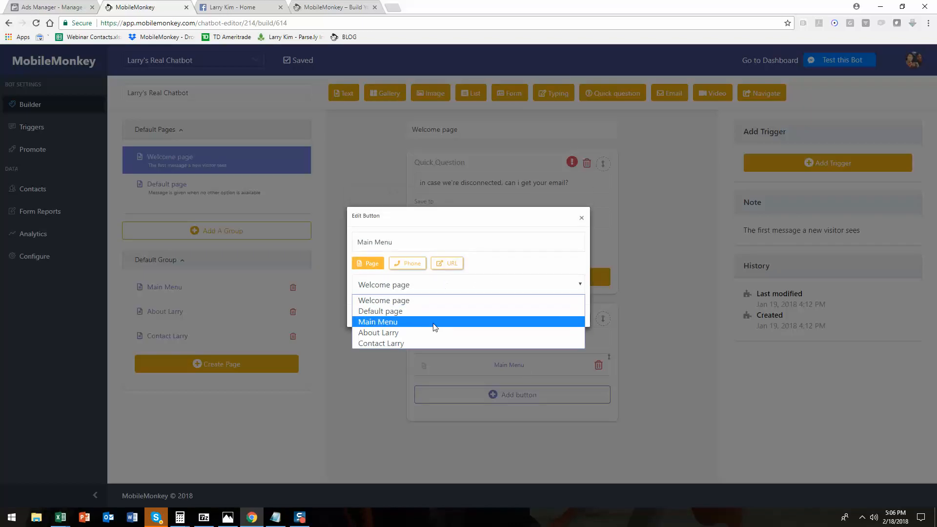
left_click(431, 322)
left_click(566, 317)
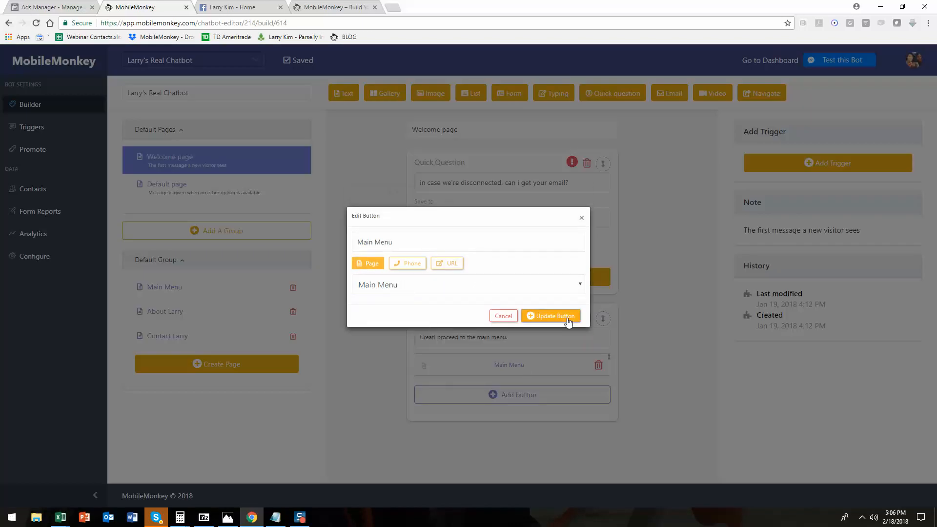
Link the Main Menu page's About Larry button to the About Larry page.
left_click(244, 299)
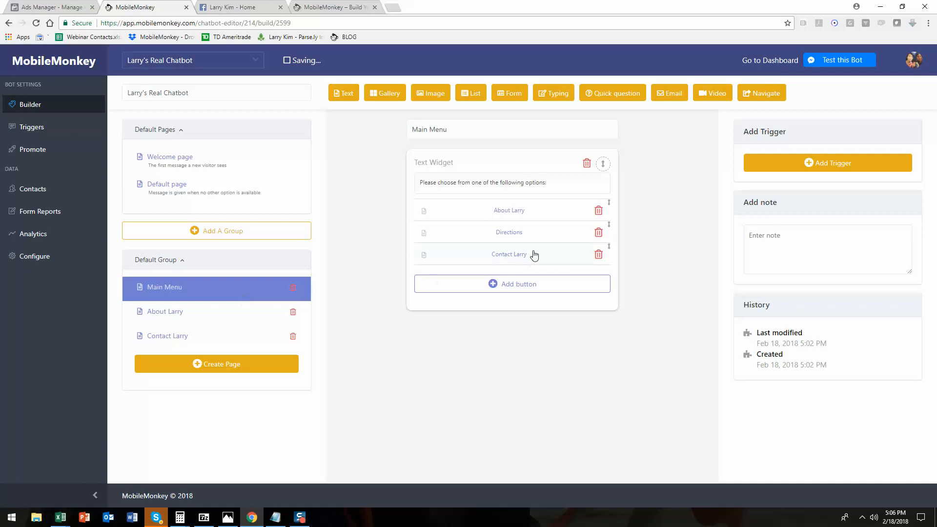
left_click(511, 213)
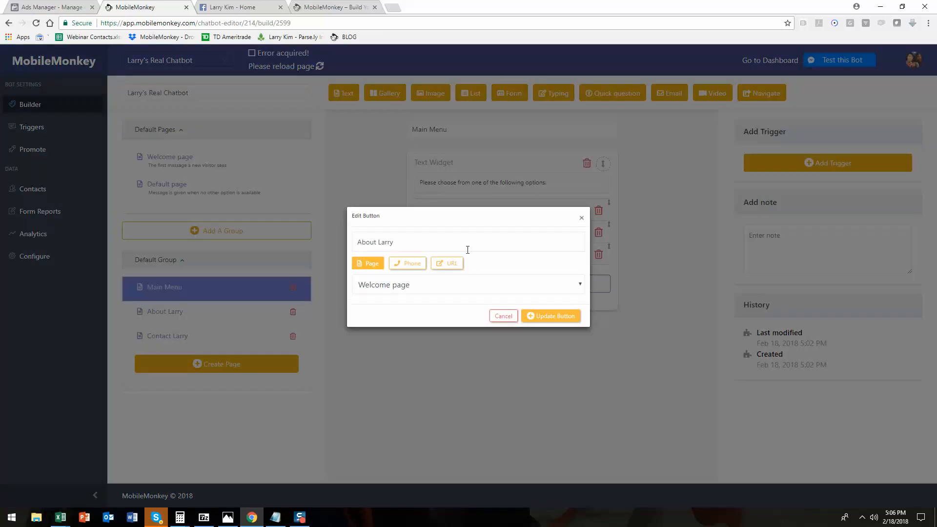
left_click(501, 288)
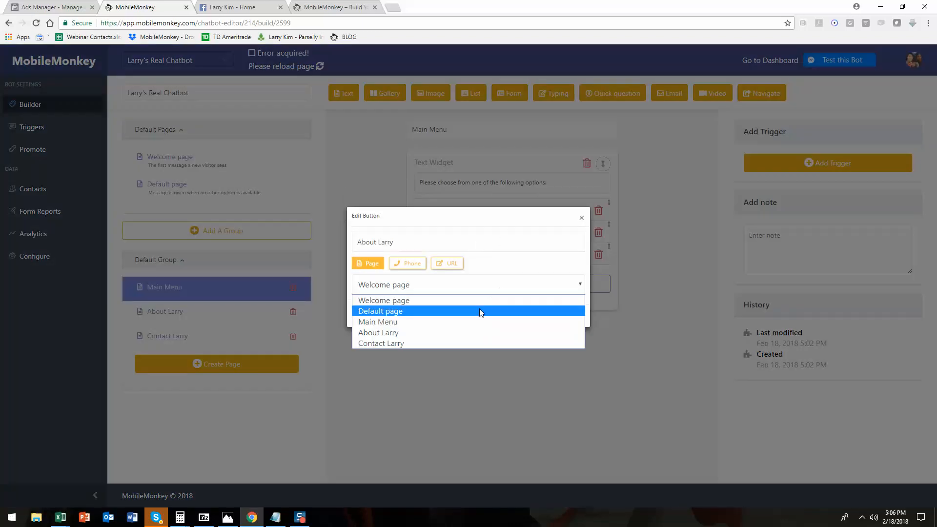
left_click(429, 334)
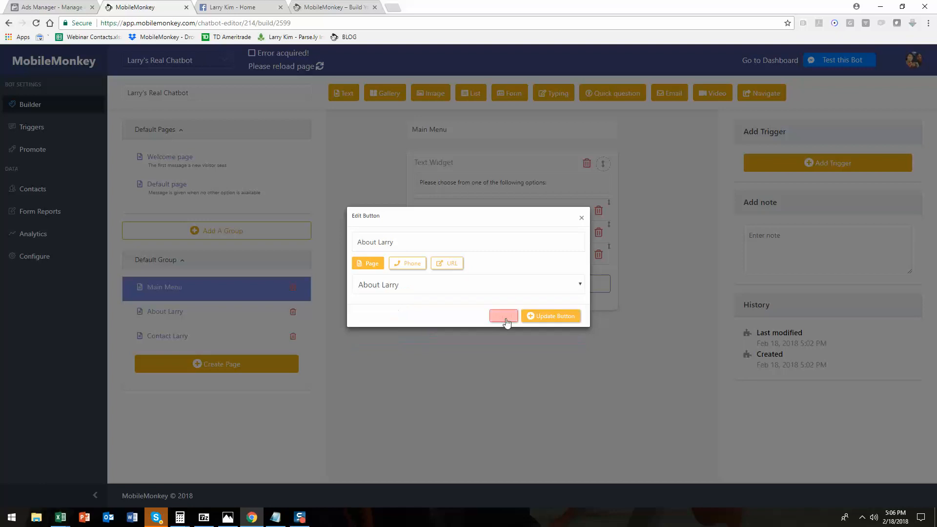
left_click(539, 318)
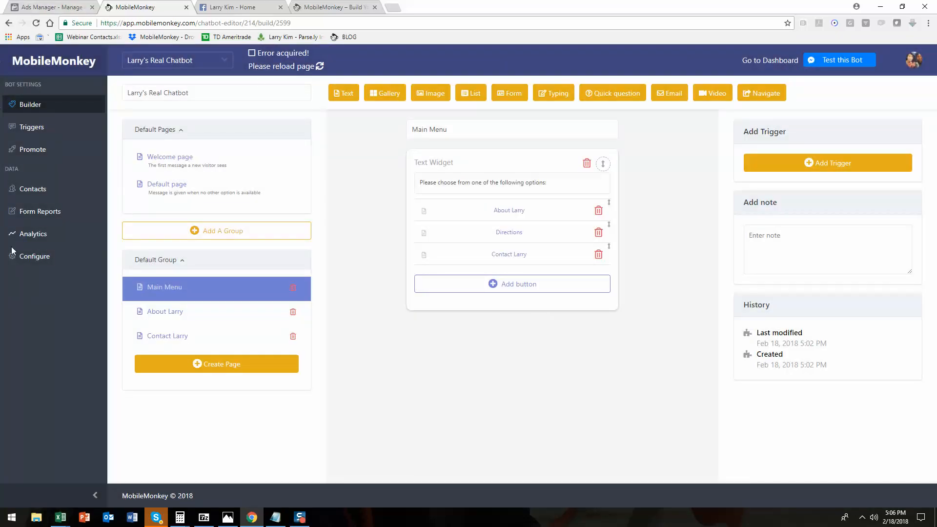
Reload the editor and link the Main Menu's Contact Larry button to the Contact Larry page.
key("F5")
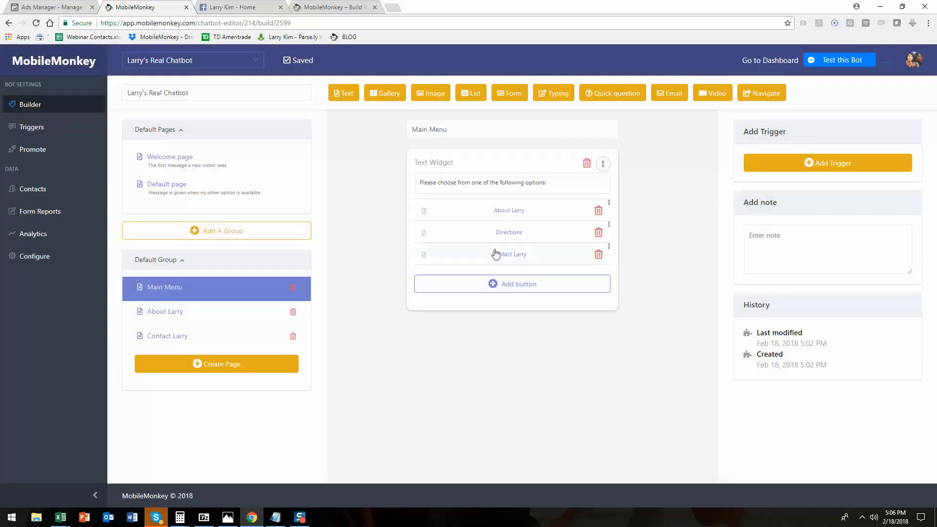
left_click(494, 254)
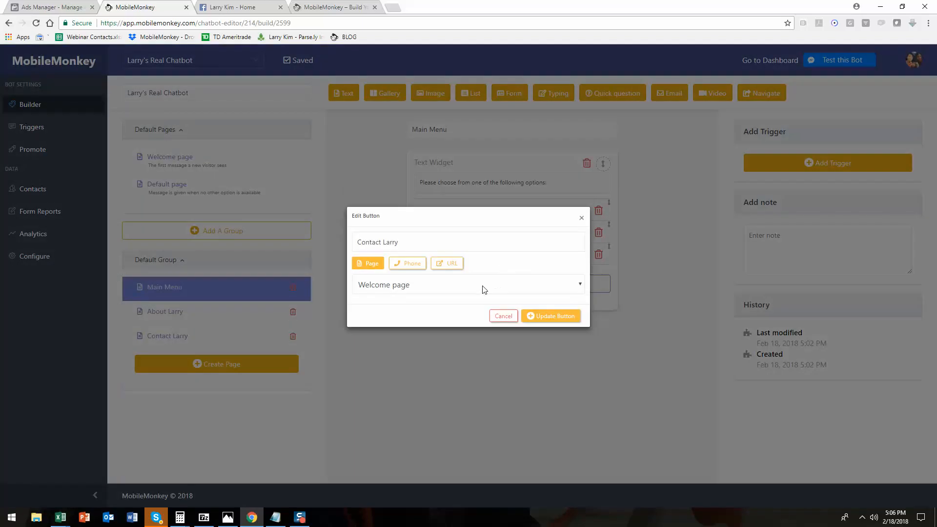
left_click(495, 285)
left_click(479, 342)
left_click(543, 320)
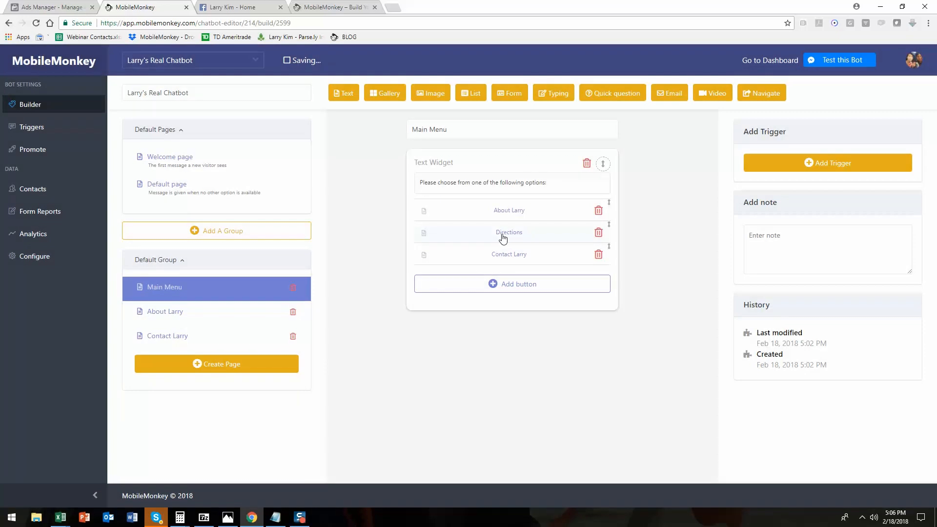
Copy the Google Maps link for 359-363 Newbury St, Boston from a new browser tab for the Directions button.
left_click(505, 237)
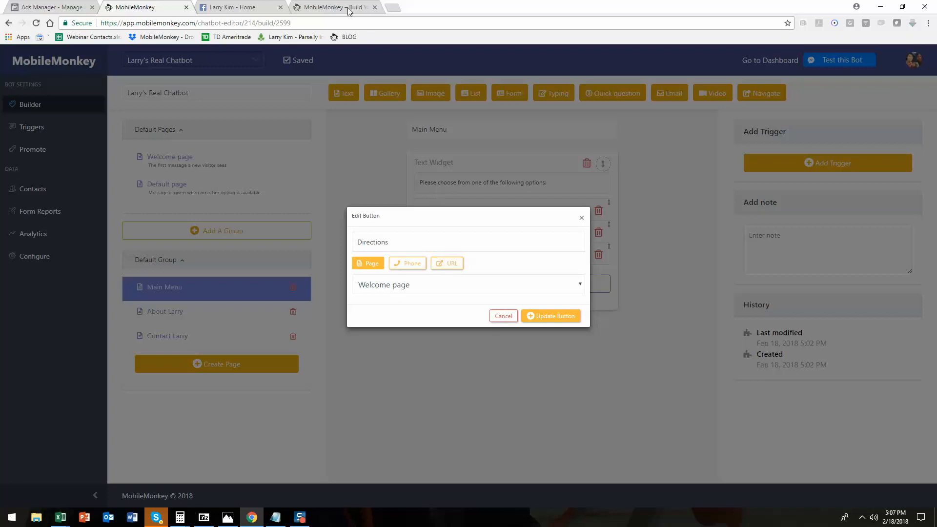
left_click(399, 7)
type("goog")
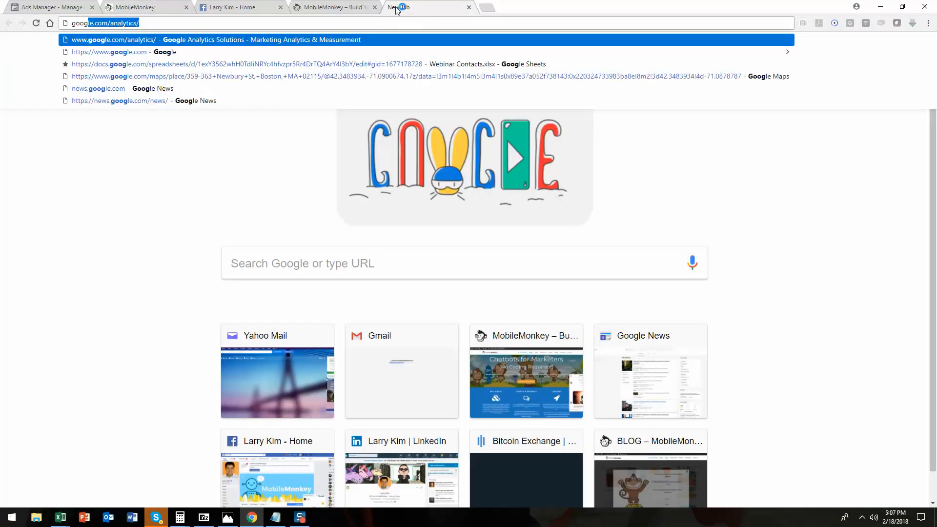
key("Down")
key("Down")
key("Down")
key("ctrl+a")
key("ctrl+x")
key("ctrl+v")
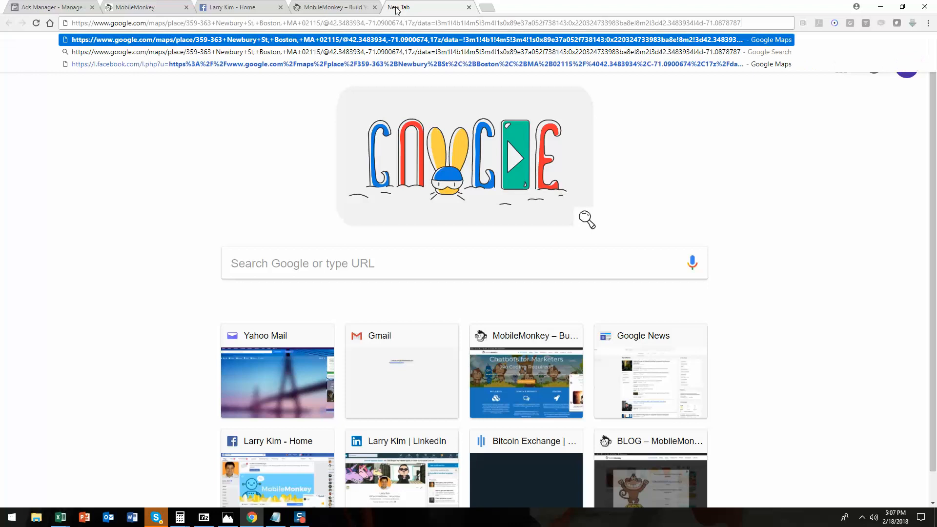
Set the Main Menu's Directions button to a URL using the pasted Google Maps link.
left_click(334, 7)
left_click(225, 7)
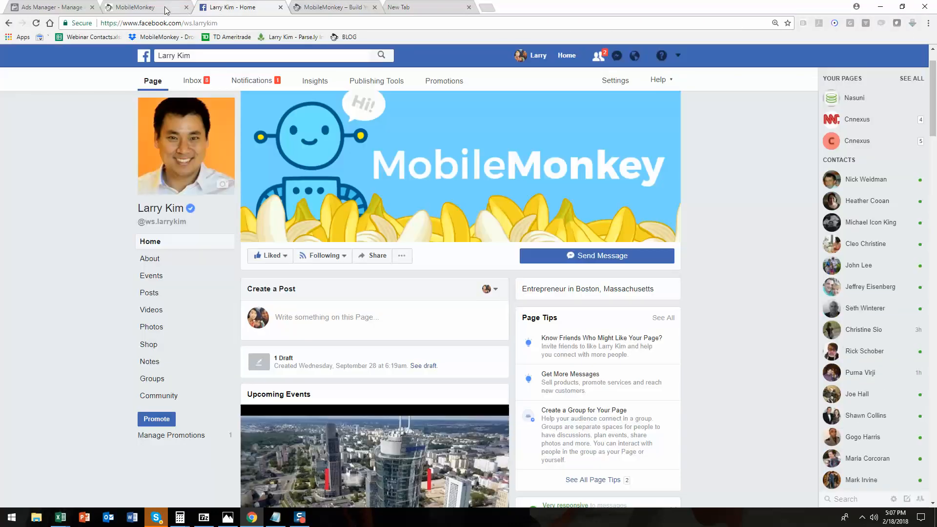
left_click(156, 7)
left_click(446, 263)
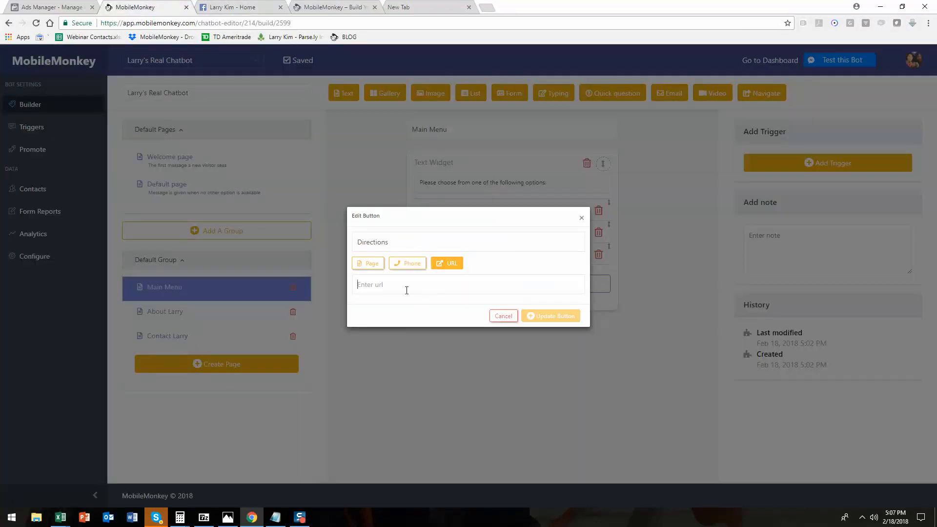
key("ctrl+v")
left_click(555, 318)
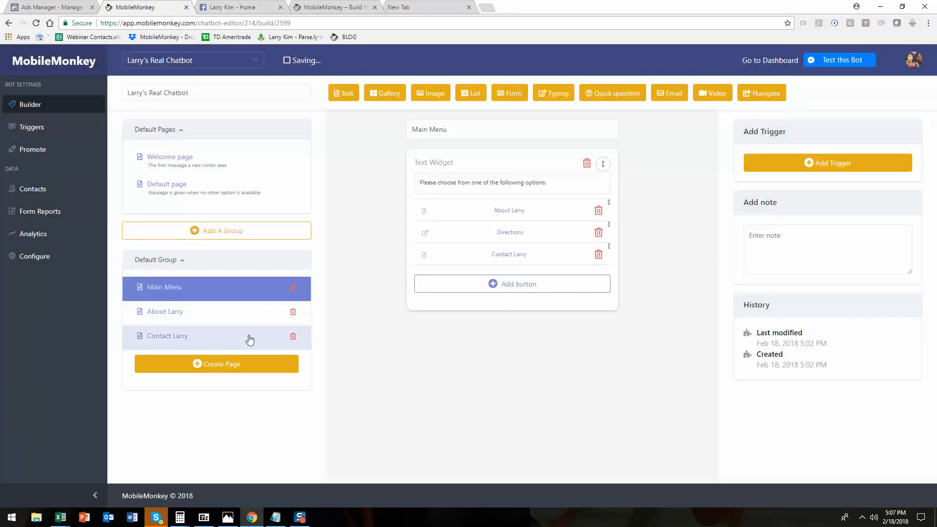
Link the Default page's Main Menu button to the Main Menu page.
left_click(210, 185)
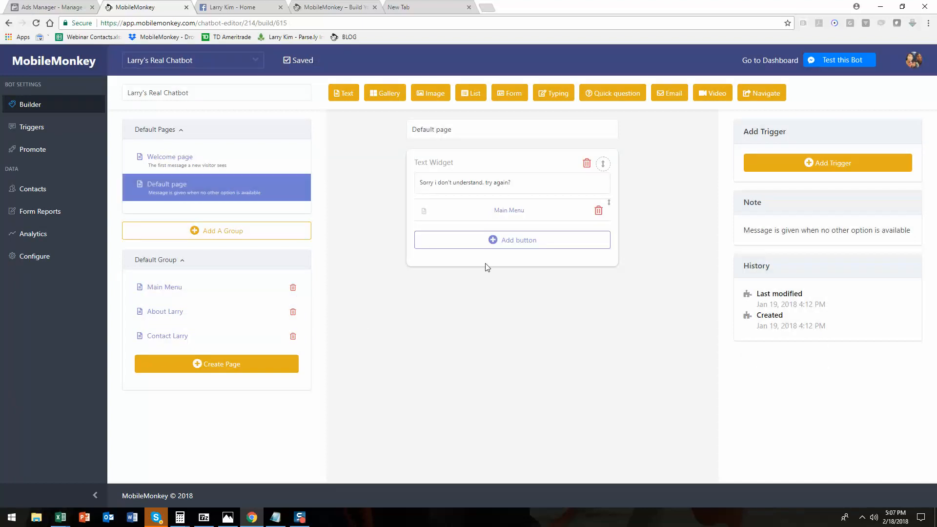
left_click(518, 210)
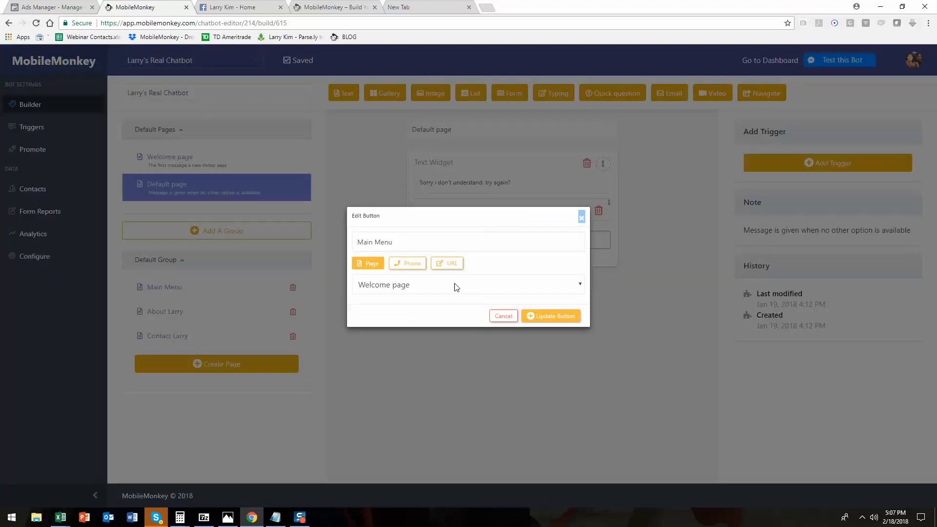
left_click(464, 288)
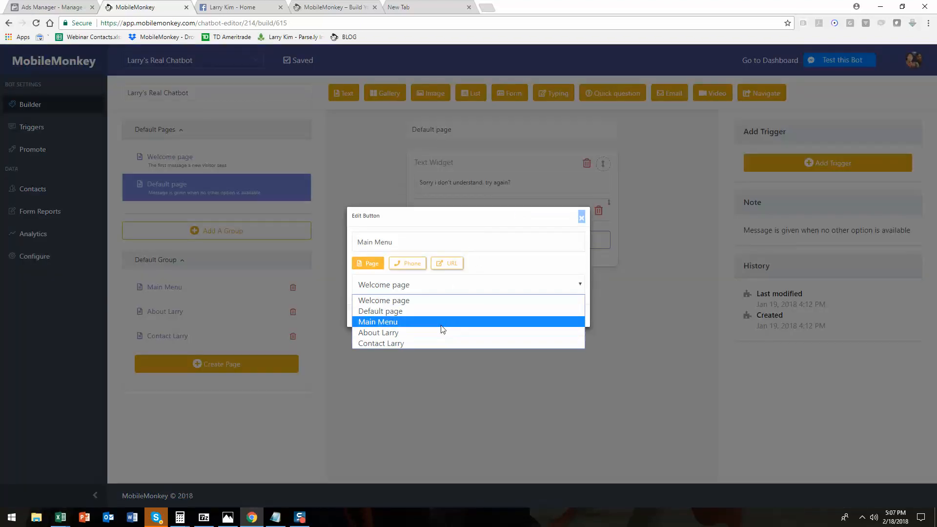
left_click(442, 322)
left_click(531, 320)
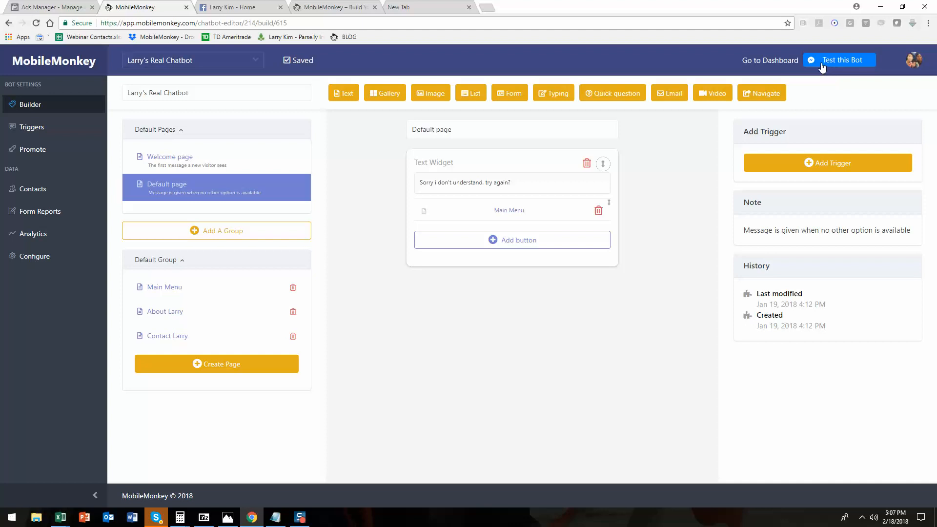
Launch the bot test in Messenger and continue the conversation in the Facebook page's chat window.
left_click(850, 60)
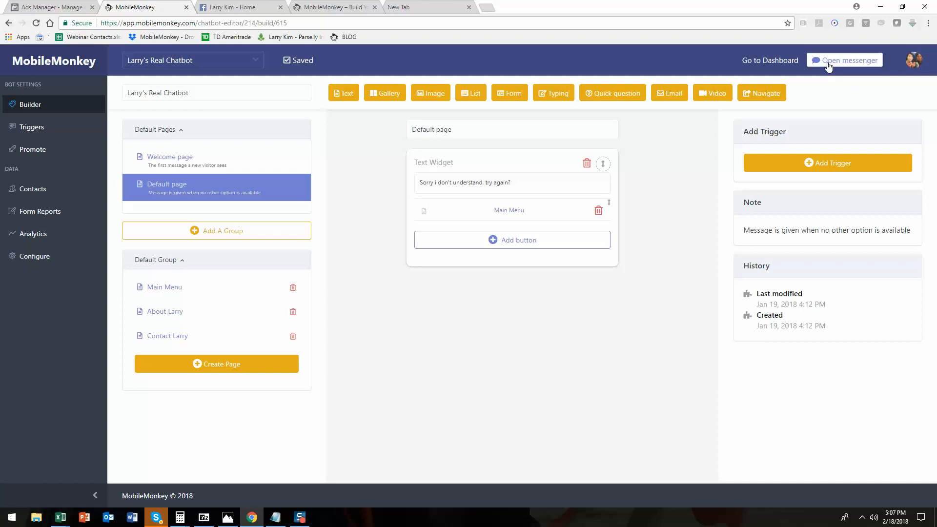
left_click(828, 63)
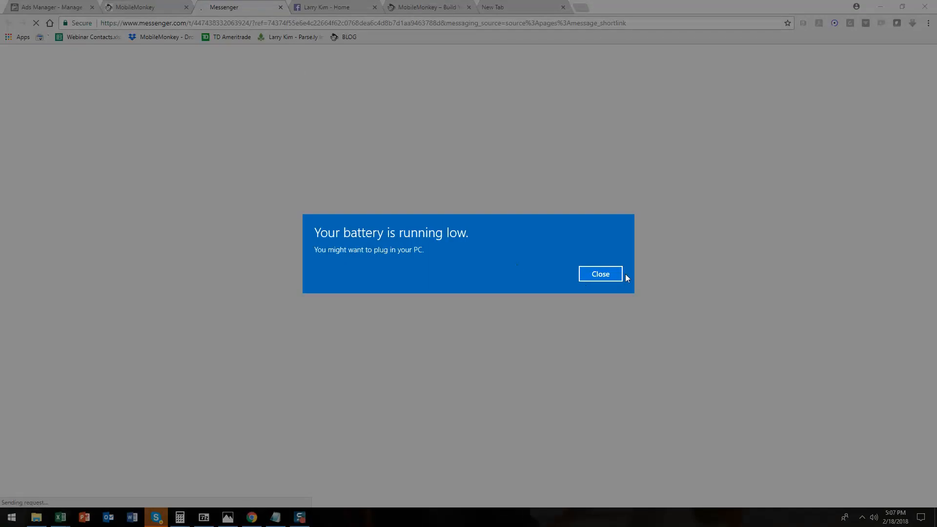
left_click(619, 274)
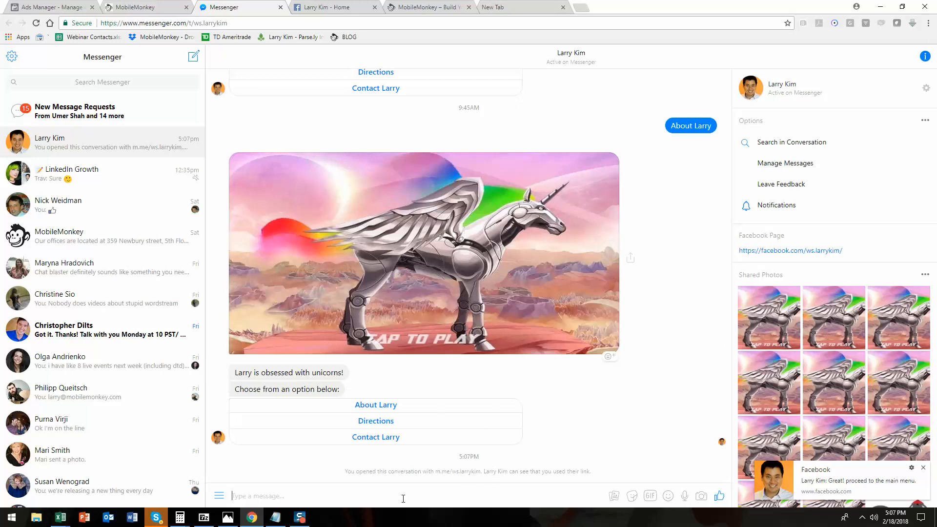
left_click(806, 506)
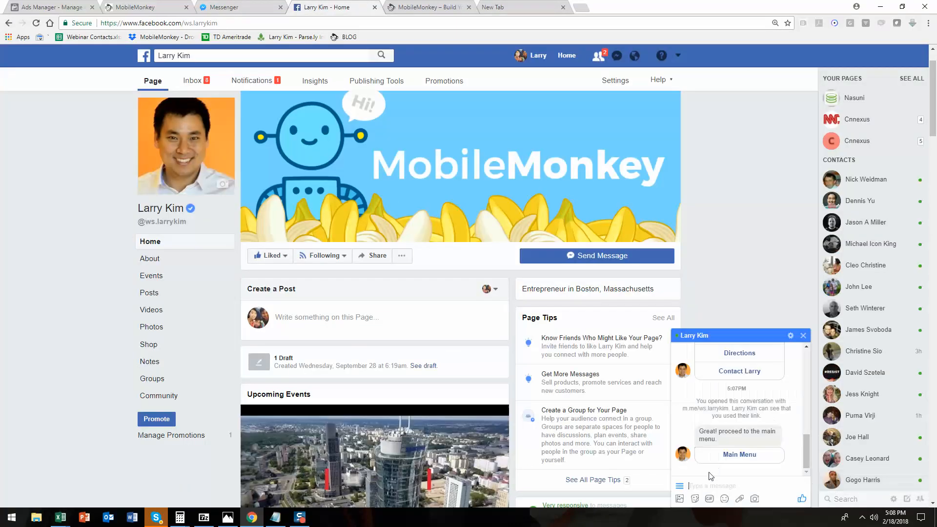
Test the chat's Main Menu, About Larry, Main Menu again and Contact Larry buttons.
left_click(748, 456)
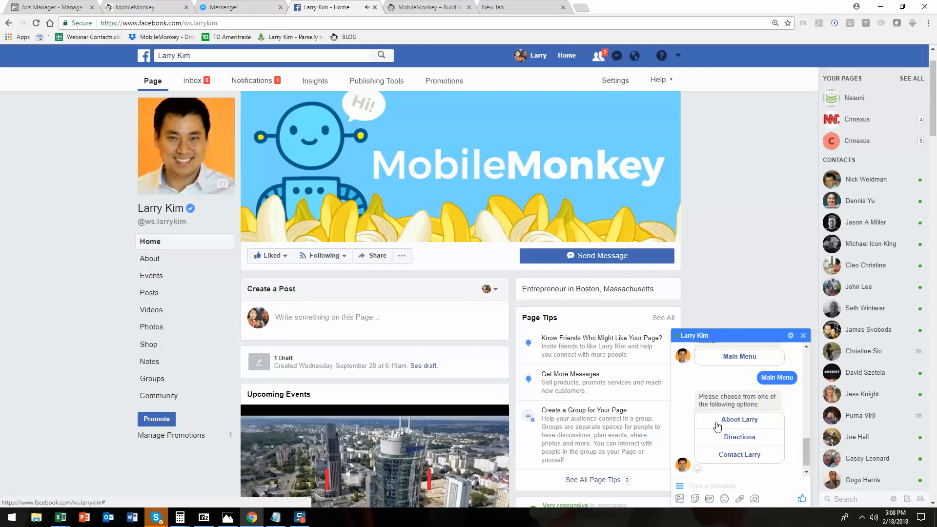
left_click(749, 421)
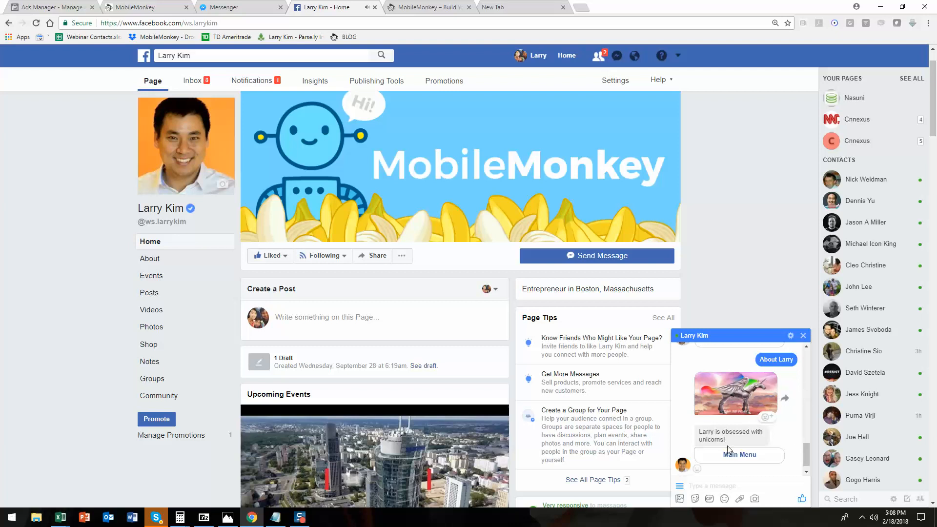
left_click(739, 455)
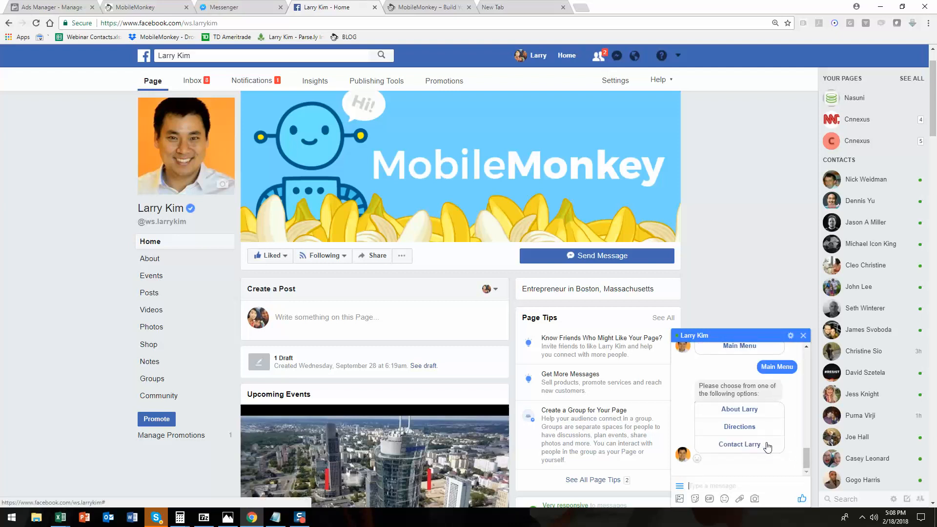
left_click(751, 447)
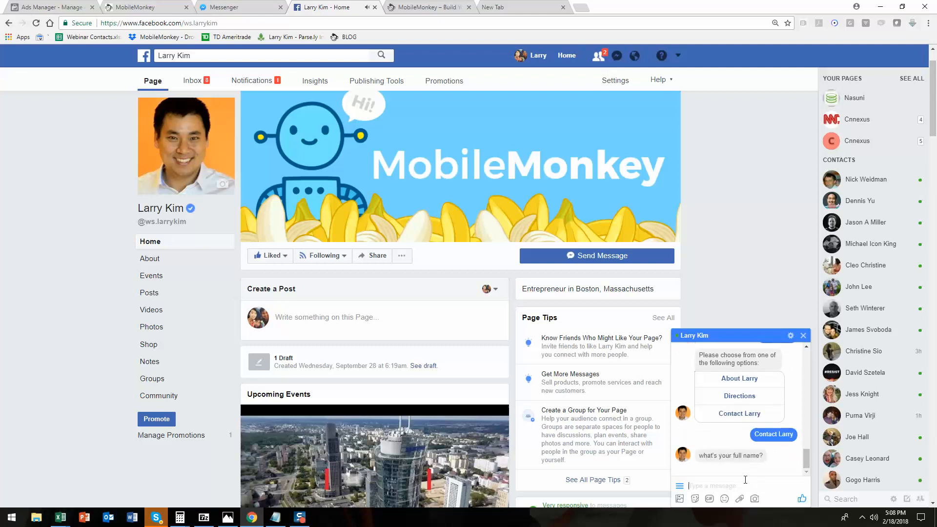
Complete the Contact Larry flow by entering a full name, a phone number, and 'i need help creating my chatbots'.
type("LA")
key("BackSpace")
key("BackSpace")
type("Larry")
key("Return")
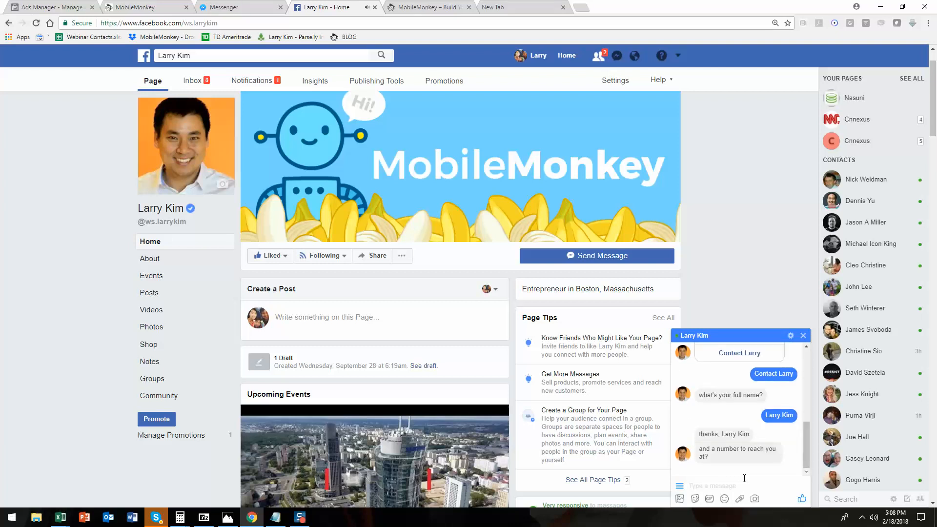
type("6172222222")
key("Return")
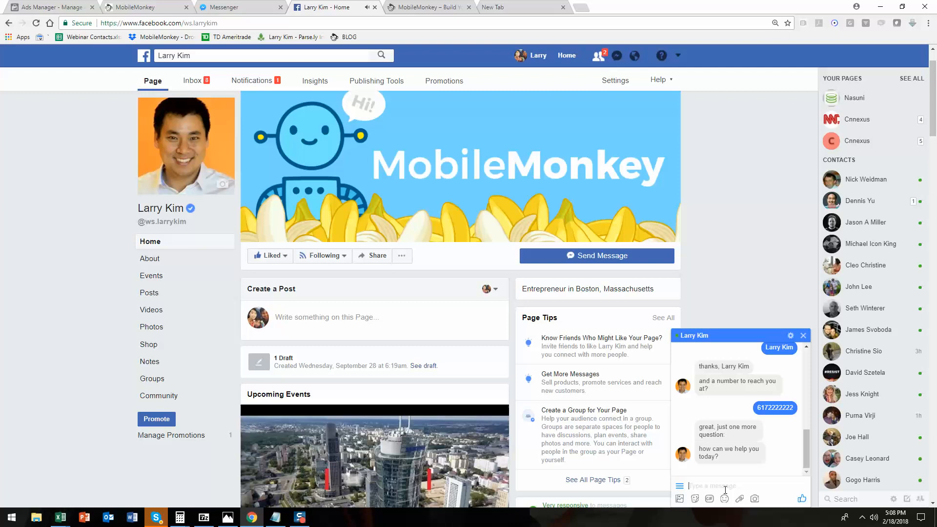
type("i need help creating my chatbots")
key("Return")
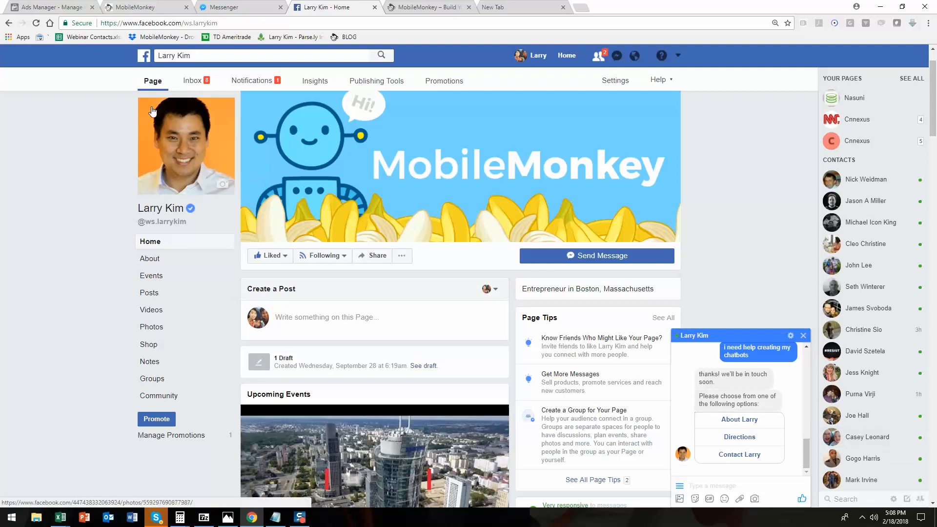
Review earlier bot conversations in the Facebook page's inbox.
left_click(205, 83)
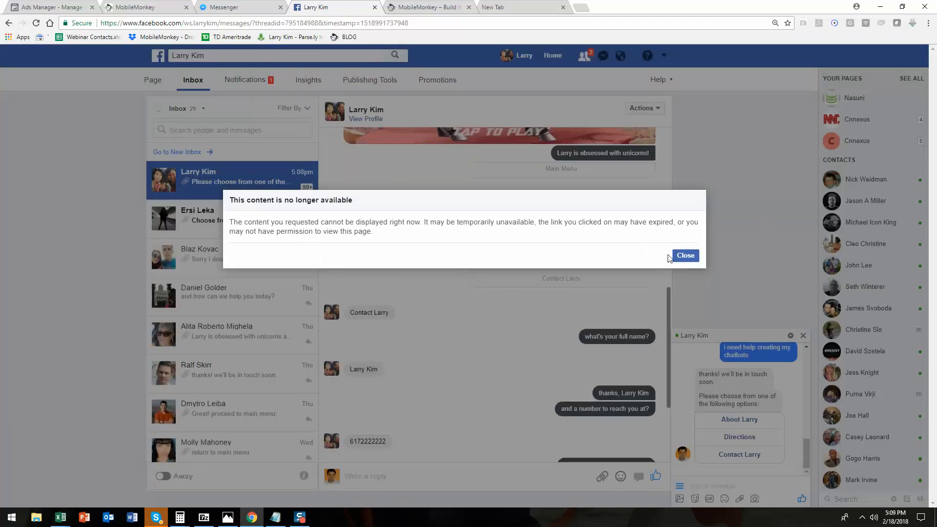
left_click(683, 256)
left_click(229, 335)
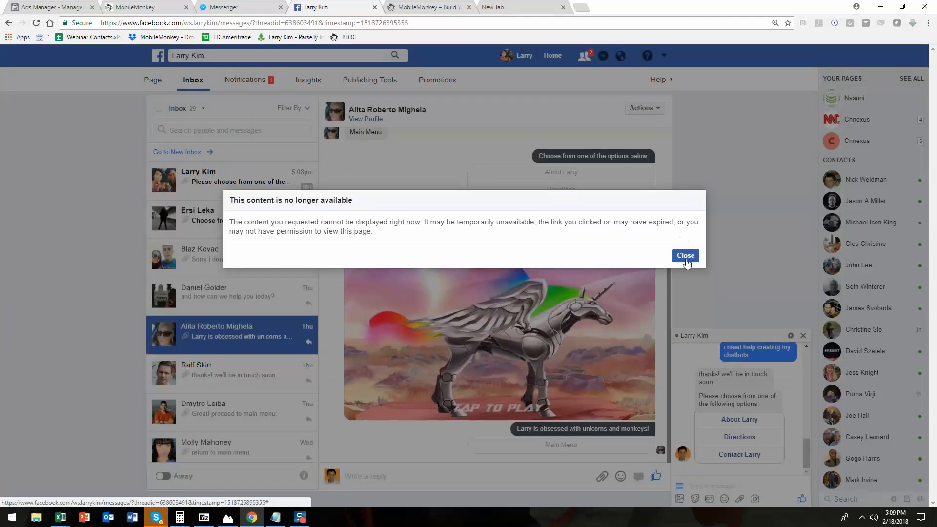
left_click(685, 255)
left_click(236, 451)
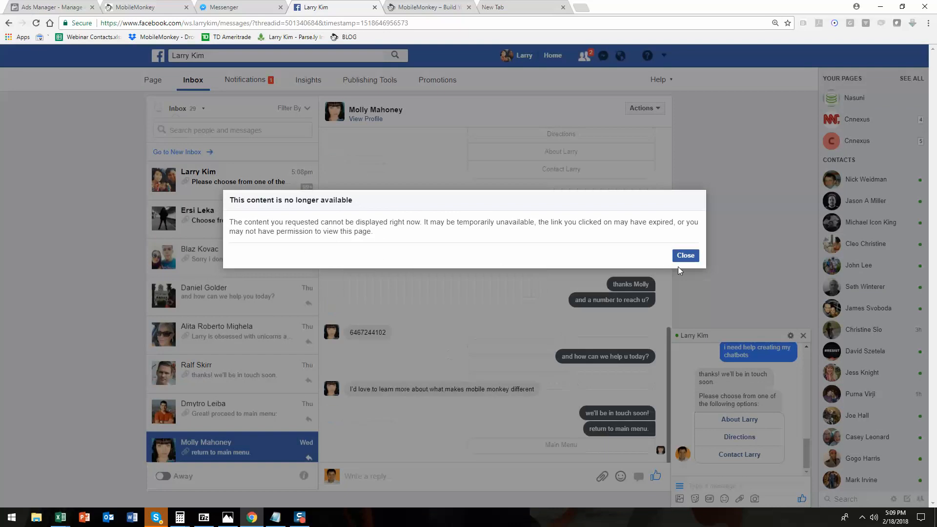
left_click(684, 254)
scroll(539, 224, "up", 4)
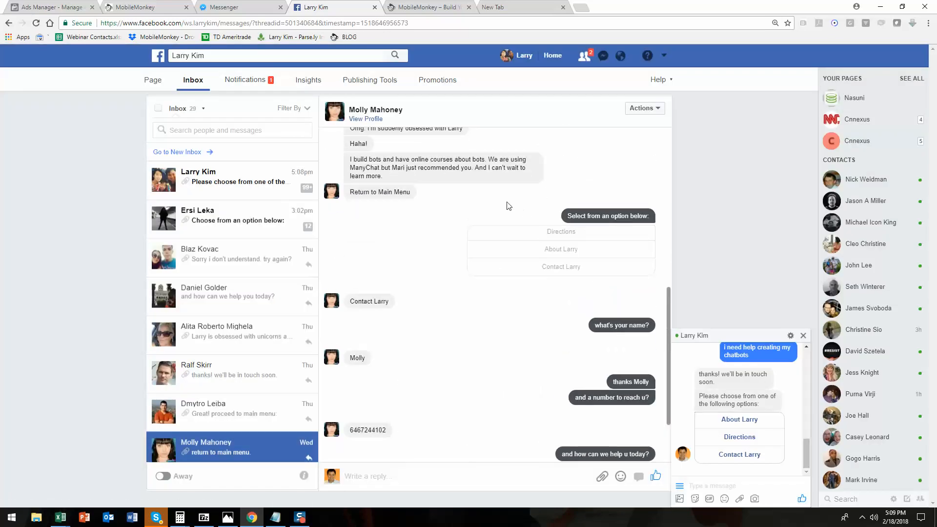
scroll(497, 217, "down", 4)
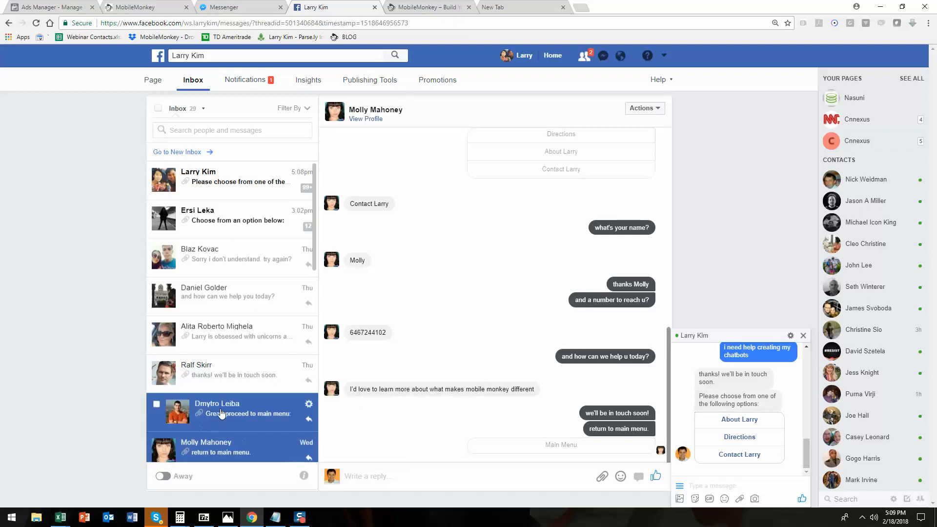
left_click(211, 375)
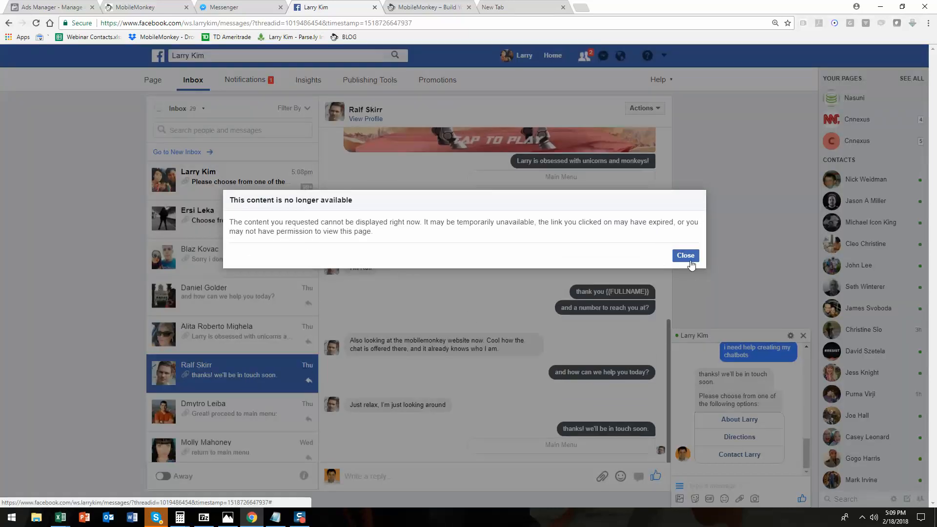
left_click(685, 256)
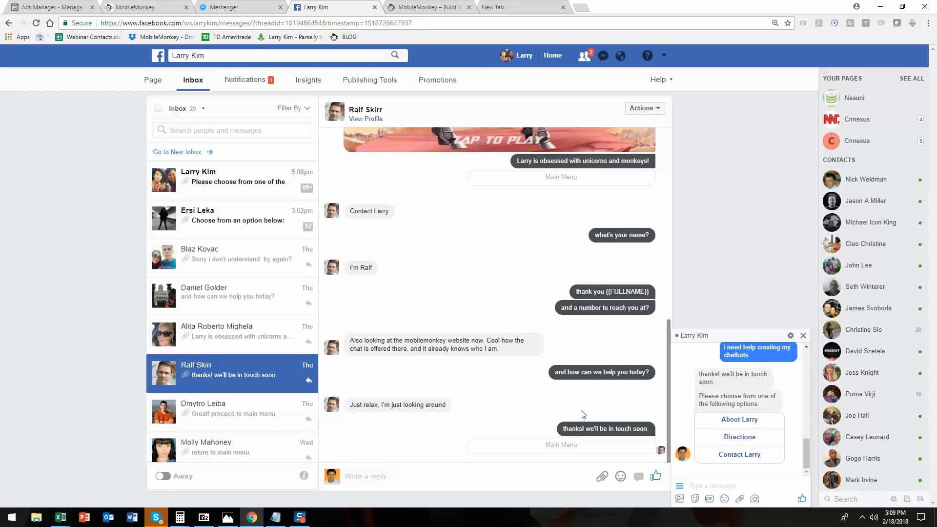
scroll(541, 248, "up", 1)
scroll(544, 241, "up", 3)
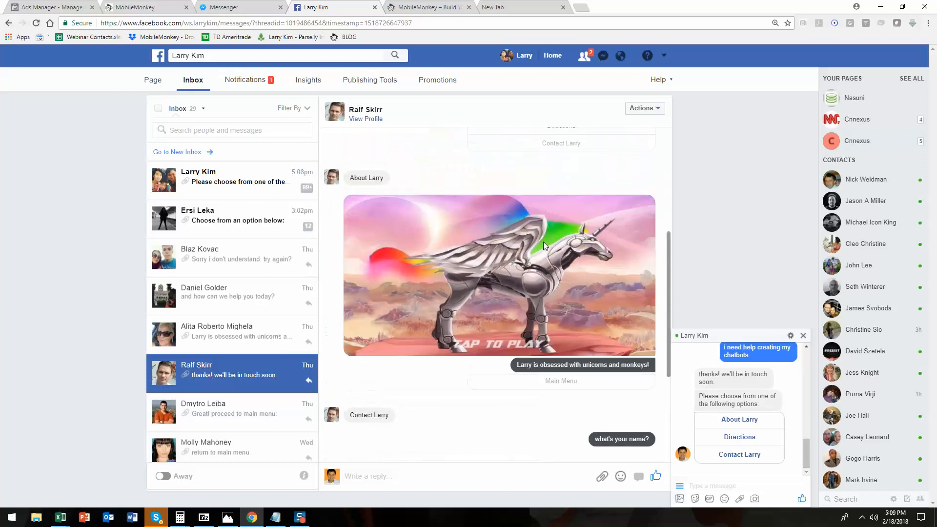
scroll(546, 215, "down", 4)
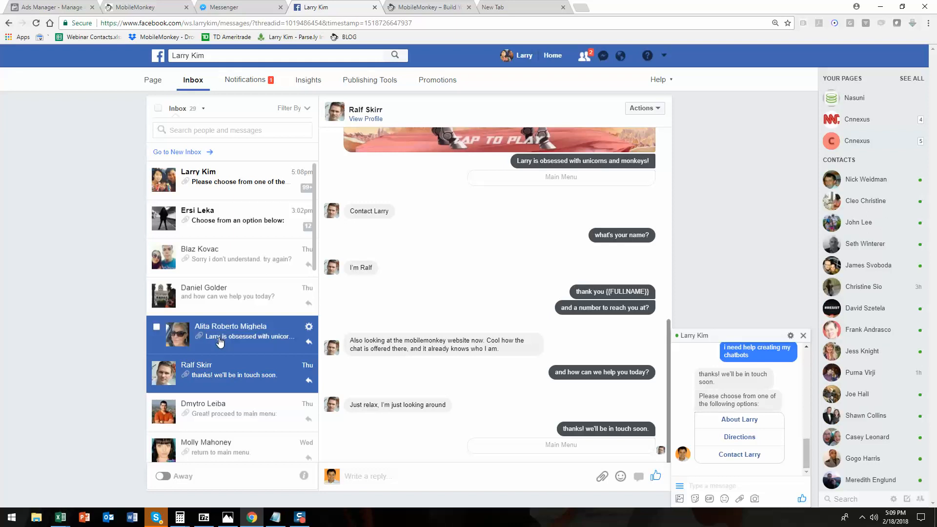
left_click(146, 7)
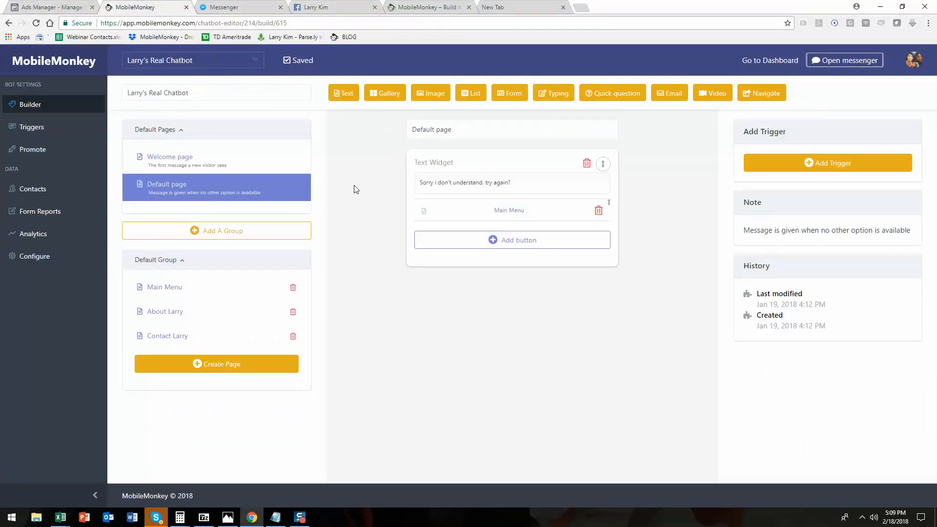
left_click(326, 6)
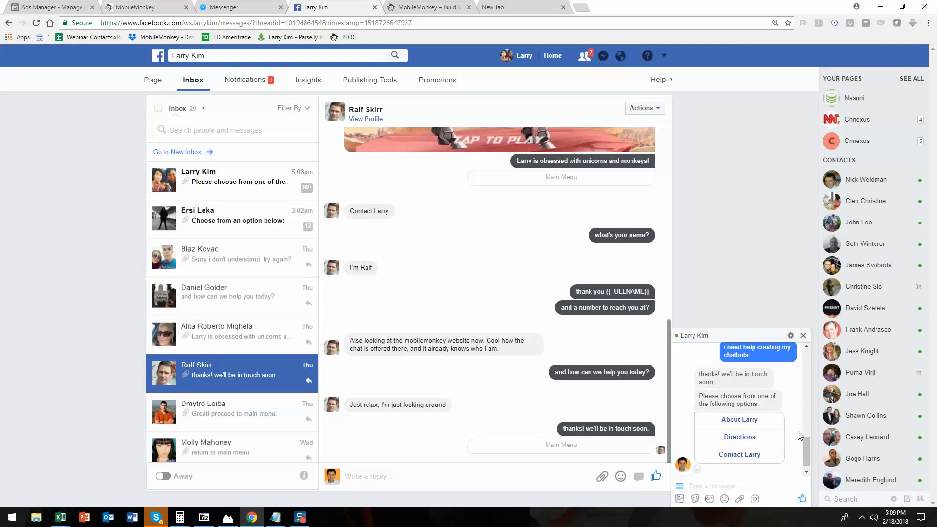
left_click(806, 451)
mouse_move(807, 450)
left_mouse_down()
mouse_move(803, 425)
mouse_move(800, 457)
left_mouse_up()
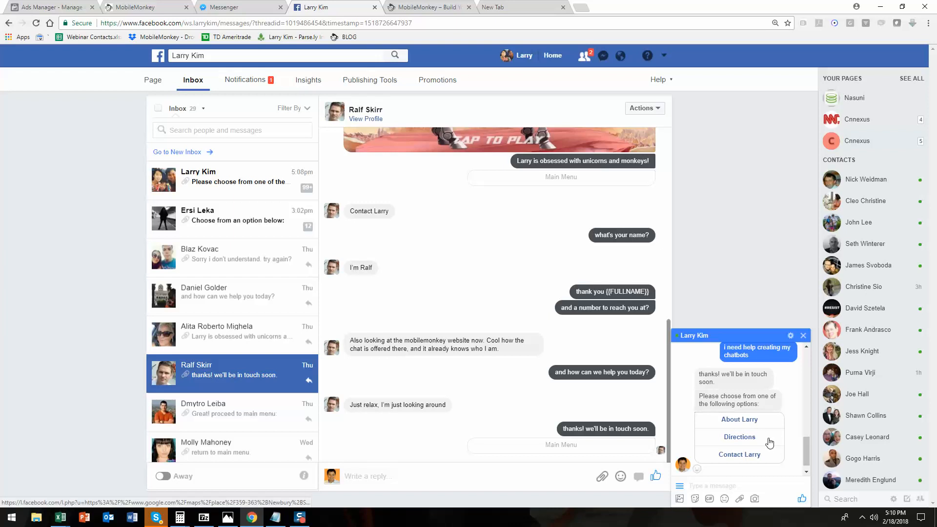
left_click(420, 9)
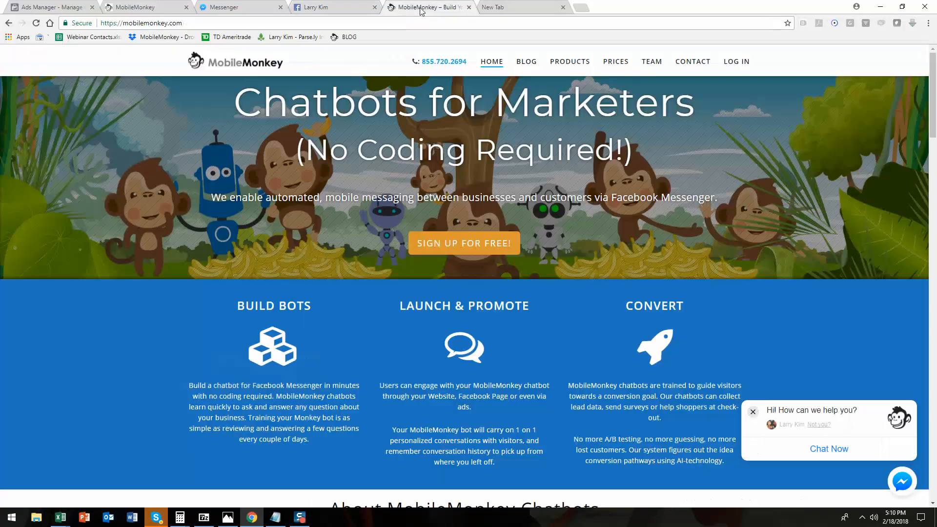
left_click(138, 8)
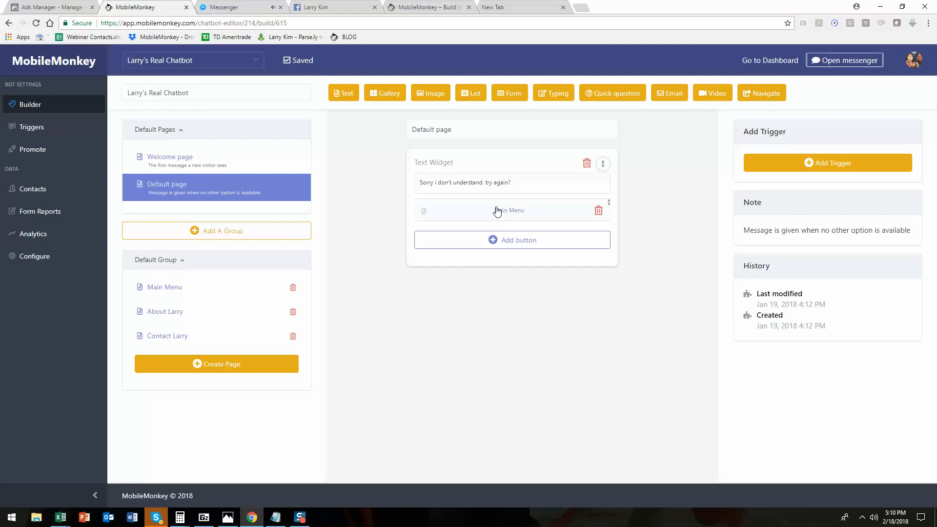
Add a trigger to the Contact Larry page with the phrases 'contact larry' and 'leave a message'.
left_click(229, 288)
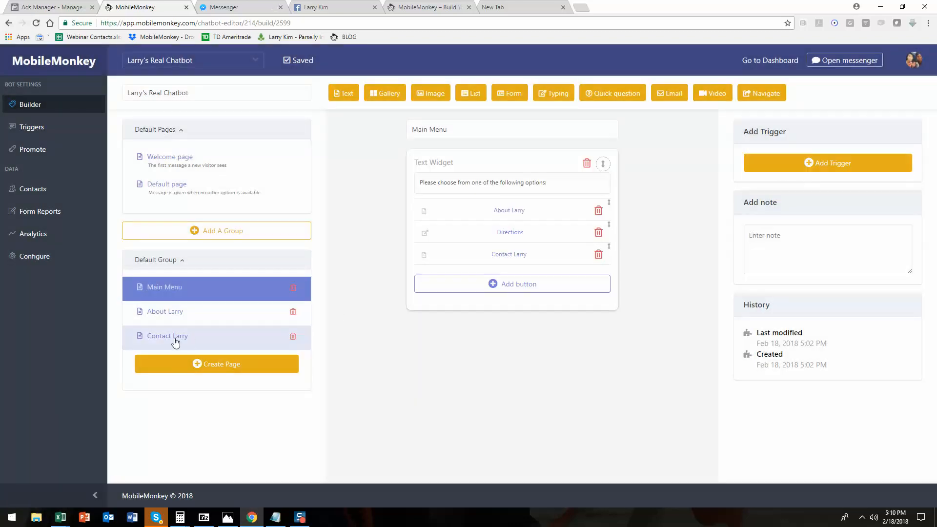
left_click(190, 336)
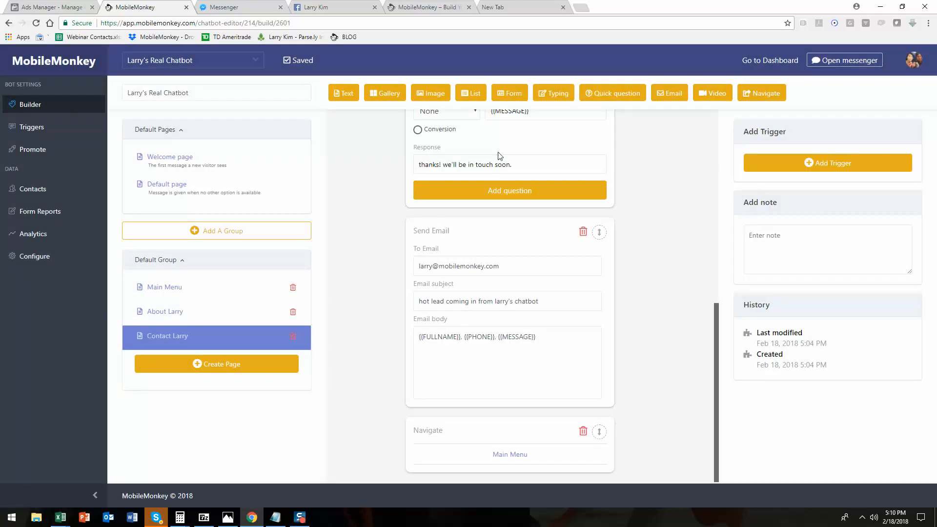
scroll(427, 147, "up", 8)
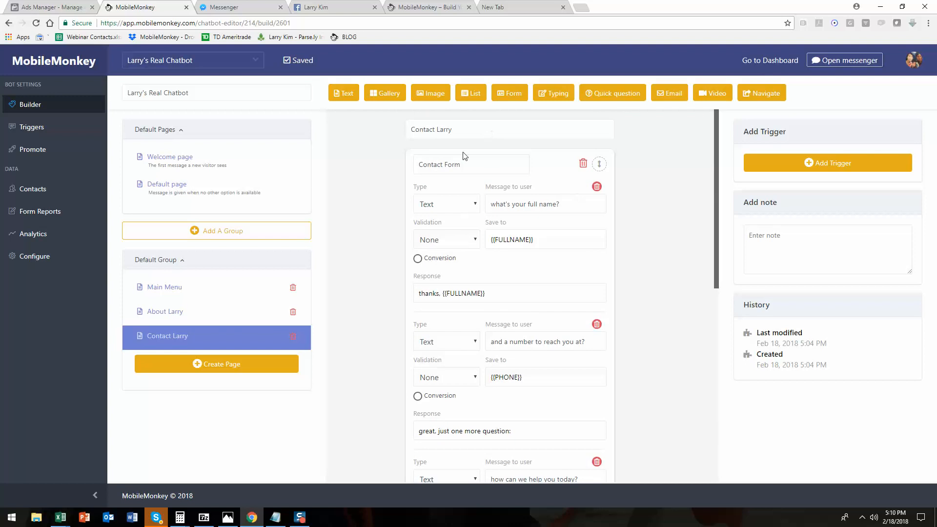
left_click(788, 169)
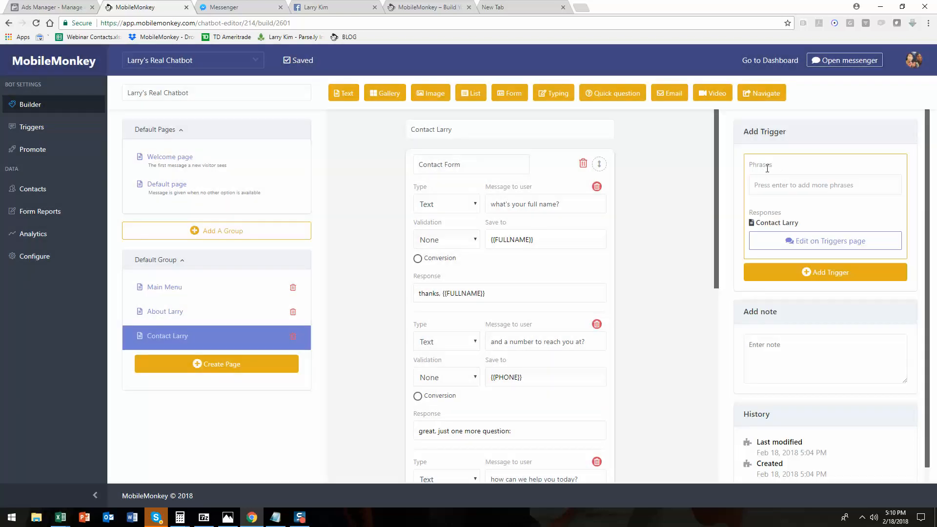
left_click(785, 184)
type("contact larry")
key("Return")
type("lea")
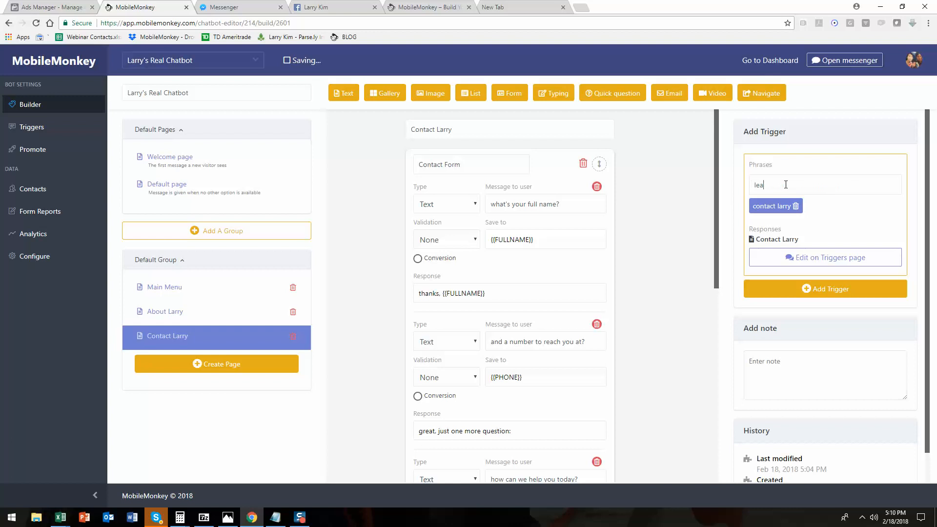
type("ve a message")
key("Return")
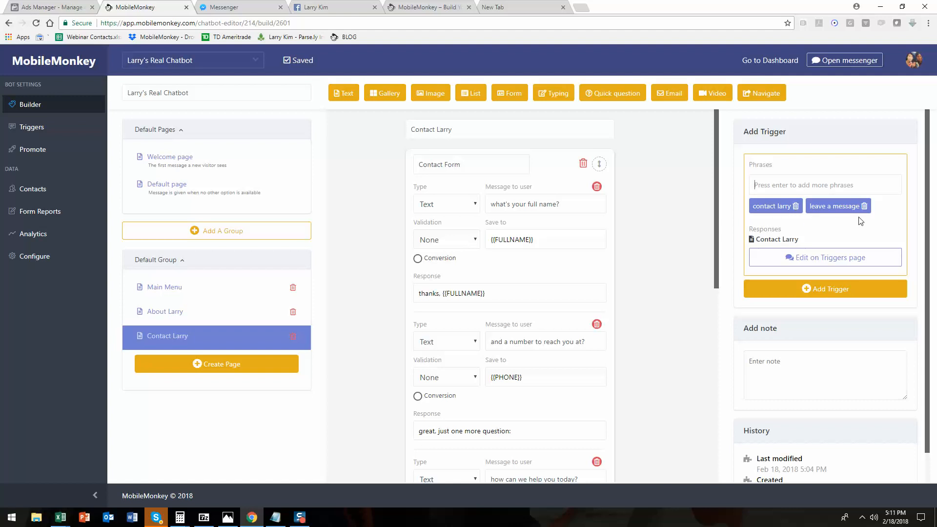
Add a trigger to the About Larry page with the phrases 'who is larry kim', 'larry kim', 'mobilemonkey ceo' and 'unicorns'.
left_click(230, 317)
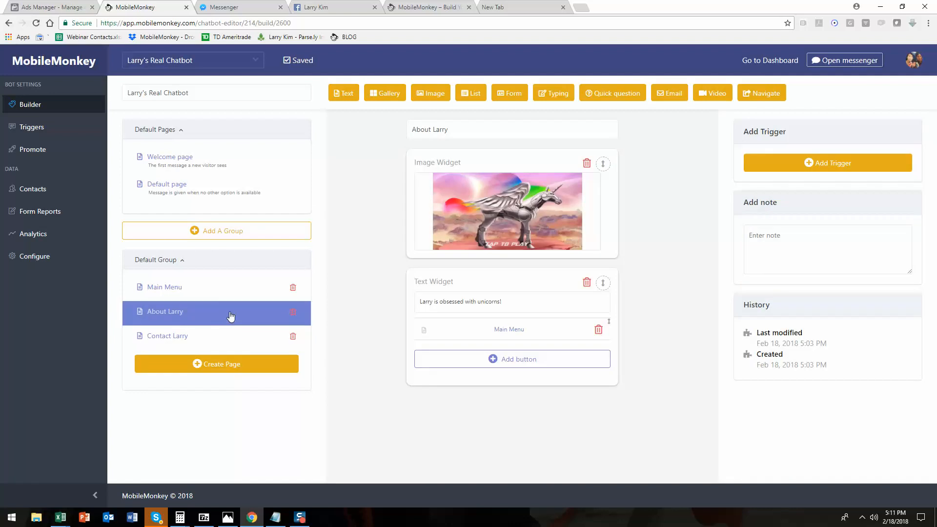
left_click(829, 164)
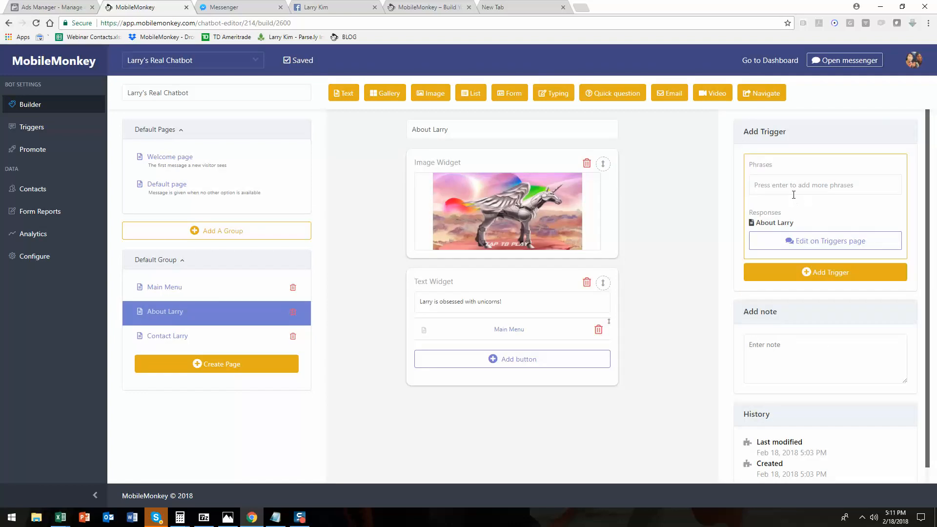
left_click(793, 195)
type("who is larry kim")
key("Return")
type("larry ki")
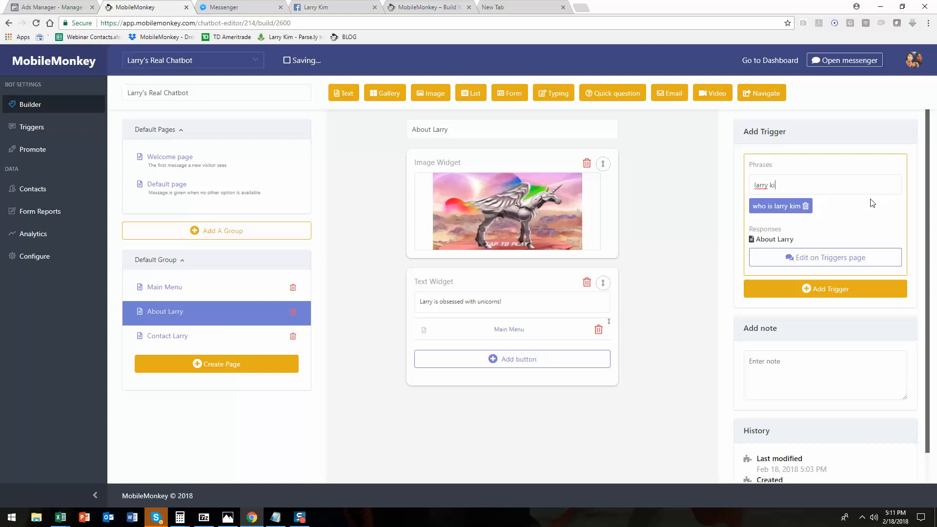
type("m")
key("Return")
type("mobilemonkey c")
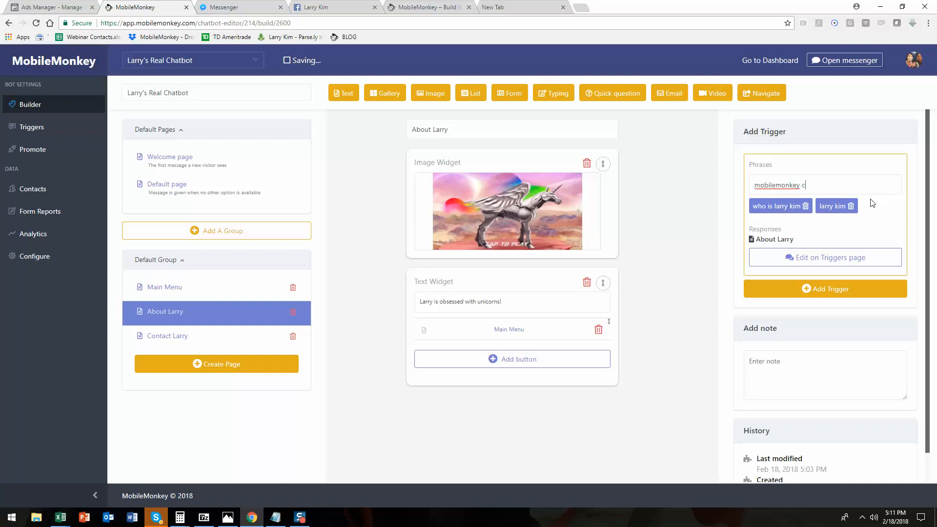
type("eo")
key("Return")
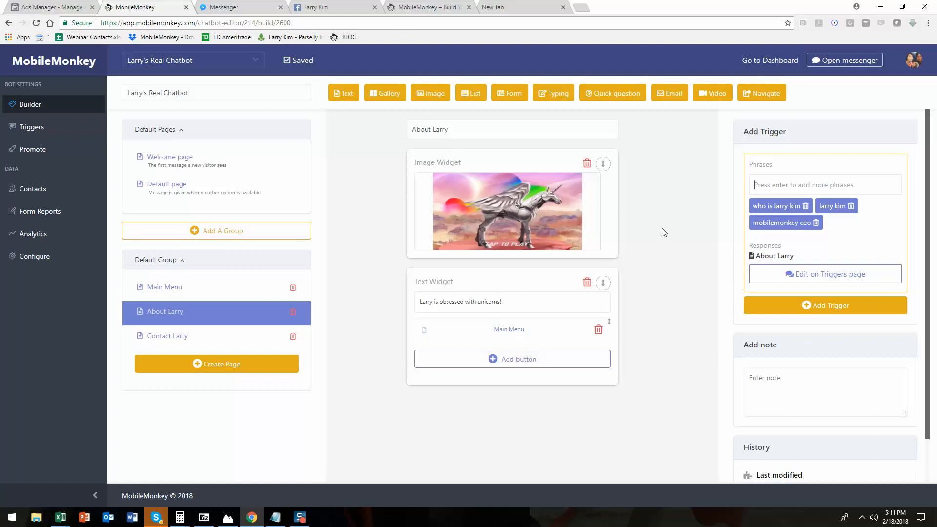
type("unicorns")
key("Return")
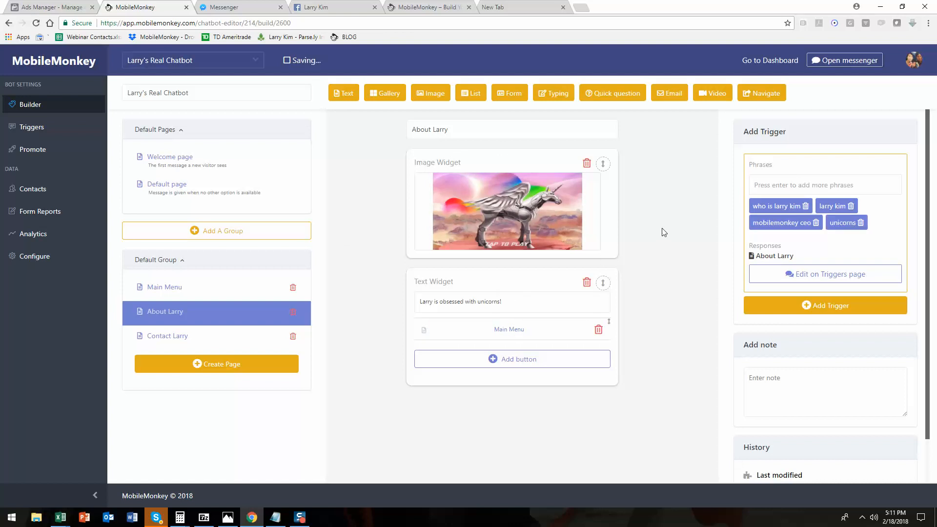
Add a trigger to the Main Menu page with the phrases 'main menu' and 'return to home'.
left_click(207, 291)
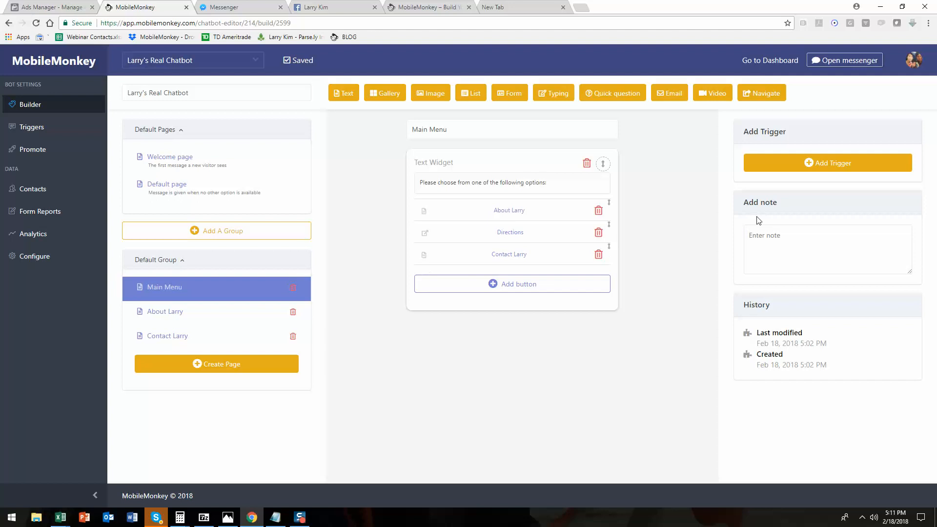
left_click(775, 165)
left_click(787, 185)
type("M")
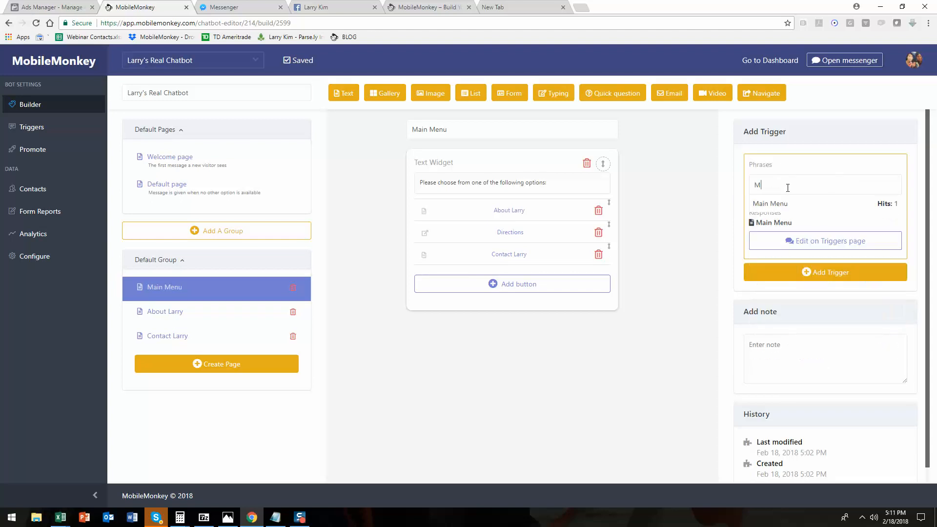
key("BackSpace")
type("main menu")
key("Return")
type("retur")
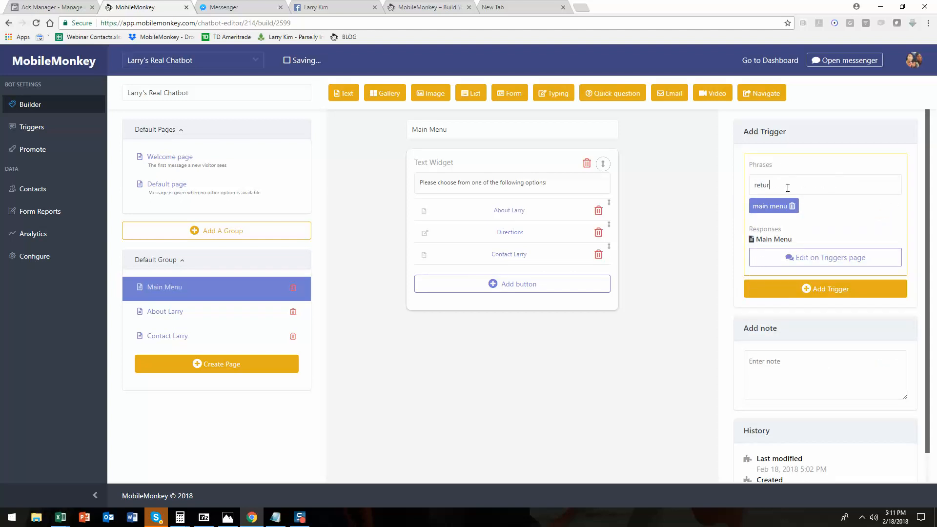
type("n to home")
key("Return")
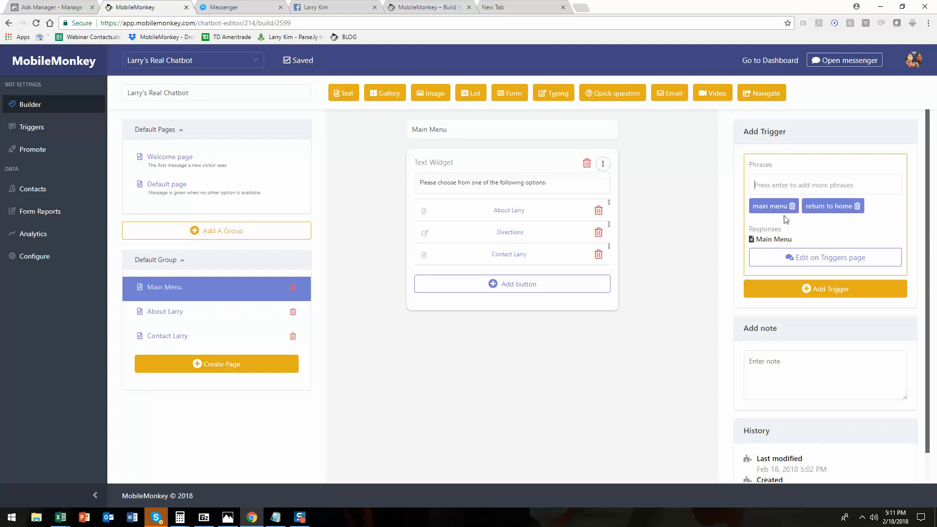
Open Messenger and send 'who is larry kim' to test the About Larry trigger.
left_click(226, 309)
left_click(840, 67)
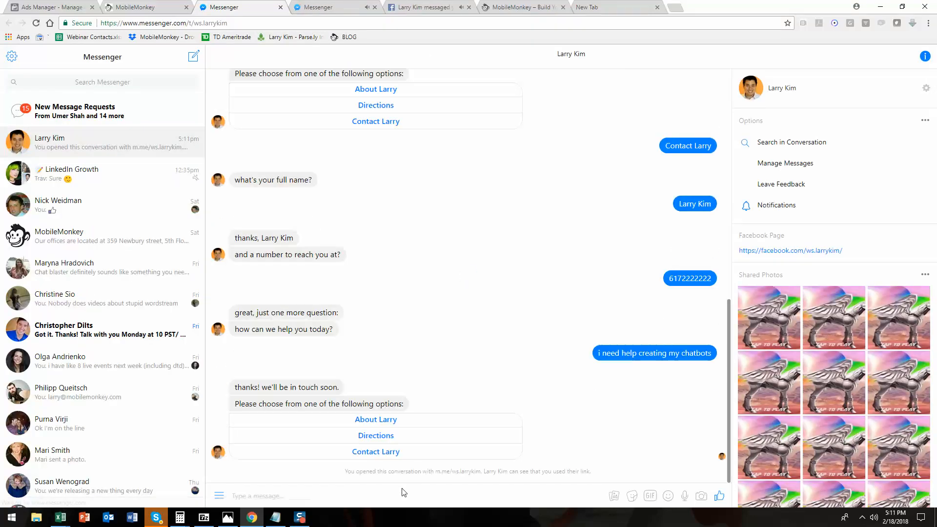
type("who is larry kim")
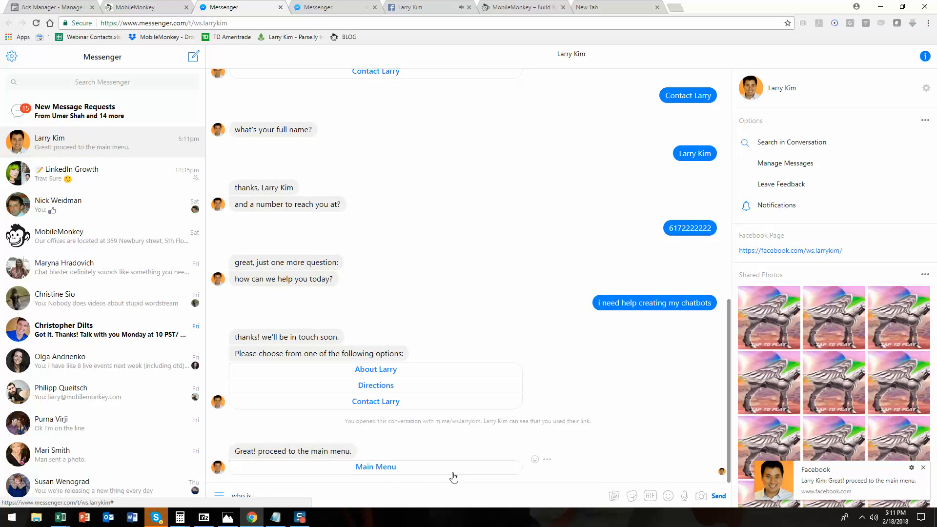
key("Return")
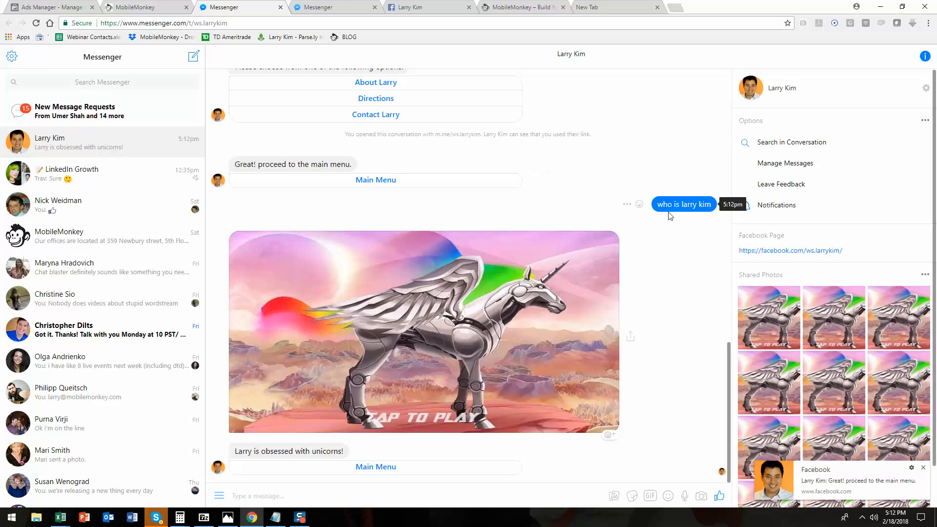
Open the Triggers page and review the trigger list and unanswered questions.
left_click(131, 11)
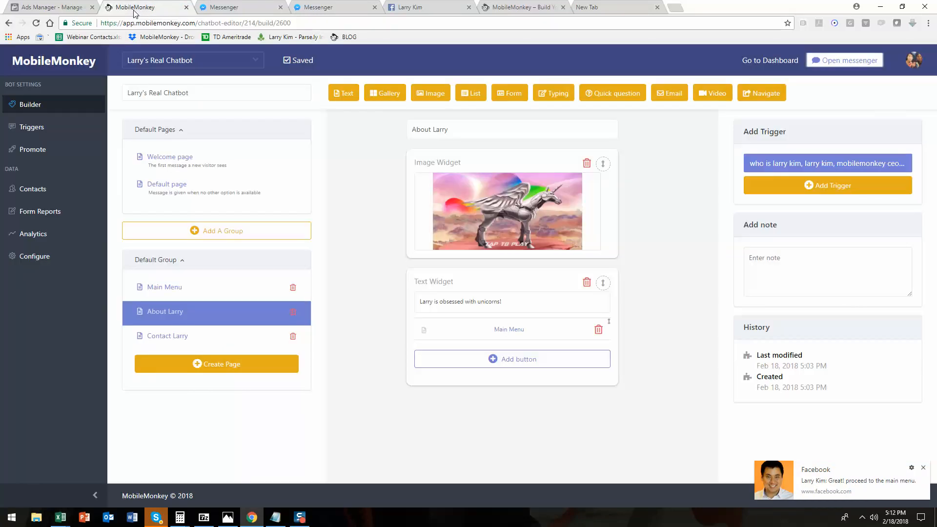
left_click(60, 130)
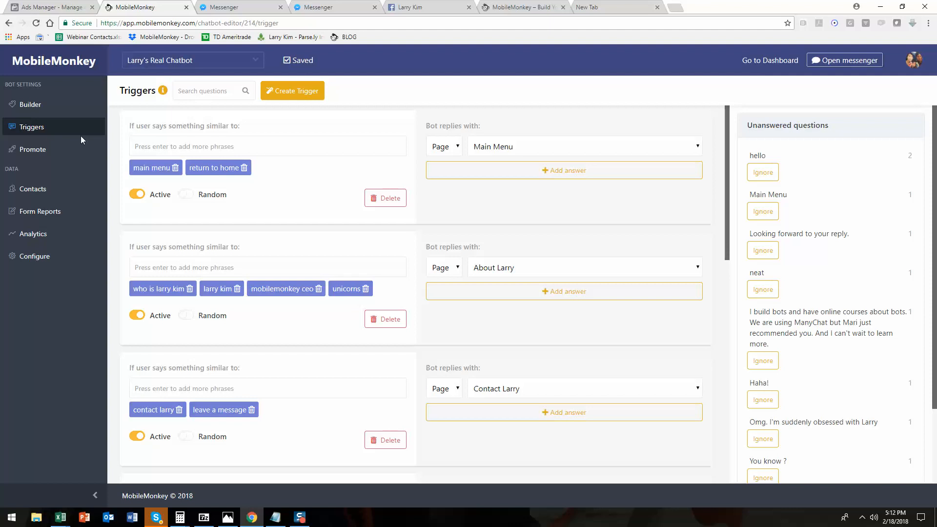
scroll(602, 283, "down", 1)
scroll(807, 356, "down", 2)
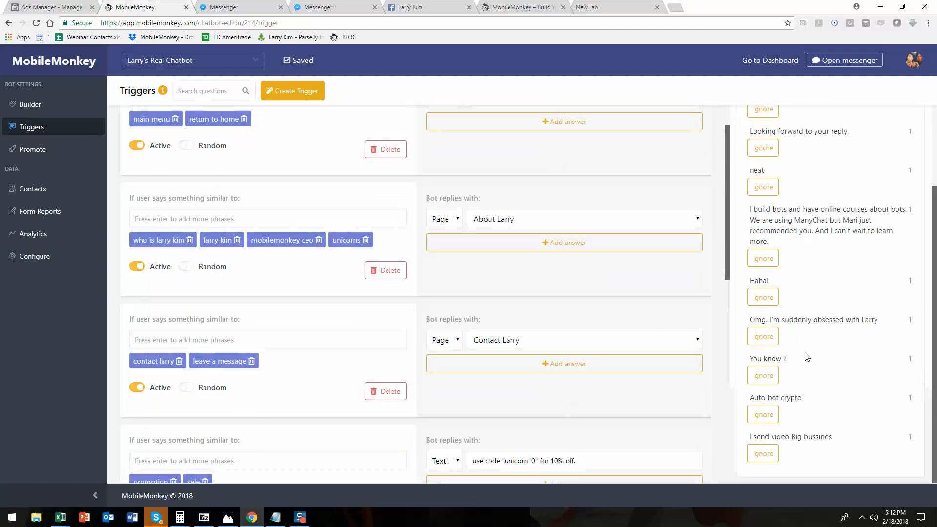
scroll(807, 356, "up", 2)
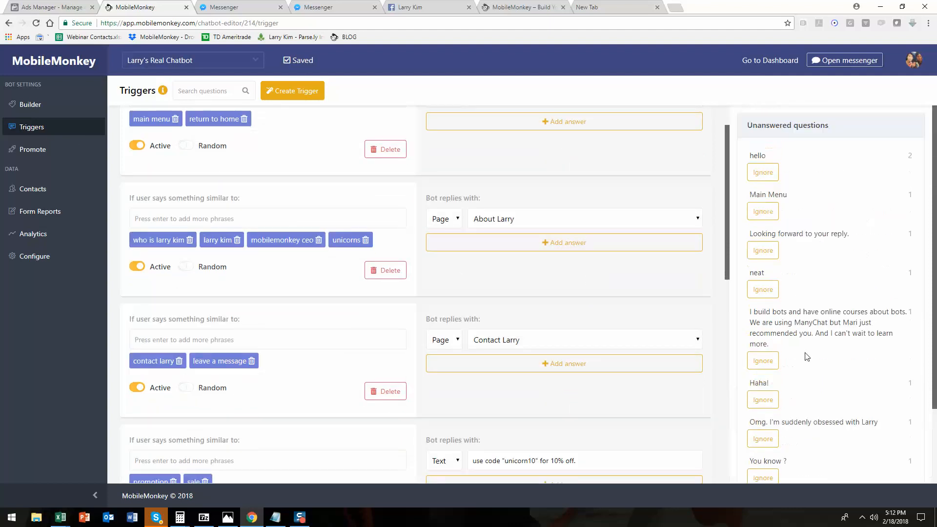
Create three blank triggers on the Triggers page and delete two of them.
left_click(276, 95)
left_click(295, 92)
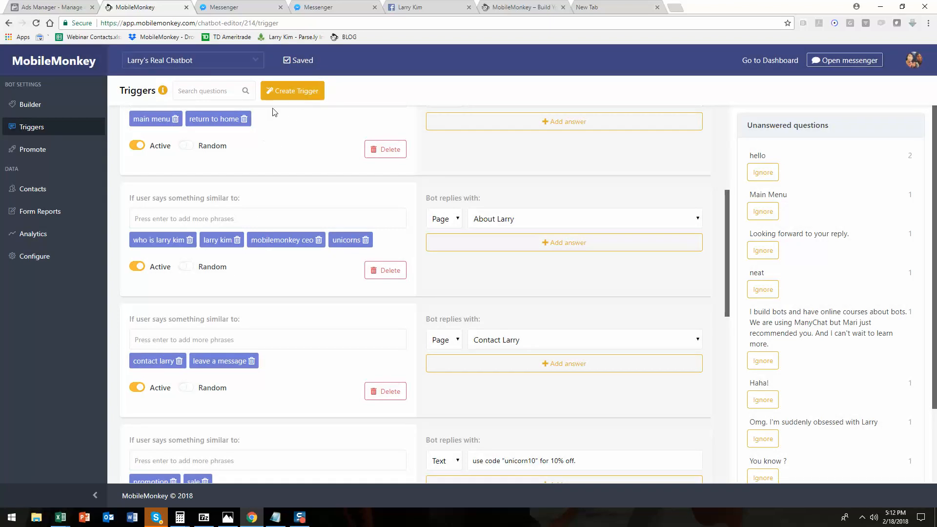
left_click(281, 94)
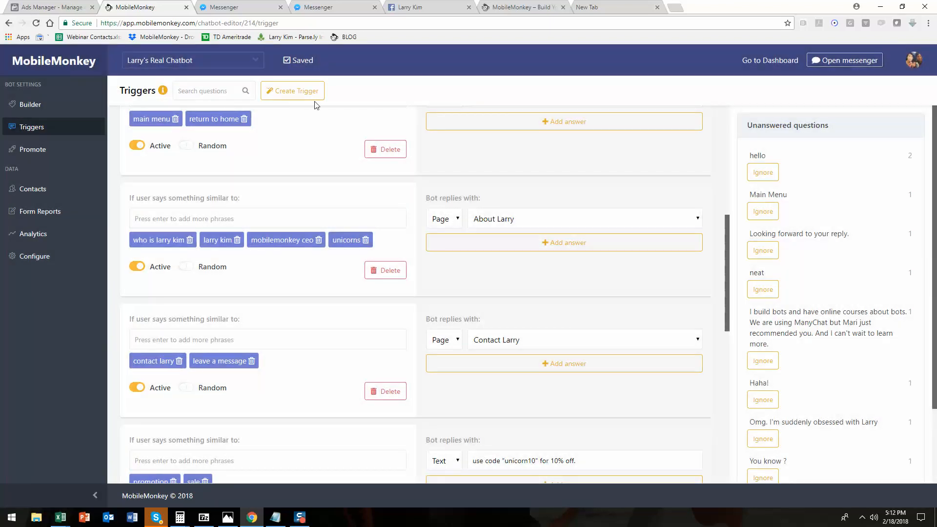
scroll(265, 165, "up", 7)
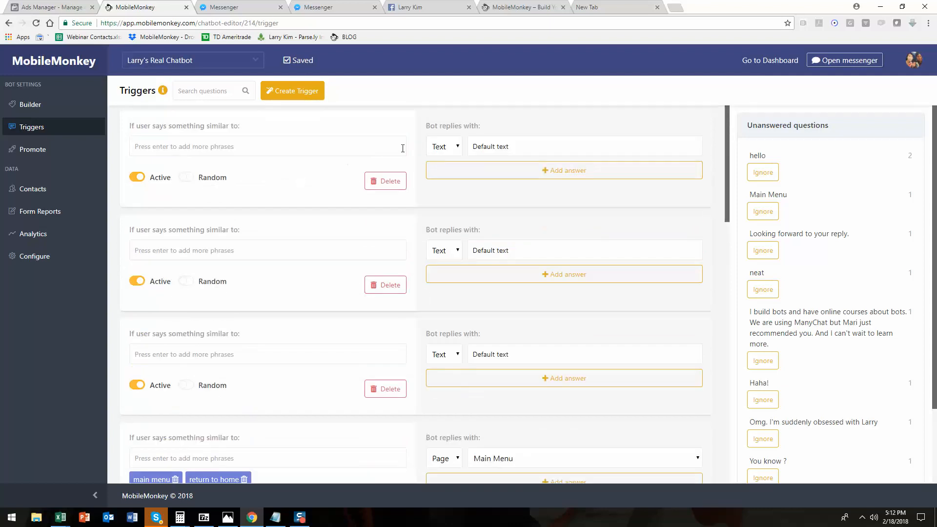
left_click(388, 291)
left_click(389, 291)
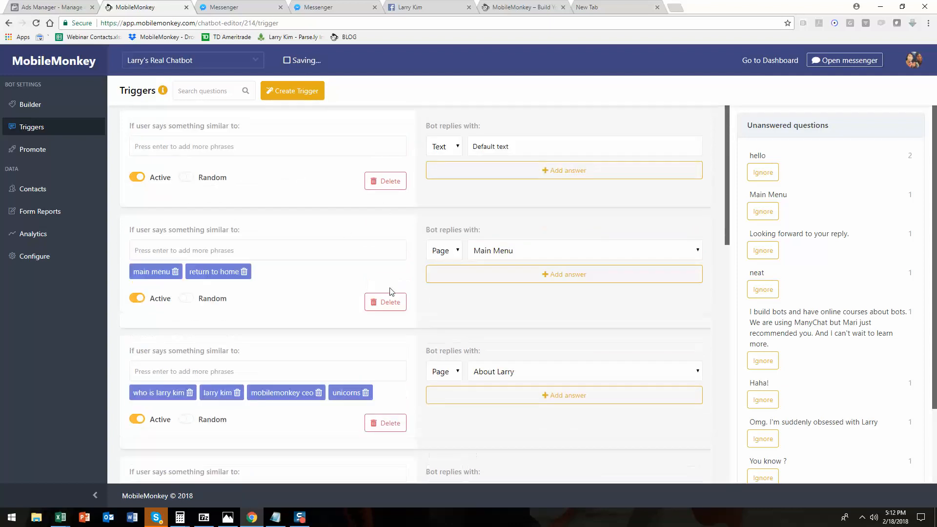
Add the phrases 'directions' and 'address' to the blank trigger.
left_click(226, 143)
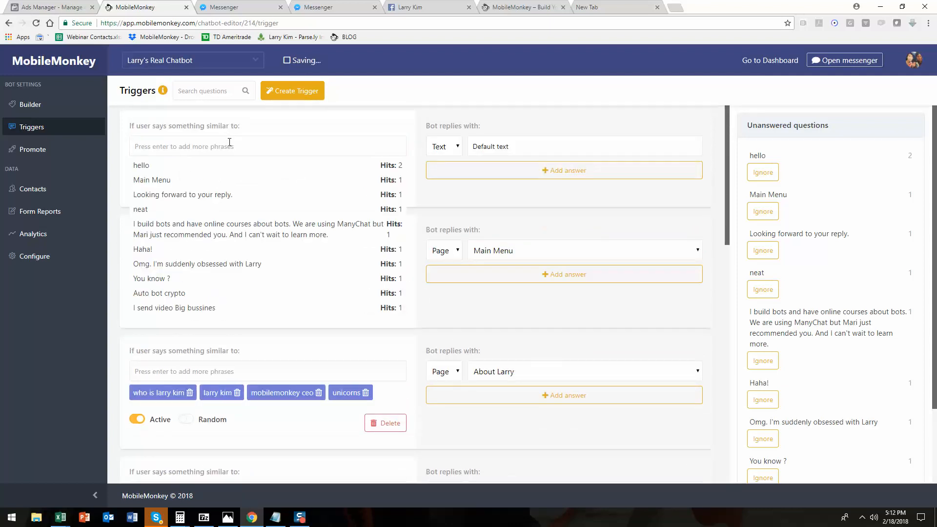
type("directions")
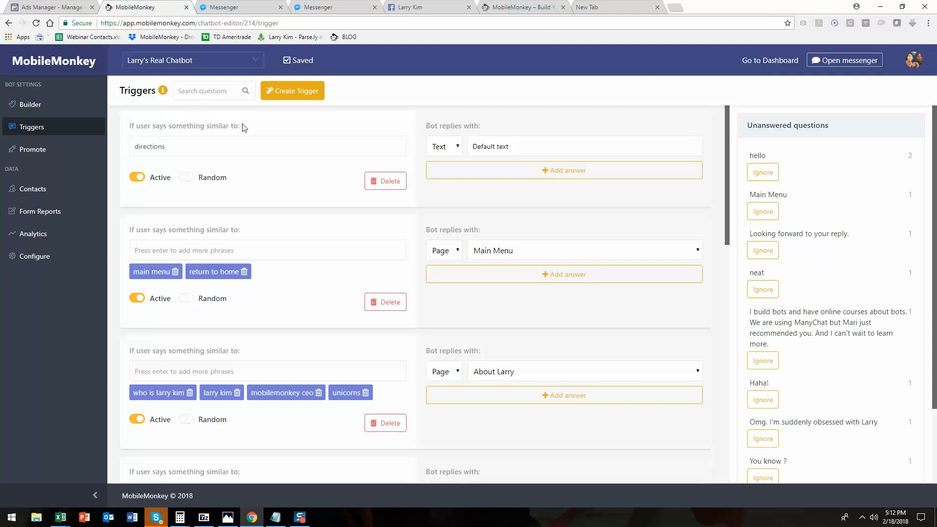
key("Return")
type("address")
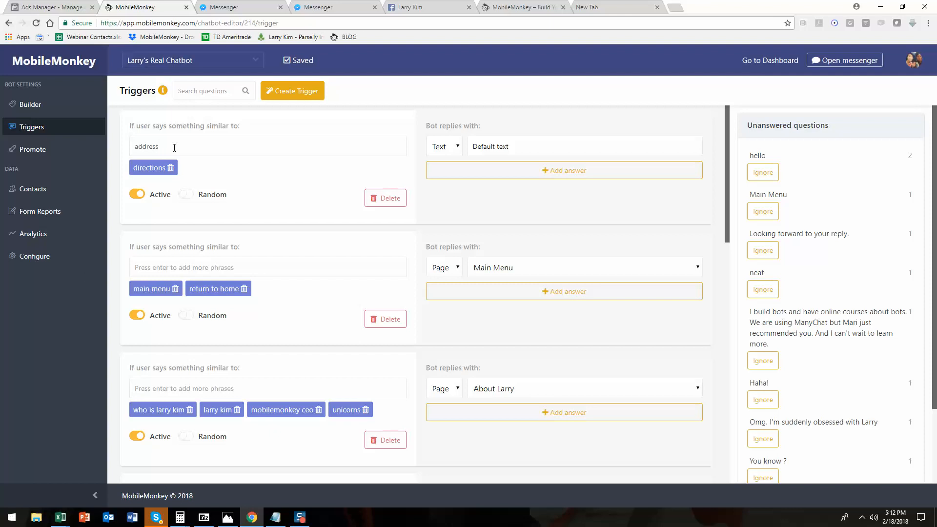
Set that trigger's text reply to 'we're located at 359 Newbury, boston, MA'.
left_click(555, 148)
triple_click(544, 150)
type("we're located at 359 Newbury, ")
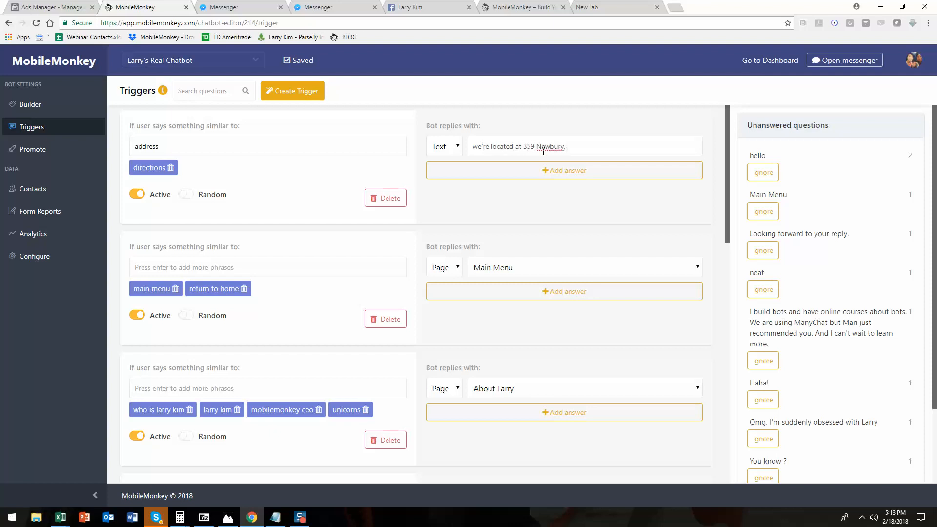
type("boston, MA")
left_click(655, 176)
Ignore unanswered questions in the Unanswered questions list and review the remaining ones.
left_click(763, 361)
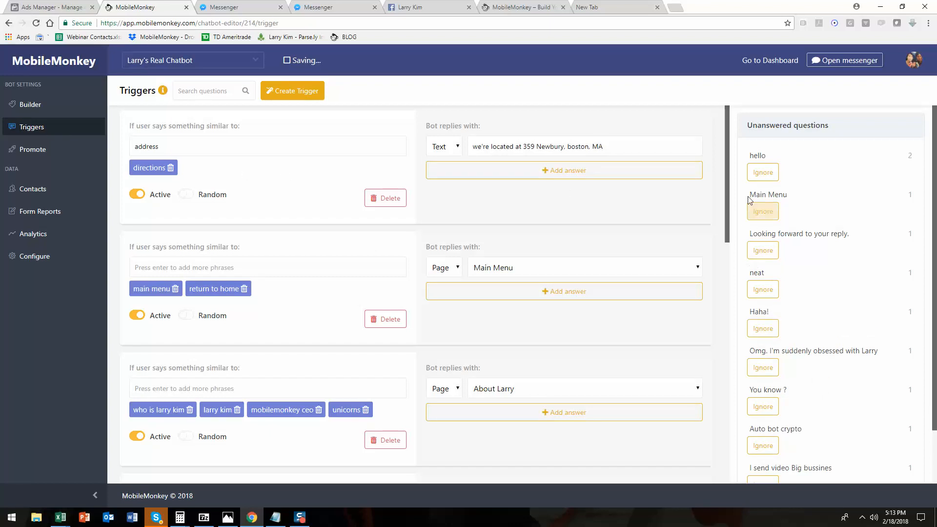
left_click(763, 330)
scroll(819, 246, "down", 2)
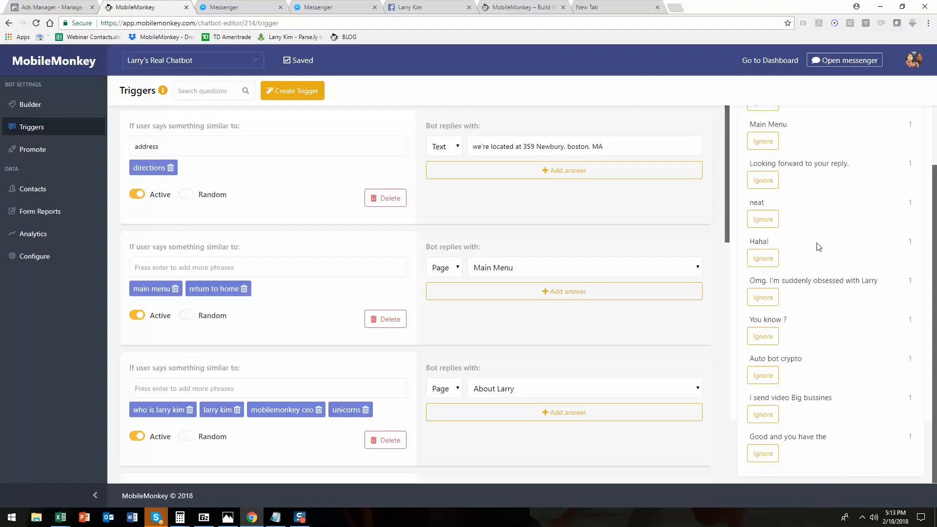
scroll(818, 246, "up", 2)
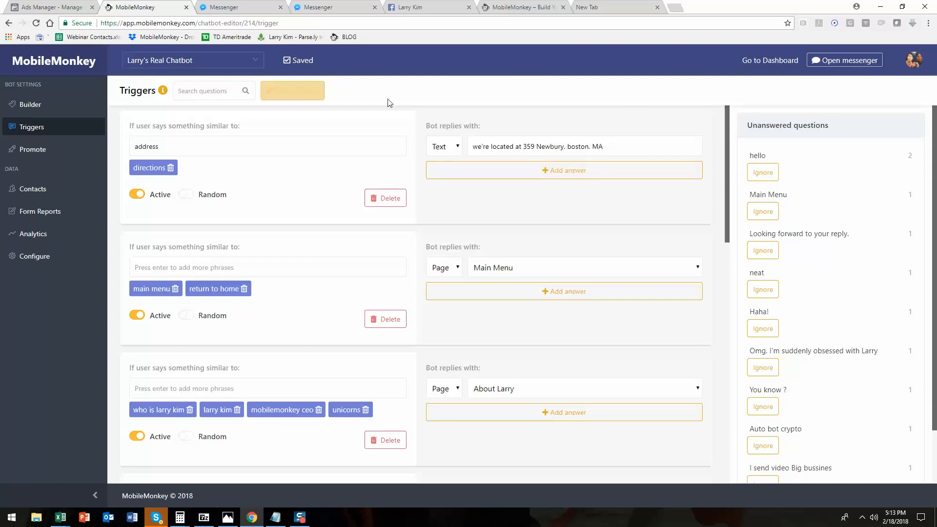
Create a new trigger and add the suggested phrase 'hello' to it.
left_click(290, 97)
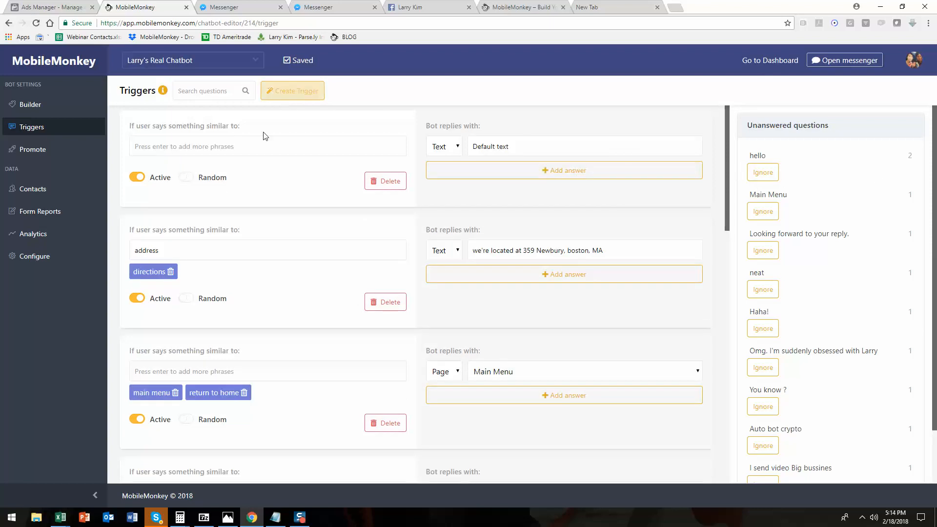
left_click(252, 147)
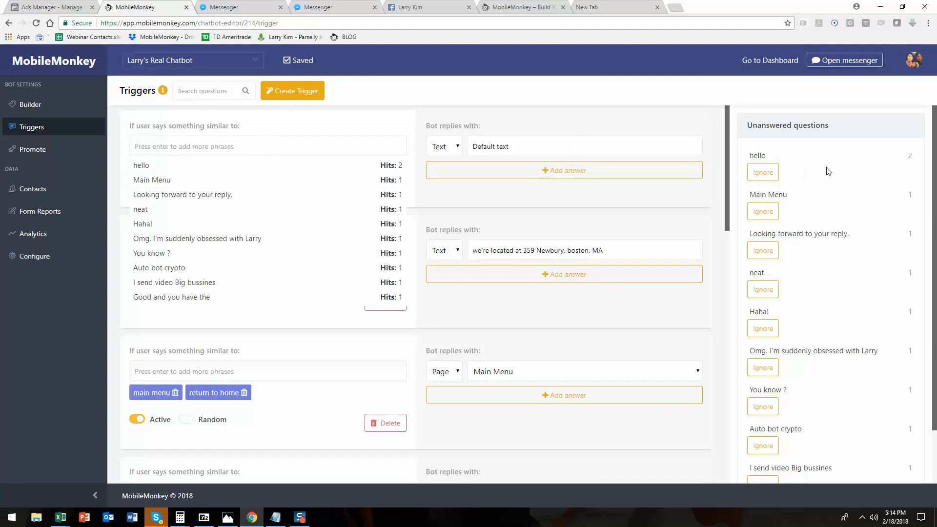
left_click(247, 168)
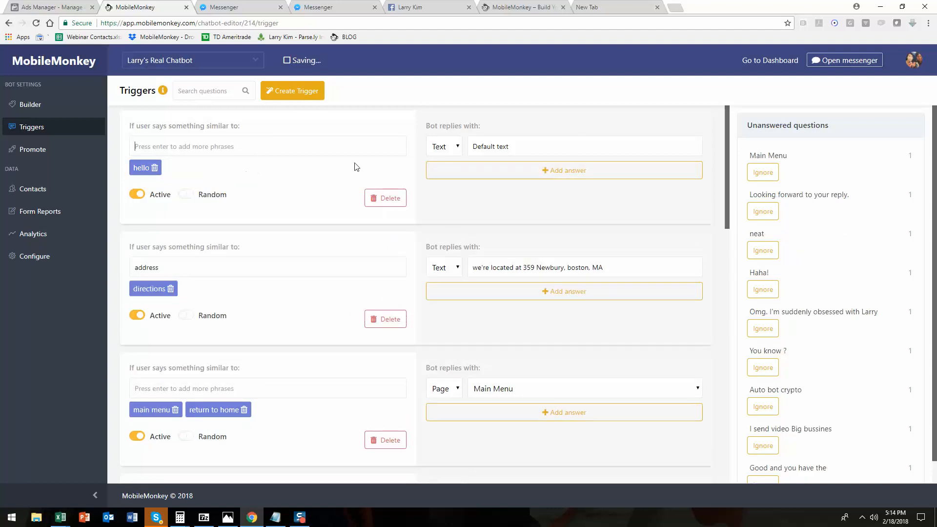
Set the hello trigger's text reply to 'hi, how are you today?'.
left_click(587, 153)
triple_click(488, 151)
type("hi, how are you today?")
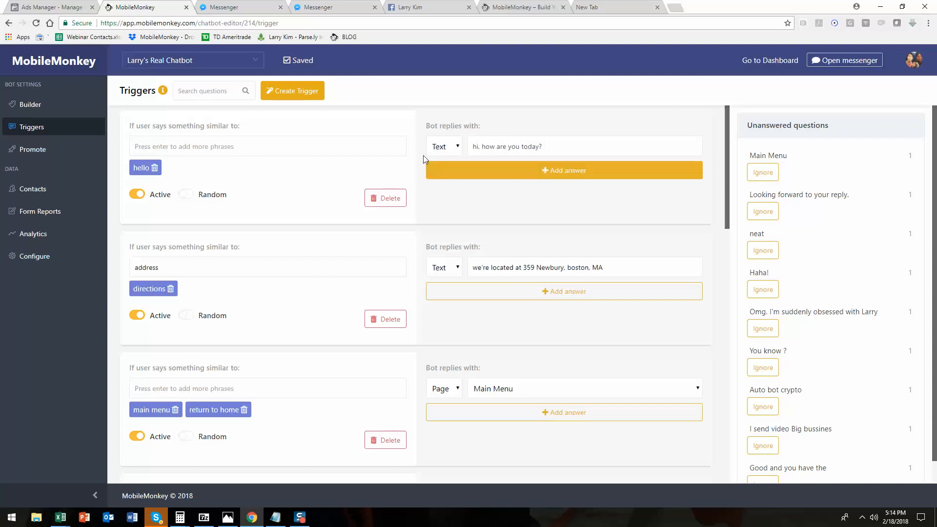
left_click(595, 209)
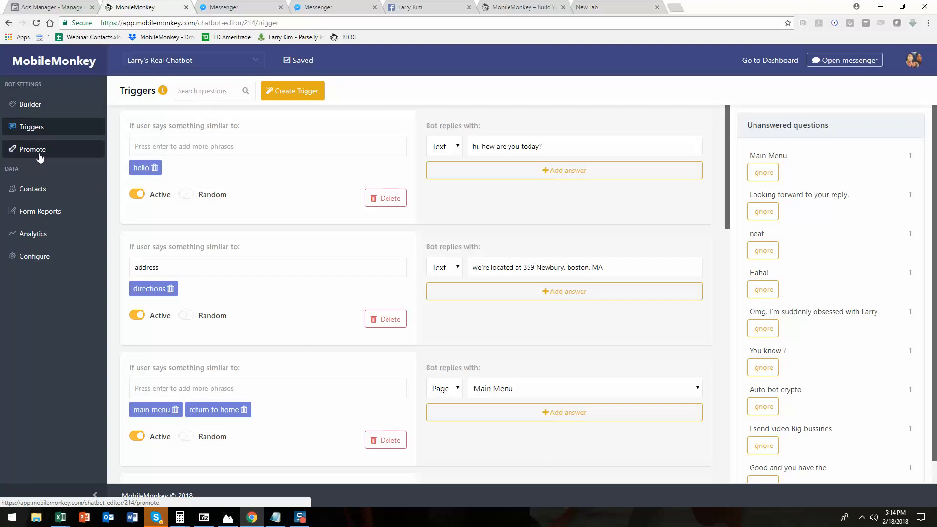
Go from the Facebook inbox to the Larry Kim page home and open, then close, its Messenger chat.
left_click(429, 7)
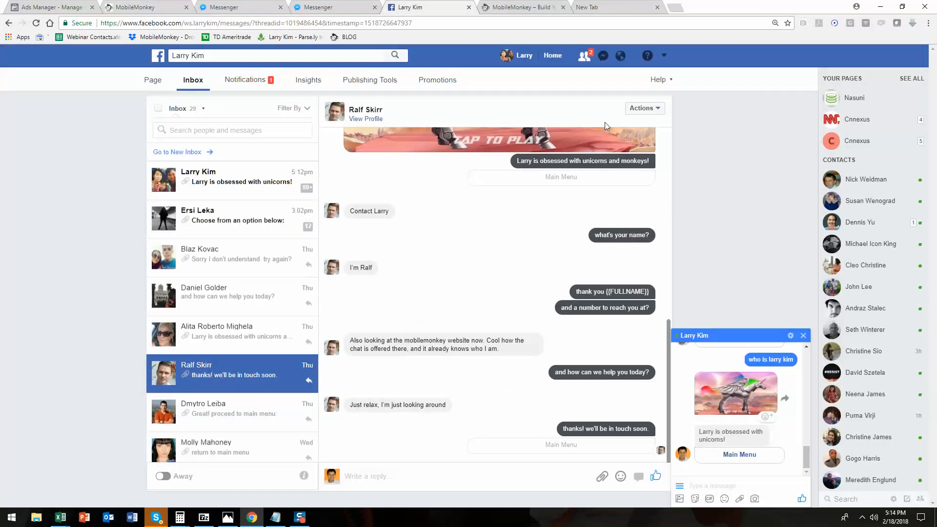
scroll(594, 161, "up", 10)
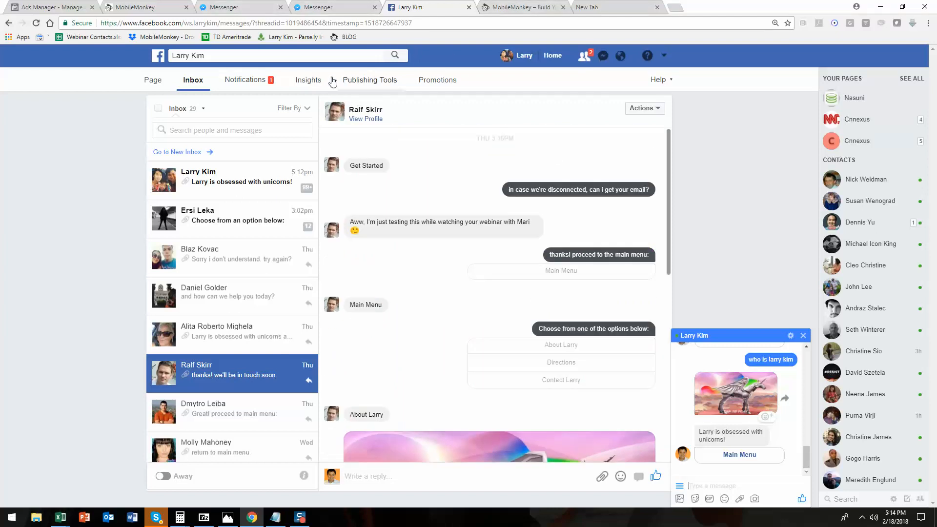
left_click_drag(219, 23, 764, 60)
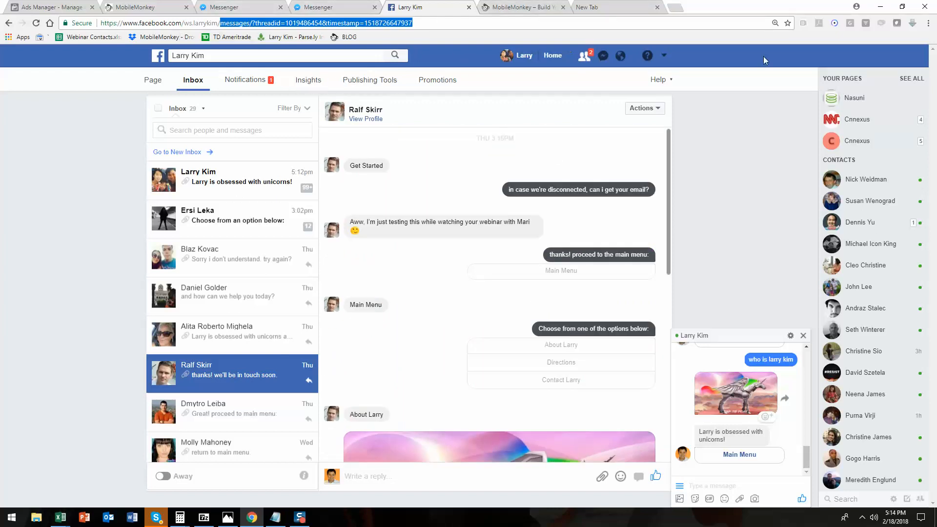
key("BackSpace")
key("Return")
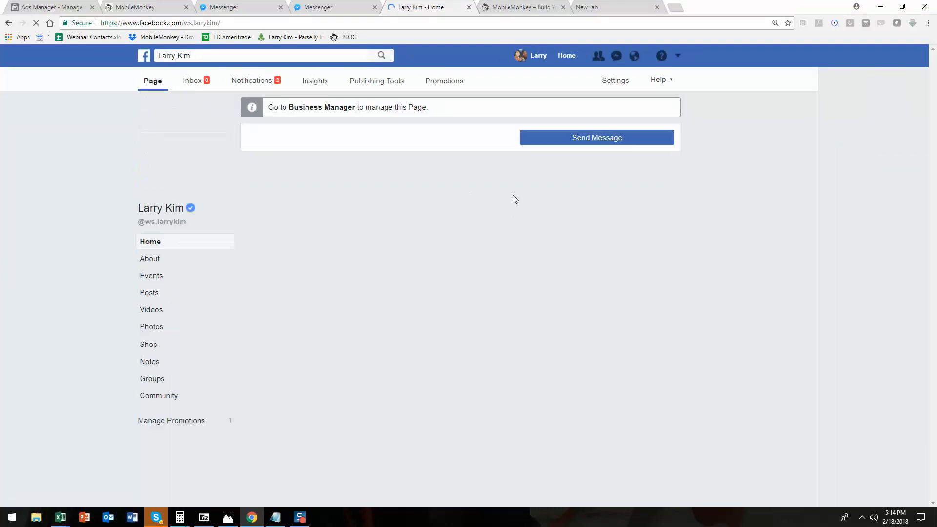
left_click(613, 304)
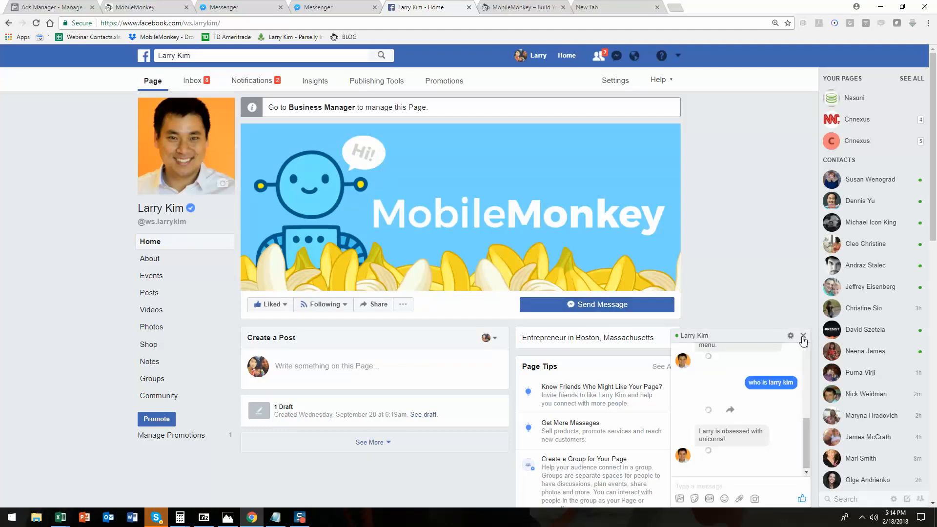
left_click(803, 336)
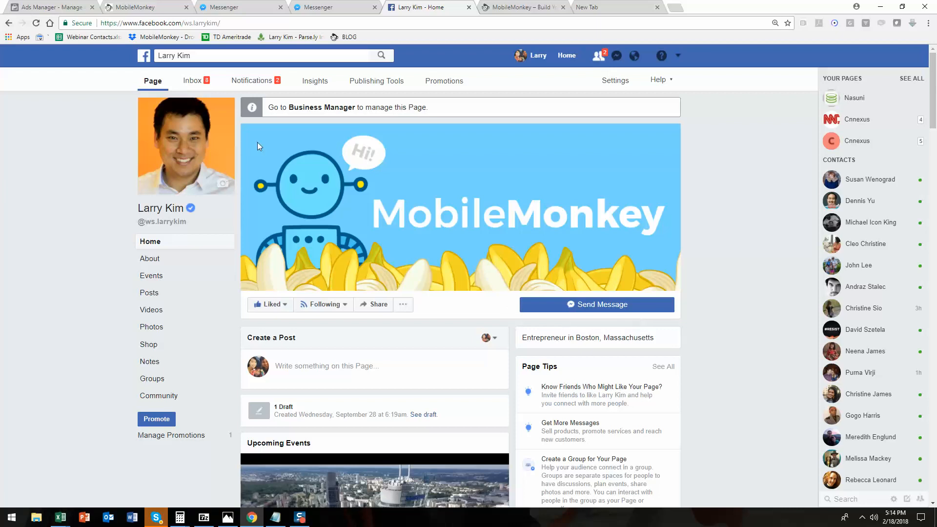
Open the chatbot's Promote page and select its m.me link.
left_click(136, 7)
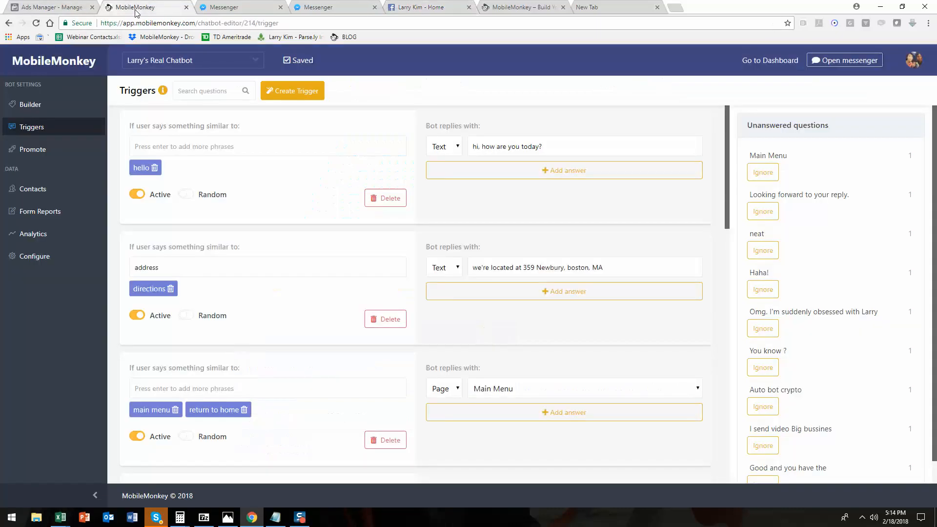
left_click(37, 143)
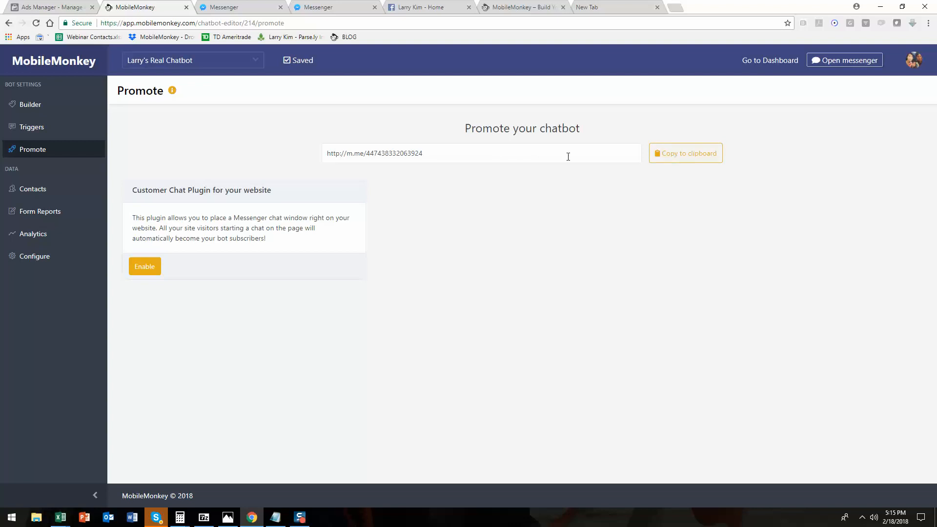
triple_click(362, 155)
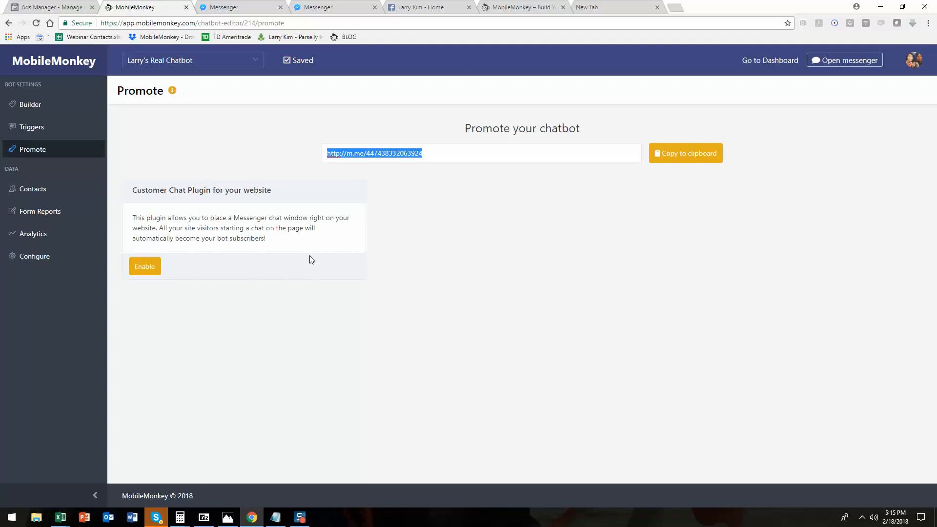
Open the Chat Now widget on the MobileMonkey website, then view the Ads Manager campaign tab.
left_click(541, 8)
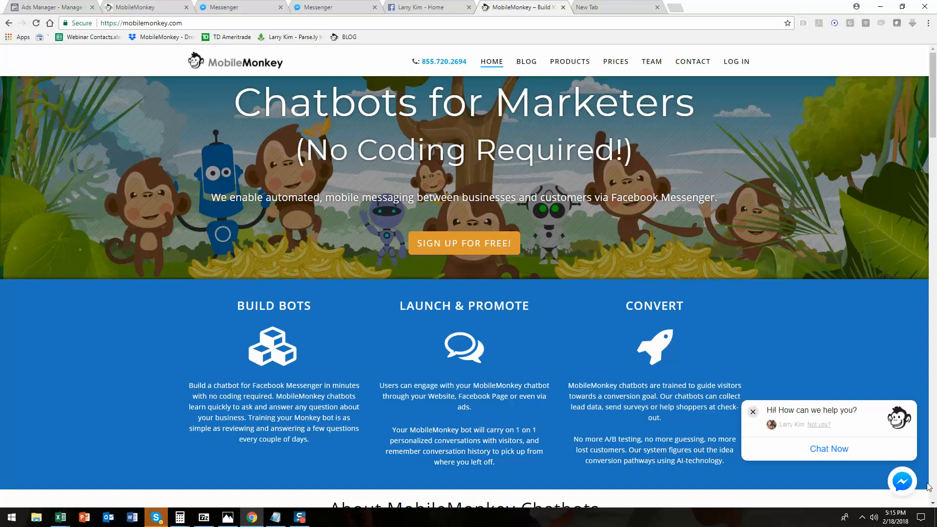
left_click(821, 448)
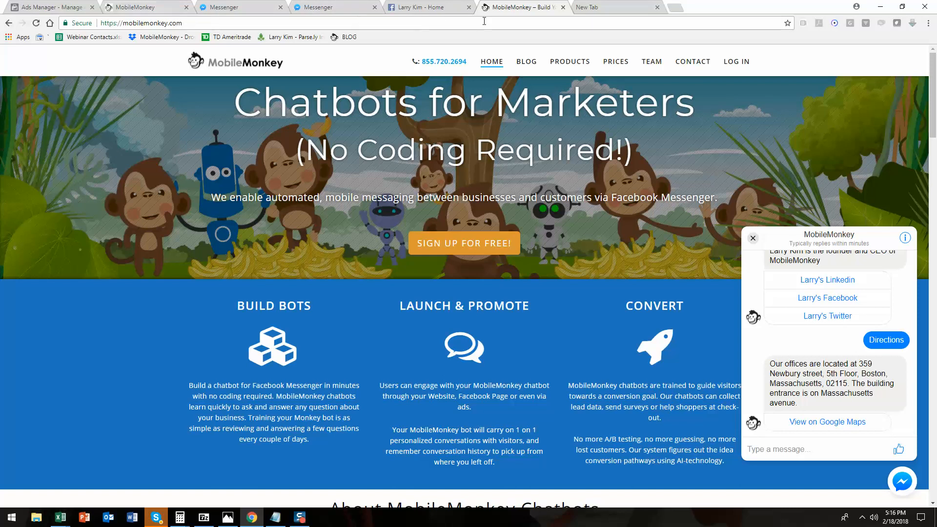
left_click(423, 7)
left_click(26, 7)
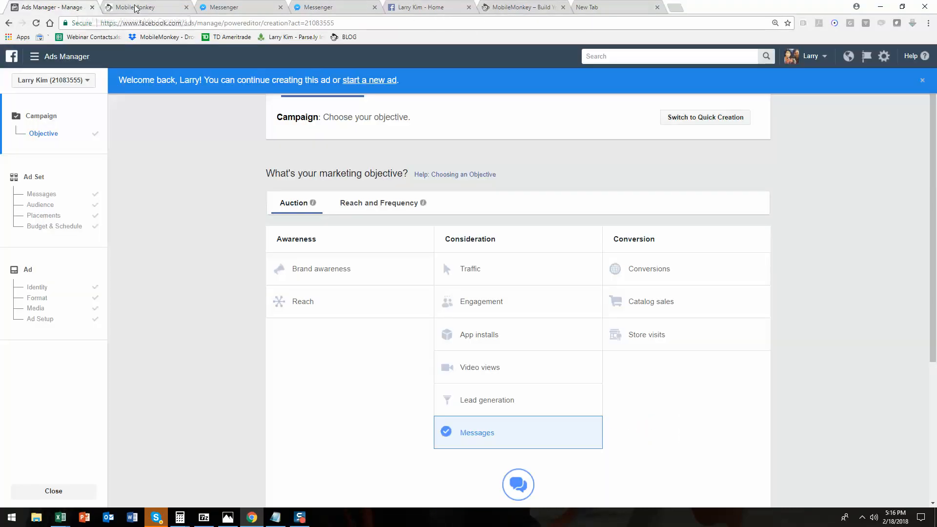
Open the Contacts list and view the chat session details of several contacts.
left_click(136, 8)
left_click(41, 192)
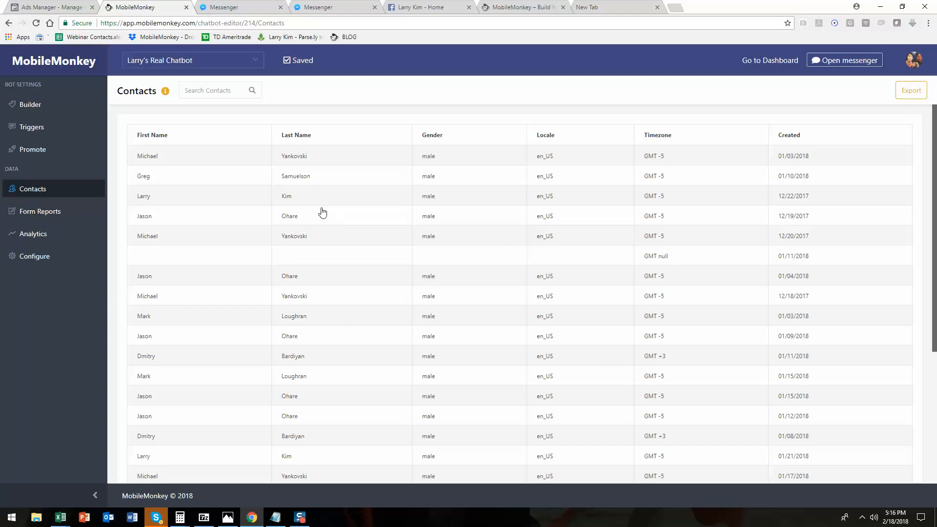
left_click(343, 181)
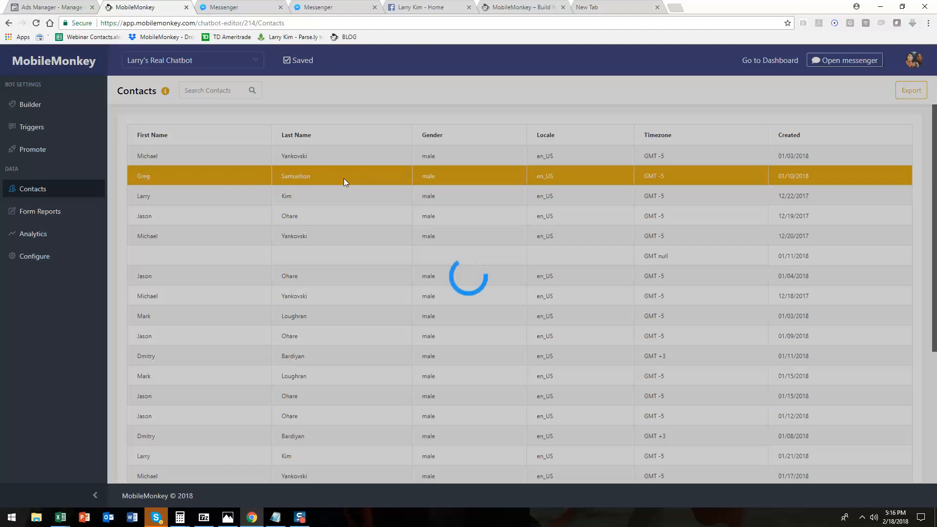
left_click(364, 201)
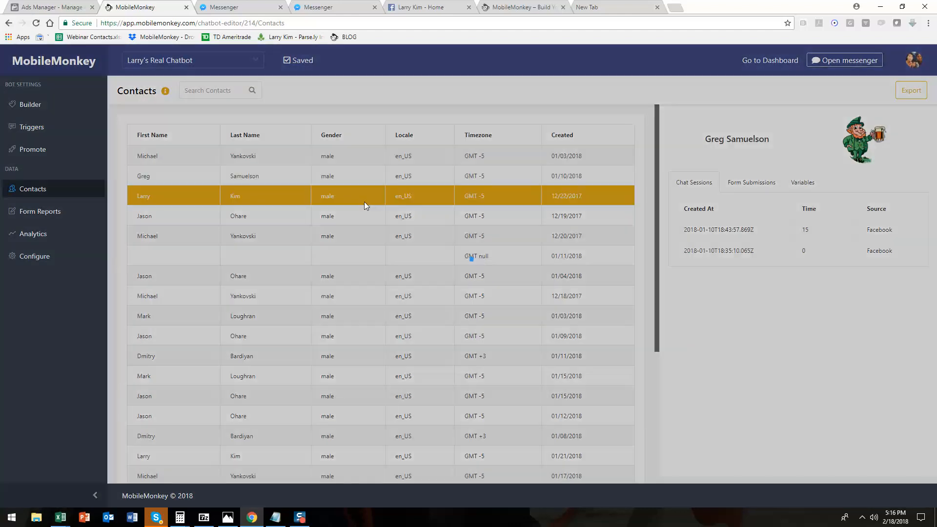
left_click(315, 217)
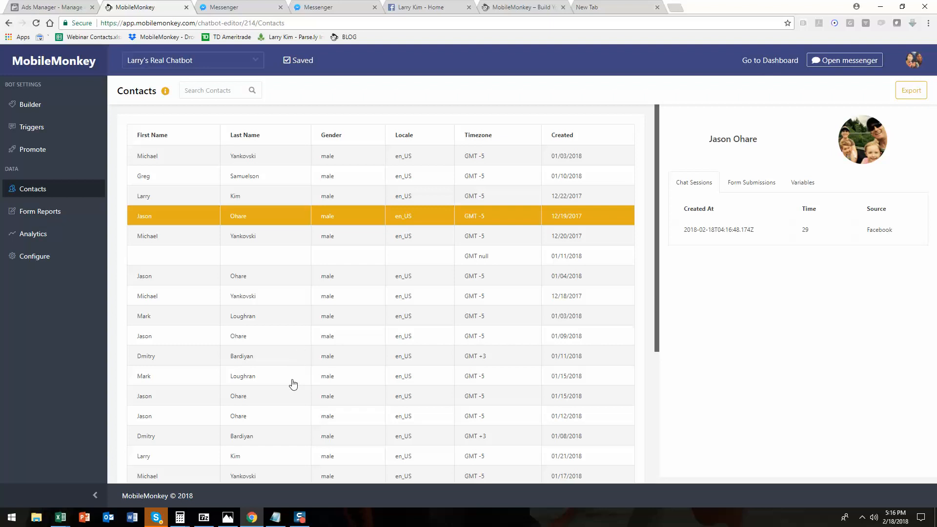
scroll(294, 416, "down", 3)
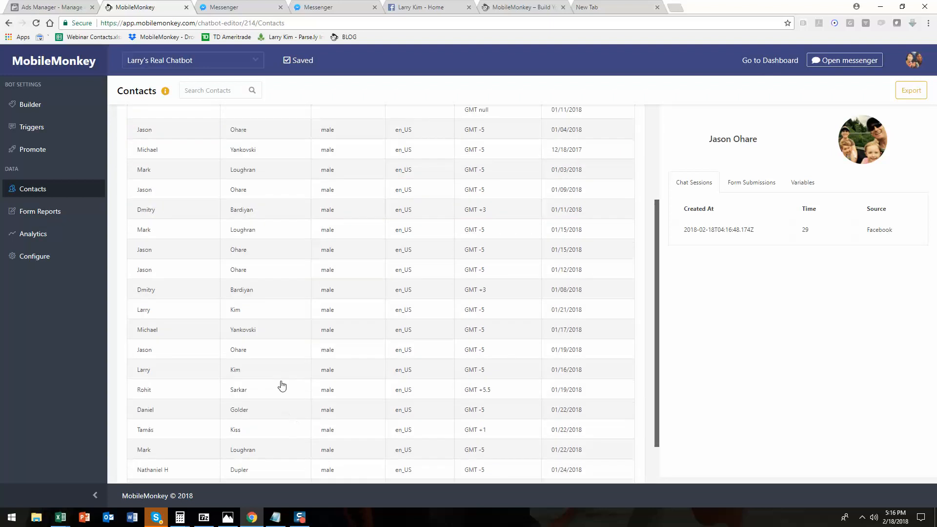
left_click(279, 390)
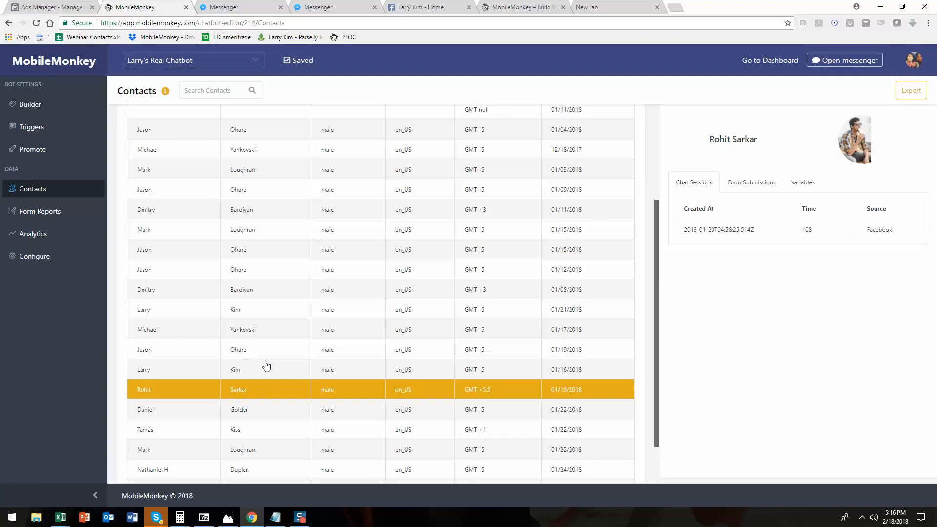
scroll(288, 386, "down", 2)
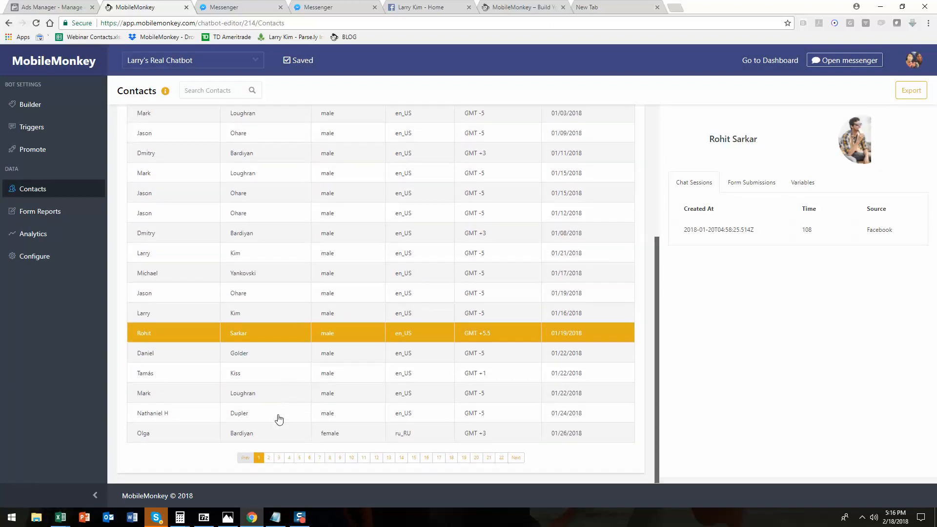
left_click(263, 433)
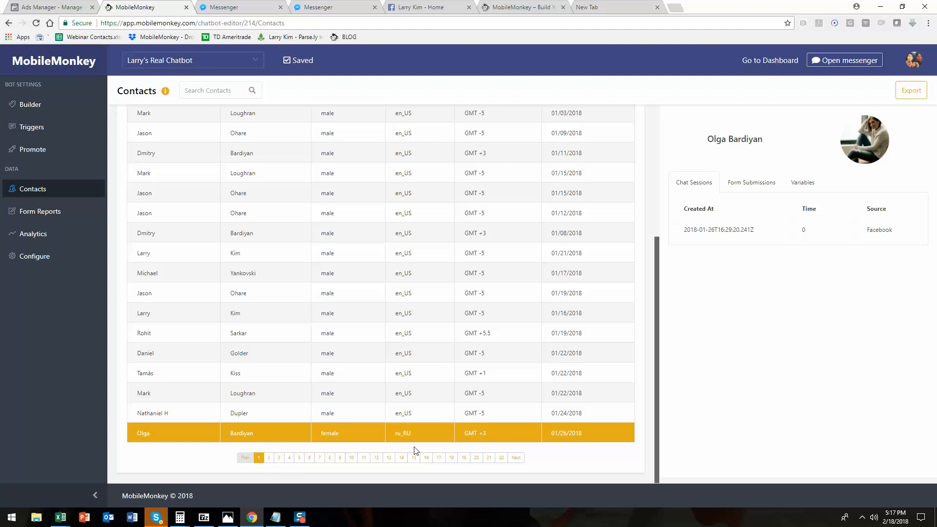
Open Form Reports to review the contact form, switching briefly back to Contacts.
left_click(49, 218)
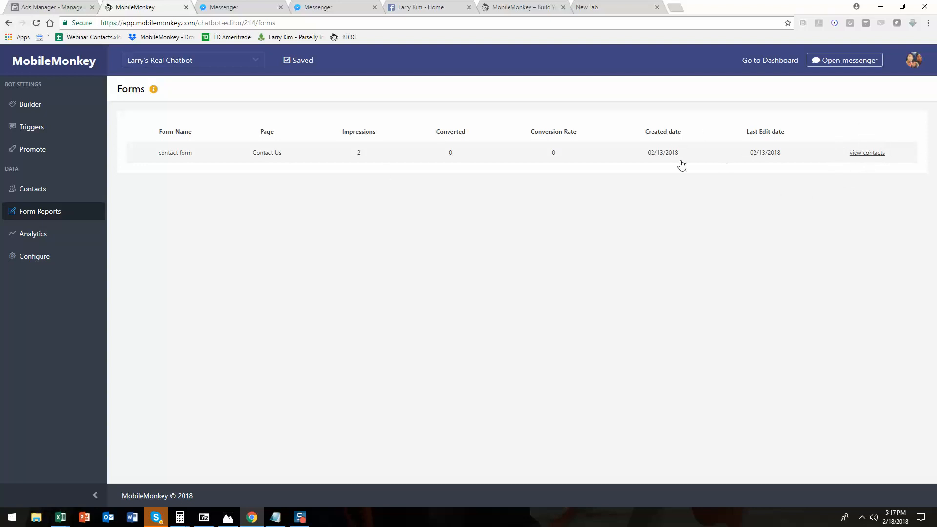
left_click(43, 195)
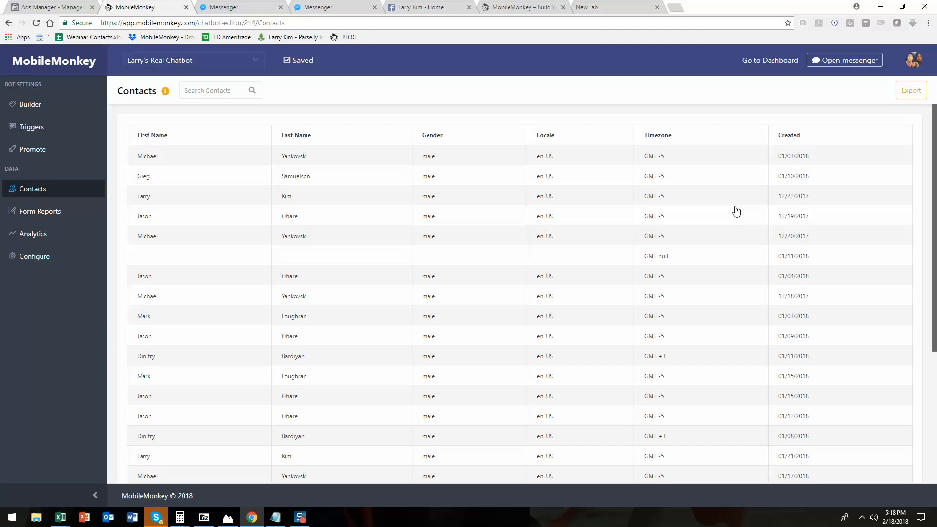
left_click(45, 216)
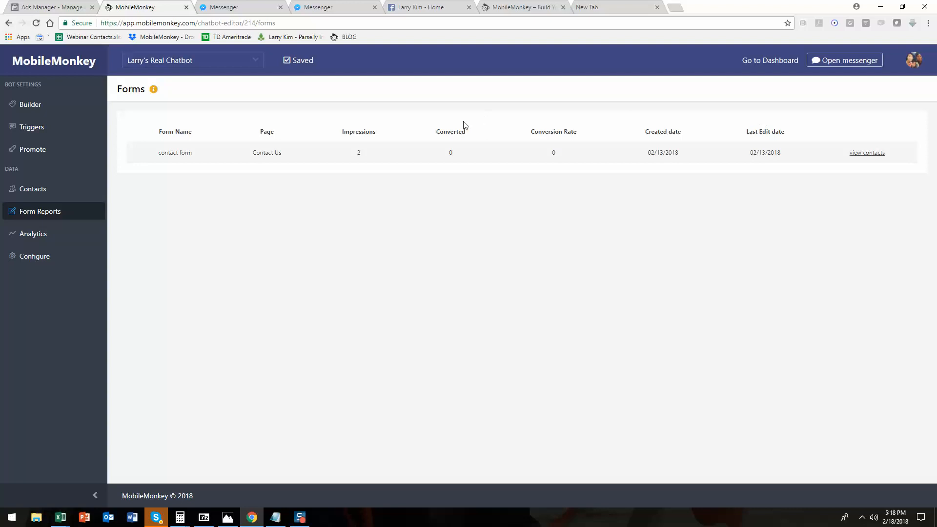
Open the chatbot's Analytics page and review the Total Contacts, New Contacts, Conversions and Sessions charts.
left_click(30, 235)
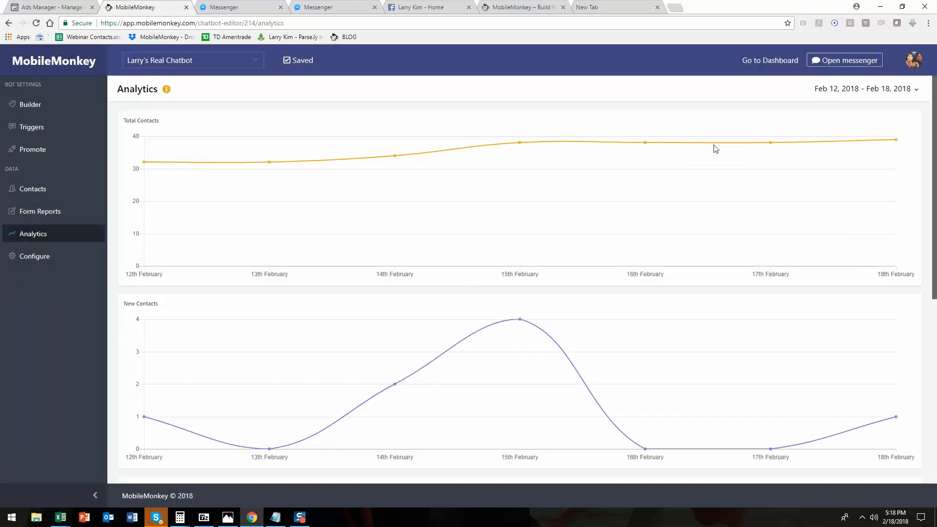
scroll(590, 339, "down", 4)
scroll(495, 354, "up", 1)
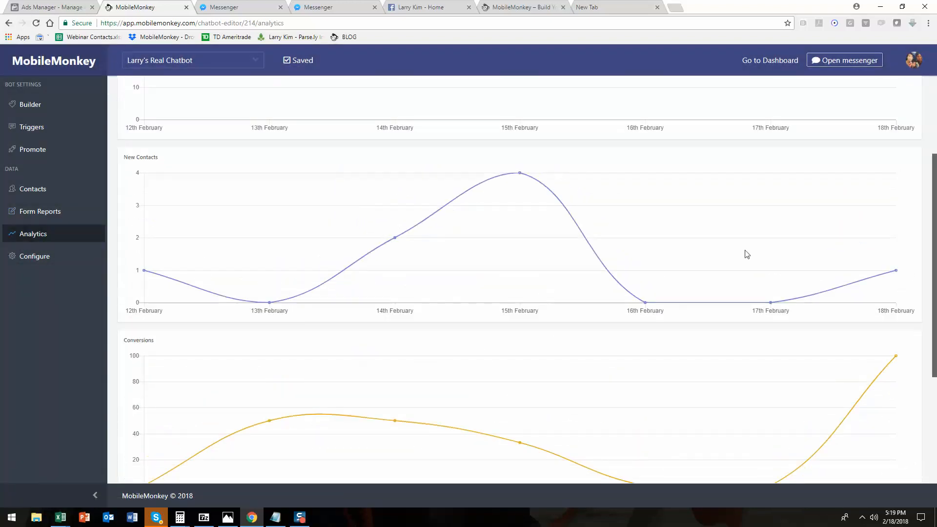
scroll(638, 408, "down", 3)
scroll(840, 230, "up", 1)
mouse_move(894, 176)
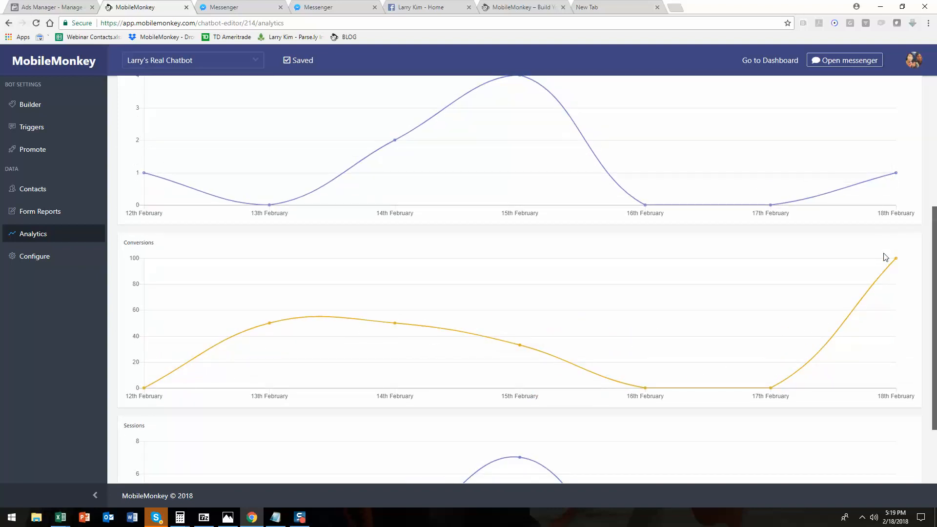
mouse_move(894, 265)
scroll(309, 366, "down", 1)
scroll(308, 366, "down", 3)
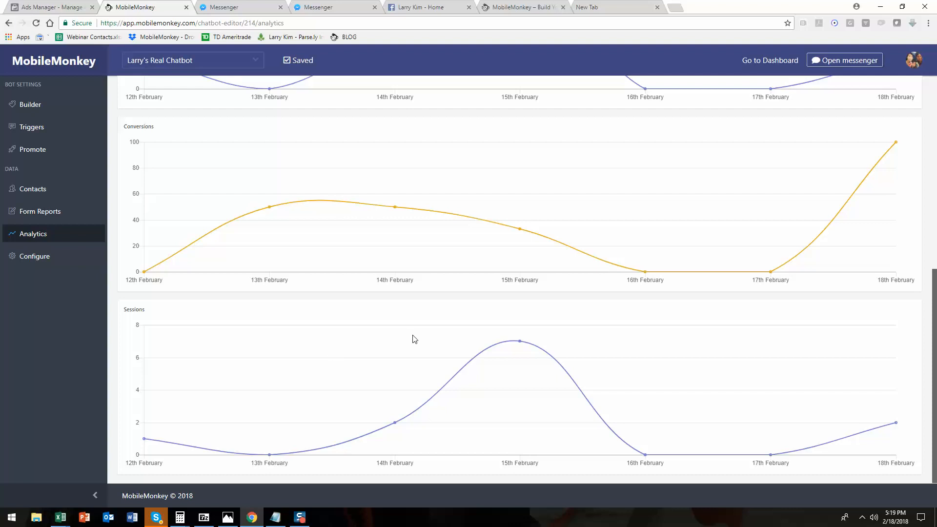
scroll(414, 339, "up", 6)
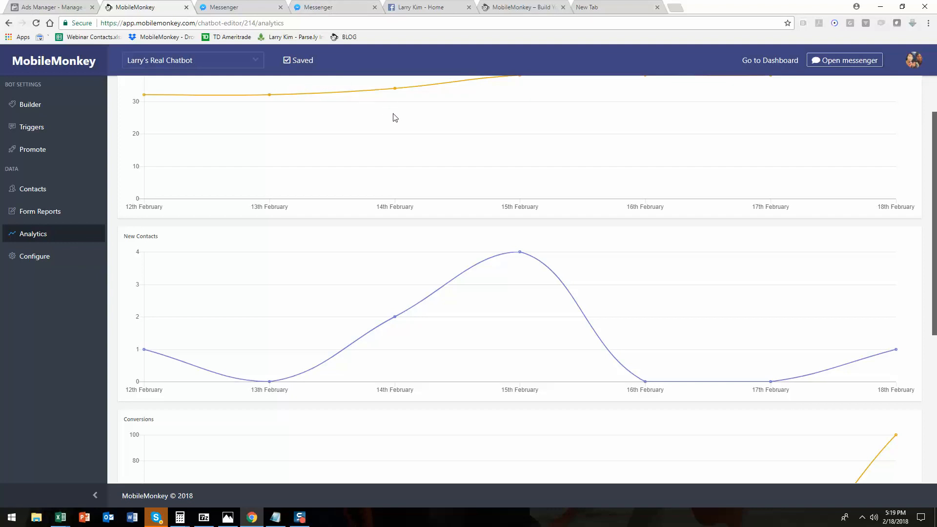
scroll(383, 126, "up", 2)
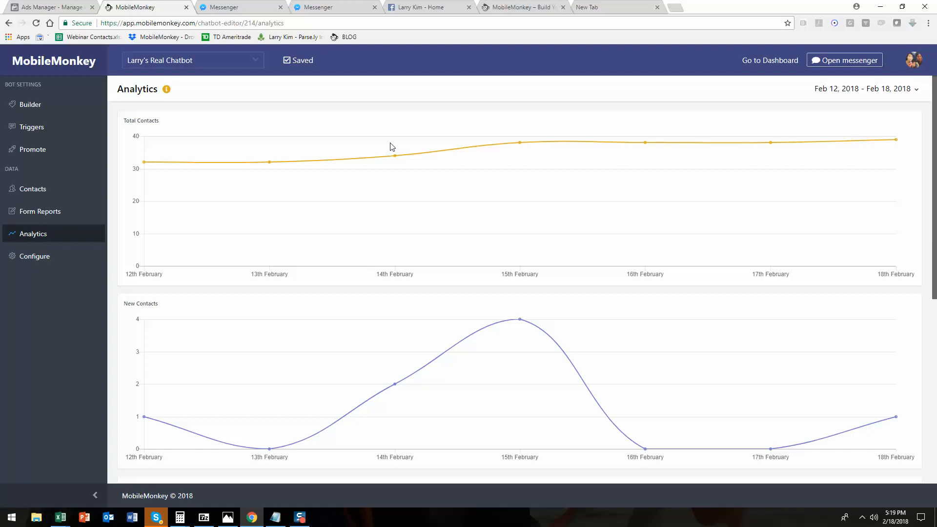
Switch to the Ads Manager campaign and review the Messages ad's setup, selecting its headline text.
left_click(61, 10)
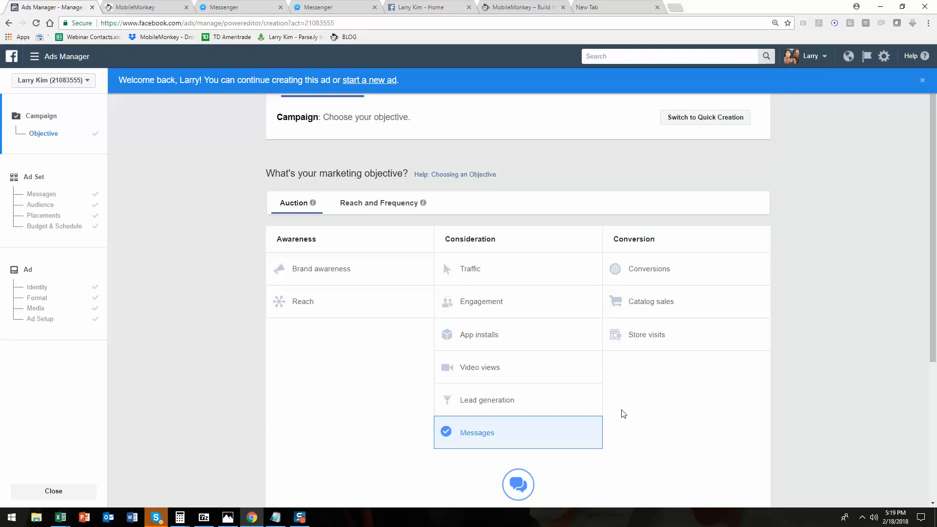
left_click(44, 320)
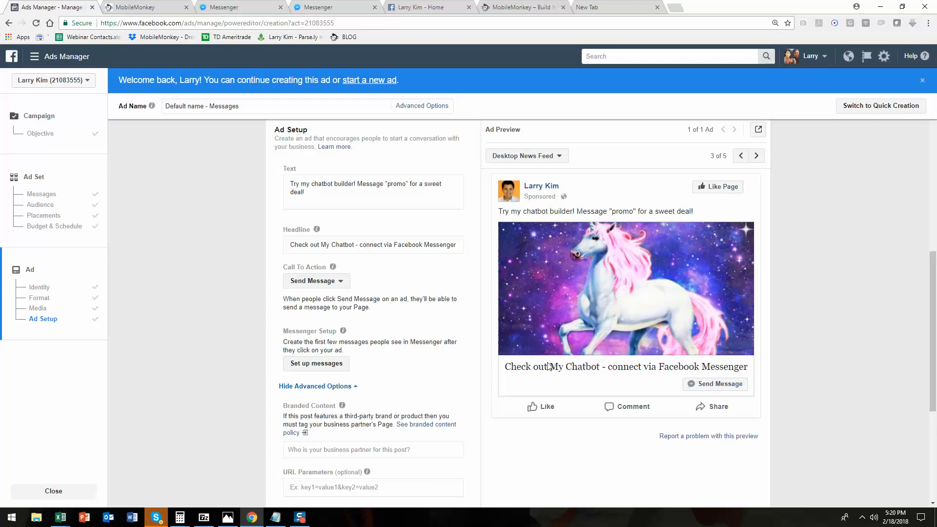
left_click(383, 245)
triple_click(383, 244)
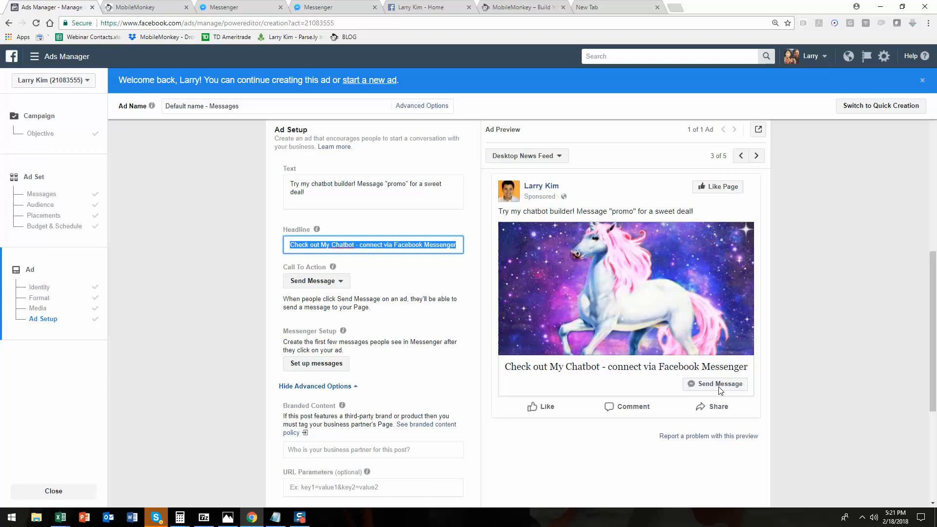
left_click(815, 297)
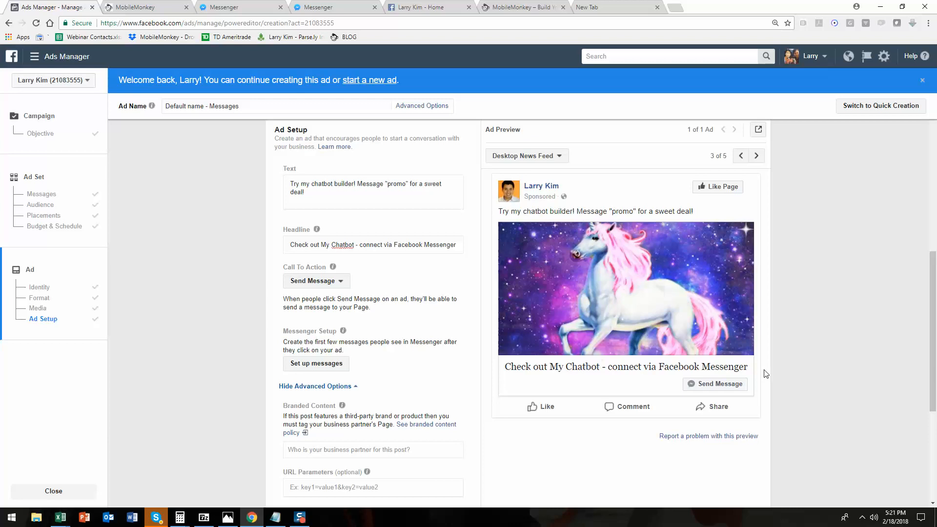
scroll(764, 375, "up", 3)
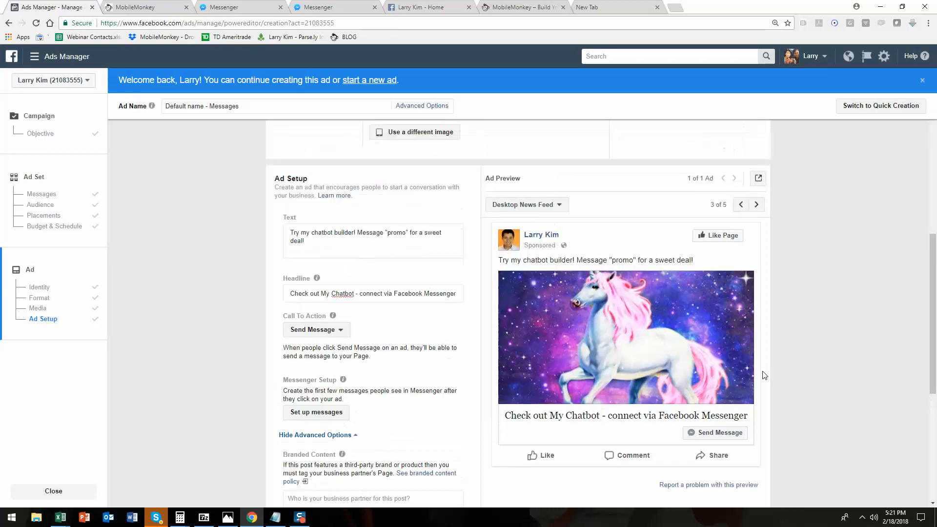
Return to the chatbot editor and open its Configure page, then its Builder page.
left_click(141, 6)
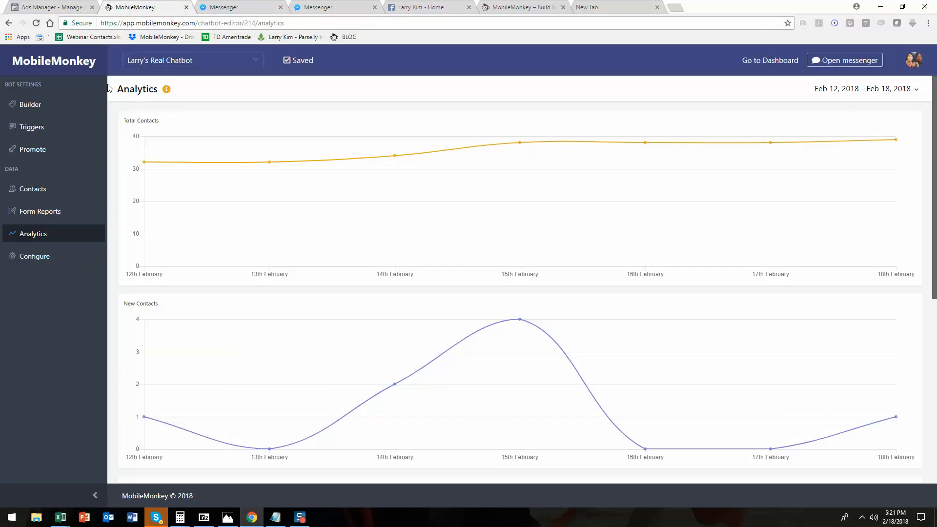
left_click(45, 261)
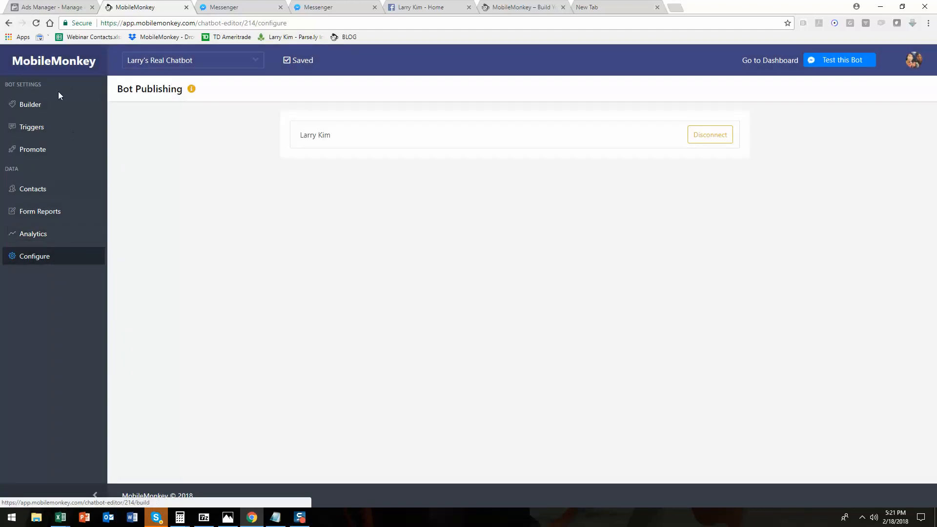
left_click(55, 110)
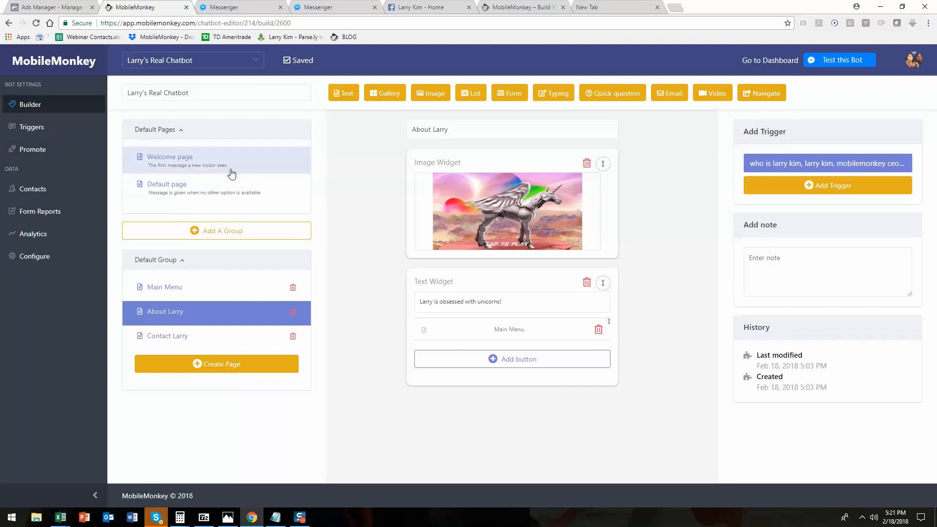
Switch to the MobileMonkey website and scroll through the chat widget's conversation.
left_click(501, 7)
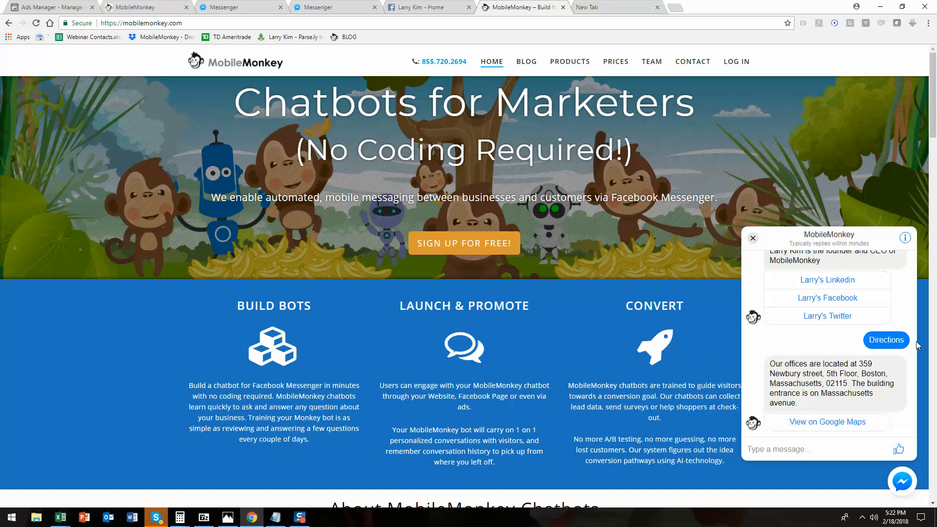
left_click_drag(914, 380, 915, 406)
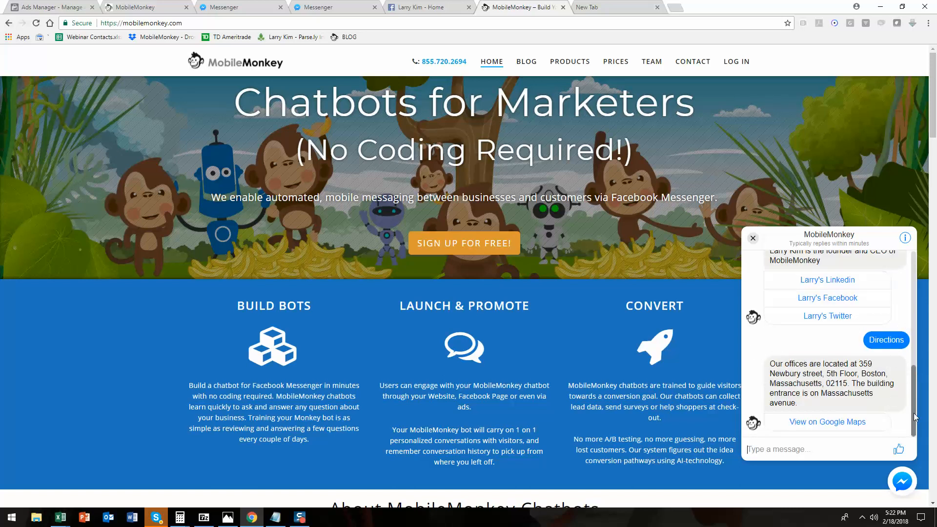